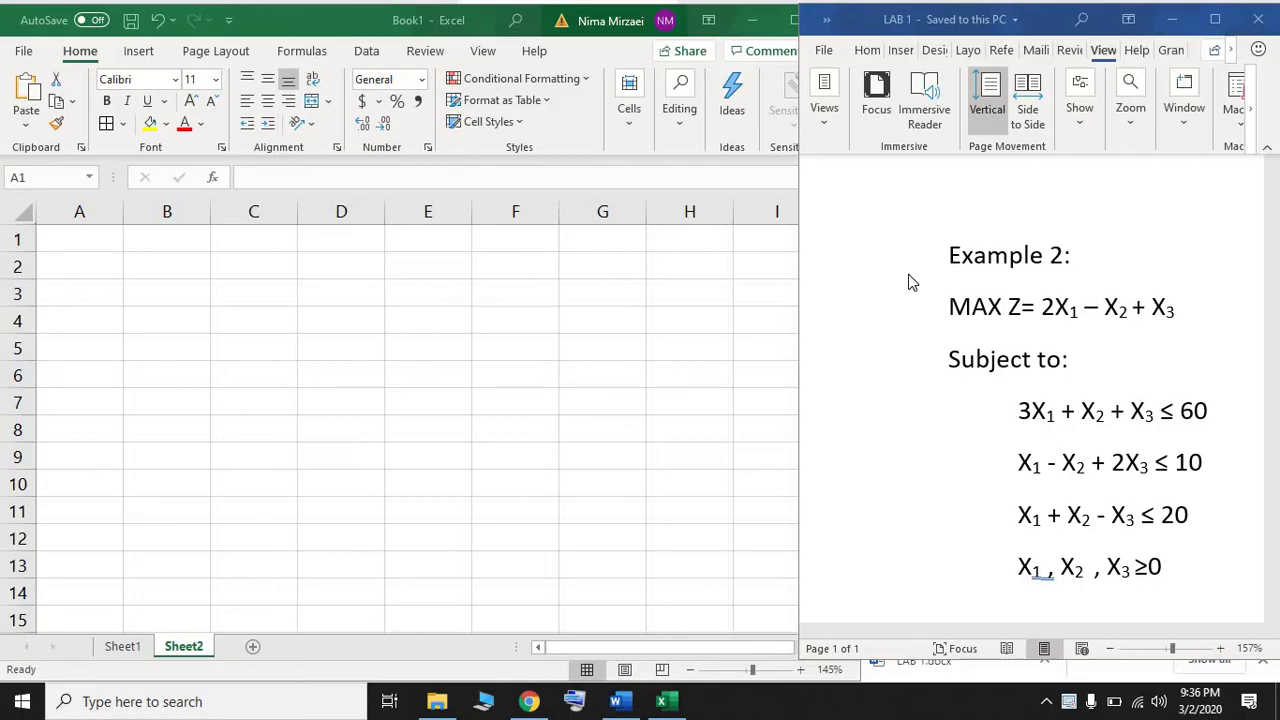
- Widen column A and enter the label "Decision Varibles" in cell A1
click(95, 244)
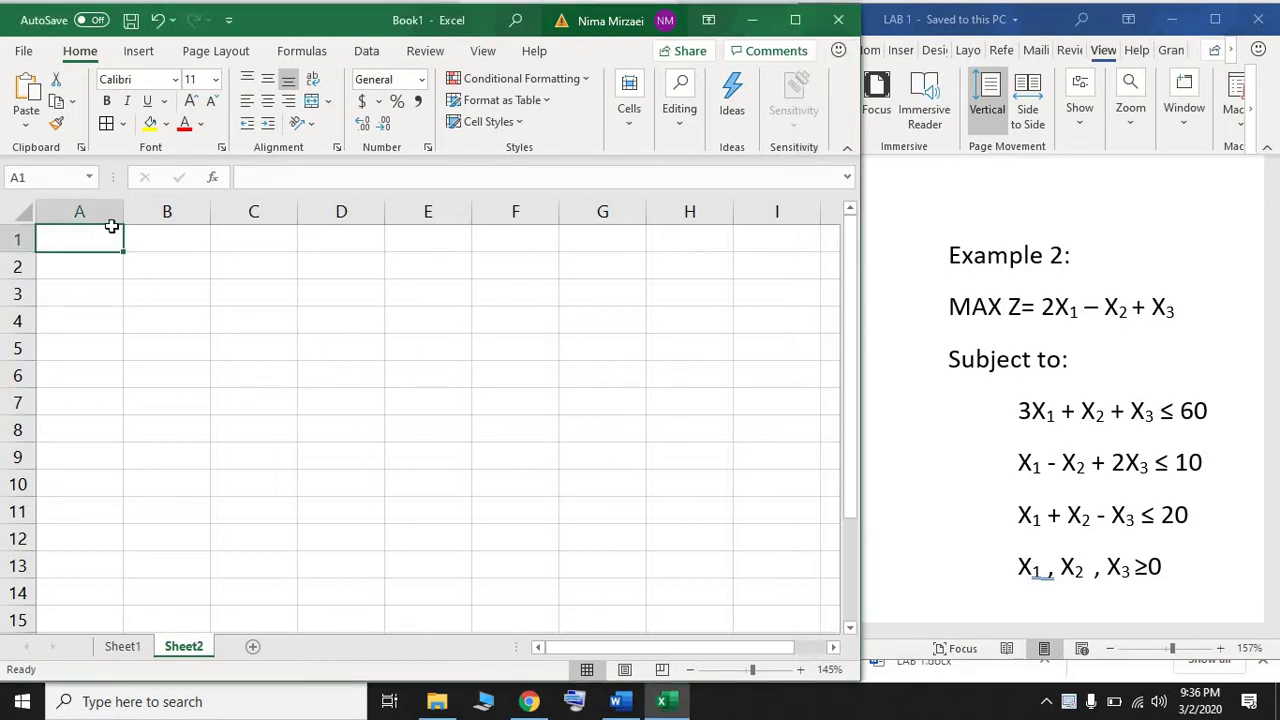
drag(134, 210, 272, 212)
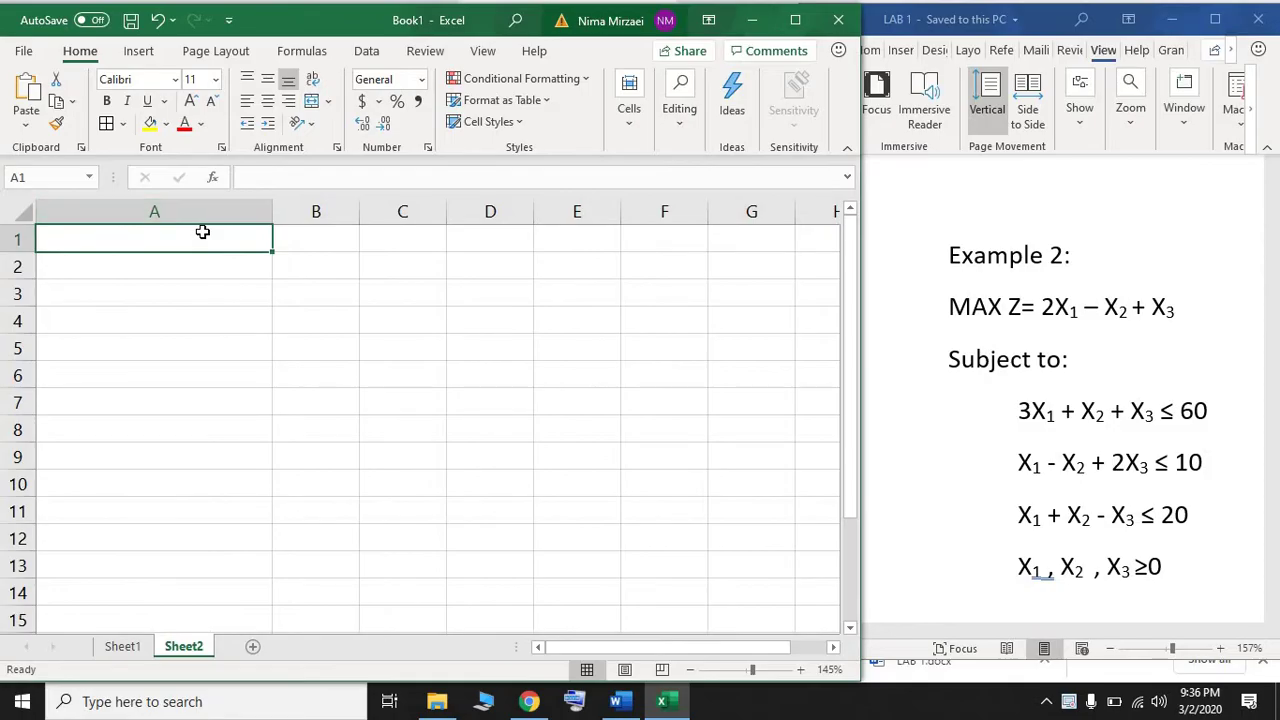
text(Decision )
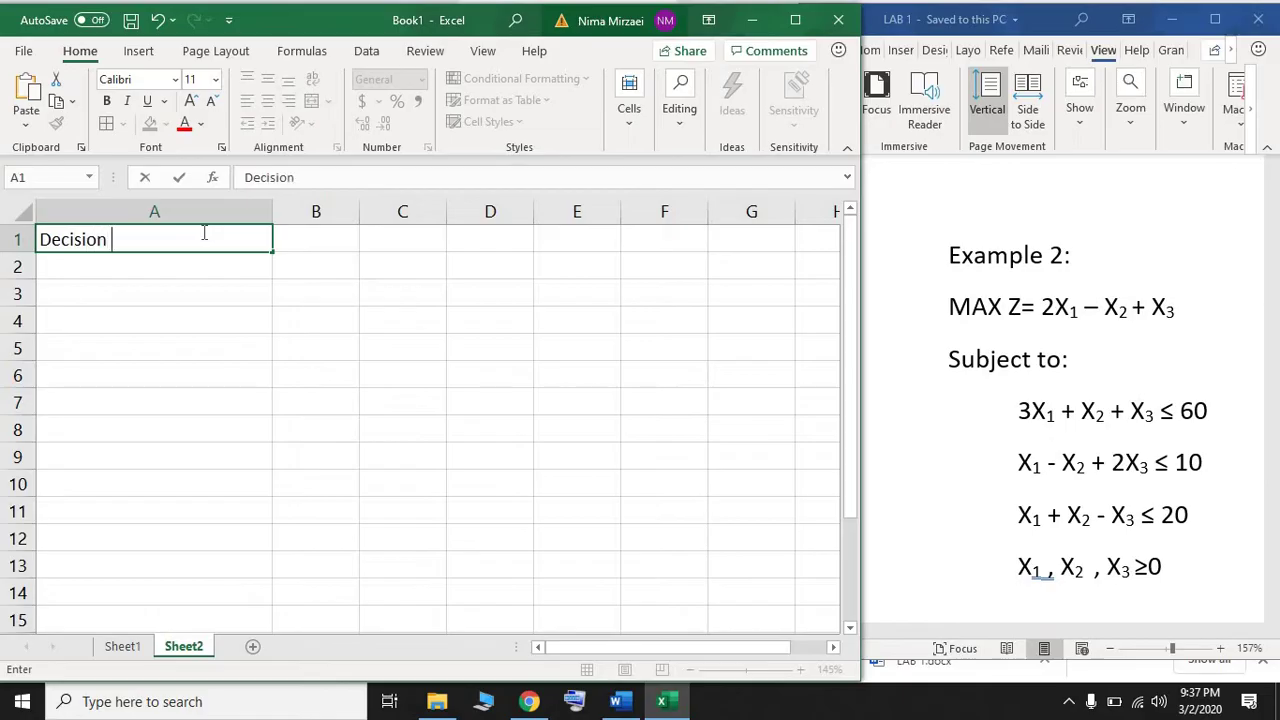
text(Varibles)
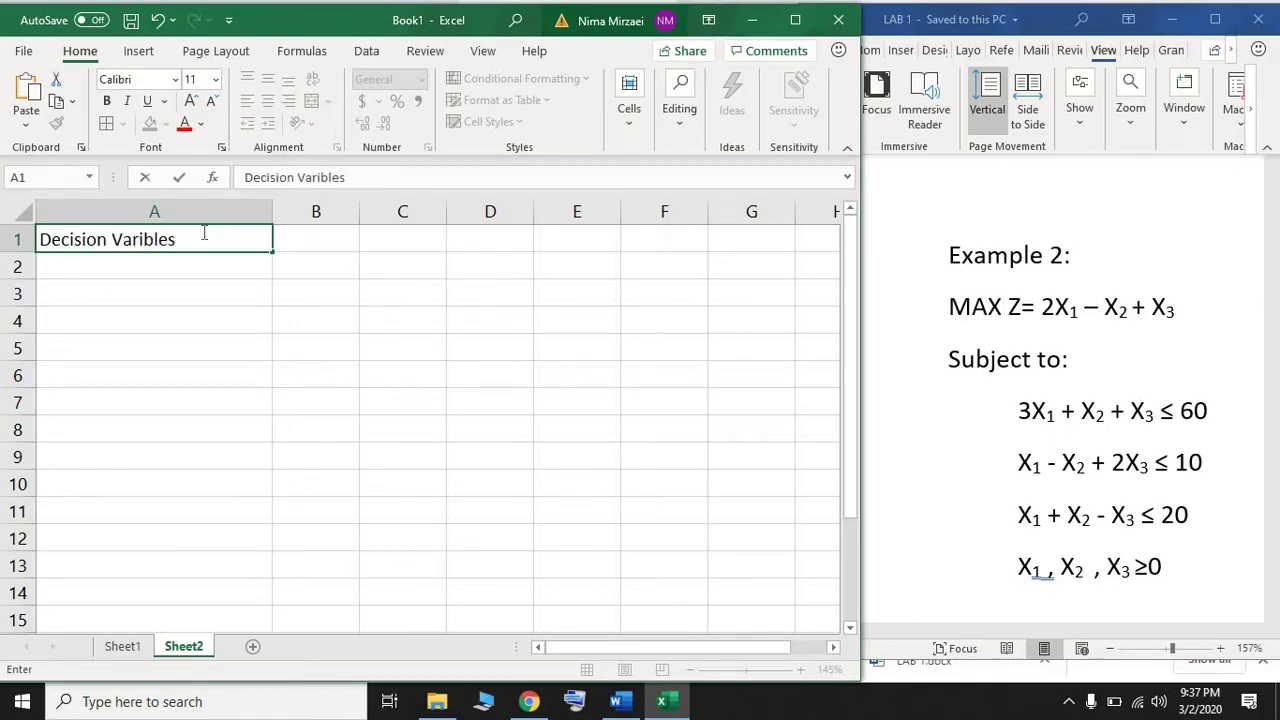
- Centre the cell contents of the columns from B onward, both horizontally and vertically
click(303, 240)
drag(306, 207, 680, 207)
click(267, 101)
click(331, 238)
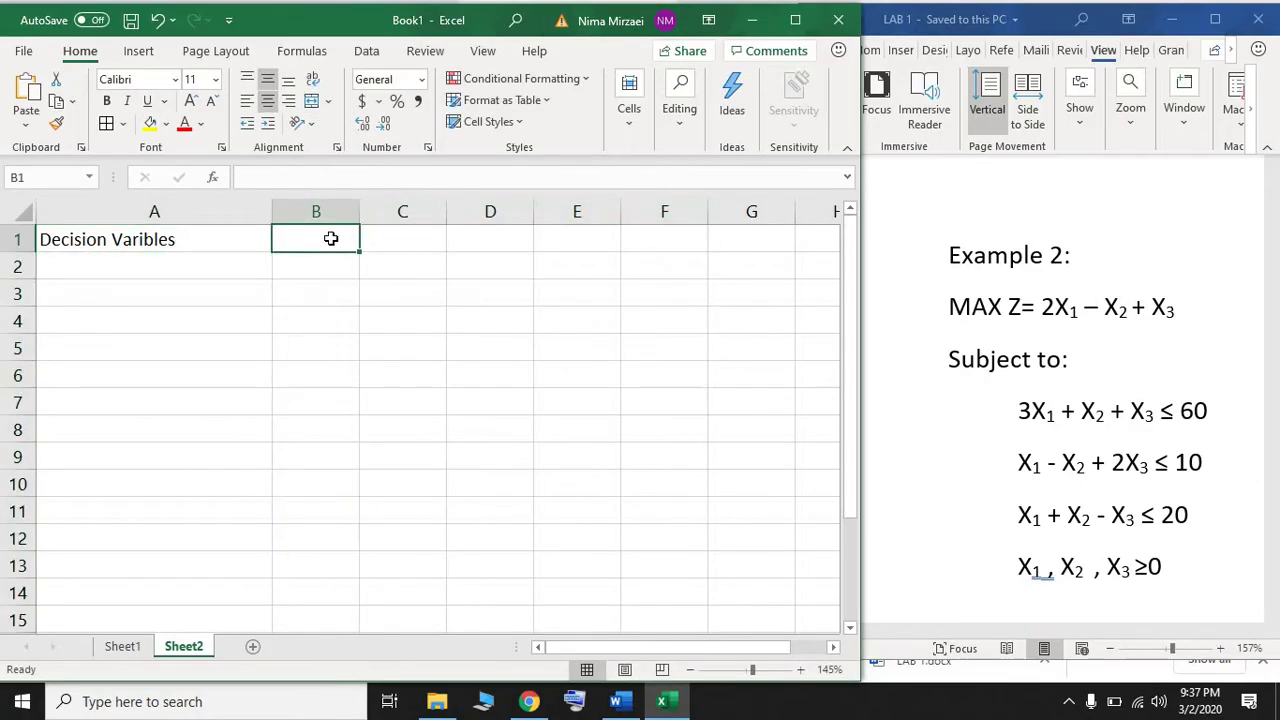
- Enter the lowercase variable headings x1, x2 and x3 in cells B1 to D1
text(x1)
key(Tab)
text(x2)
key(Tab)
text(x3)
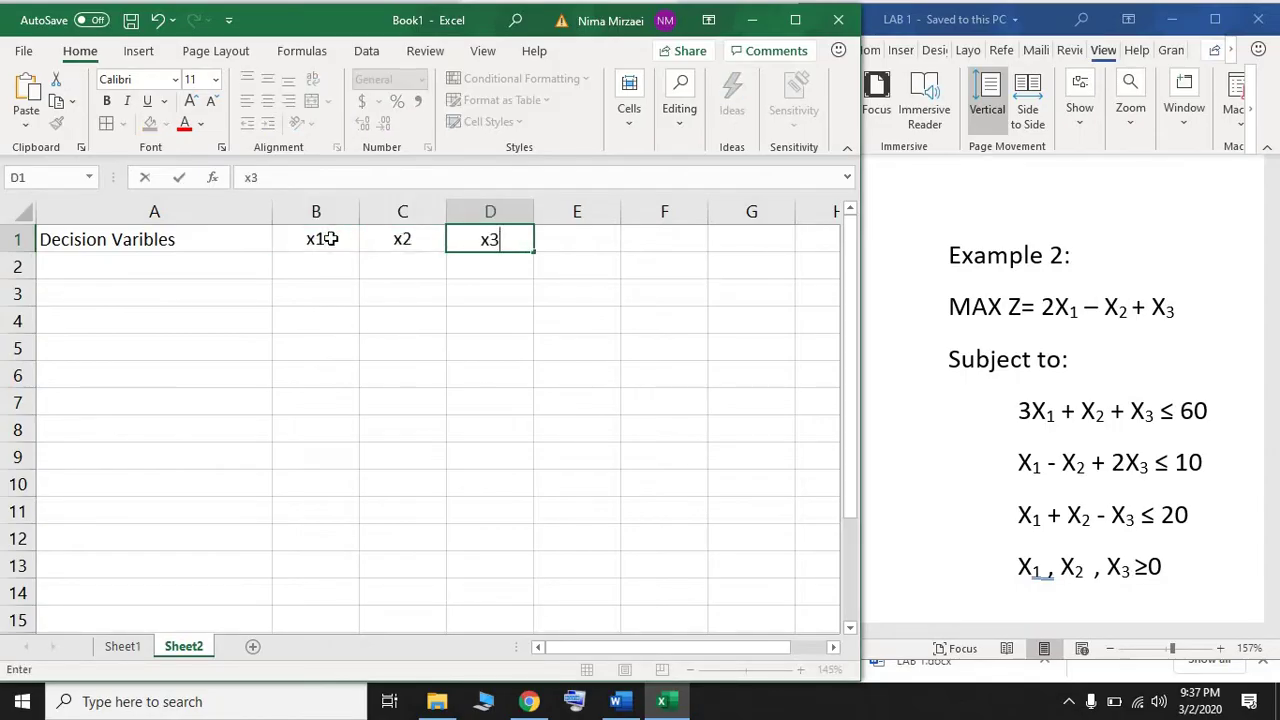
- Replace the variable headings in cells B1 to D1 with uppercase X1, X2 and X3
click(331, 238)
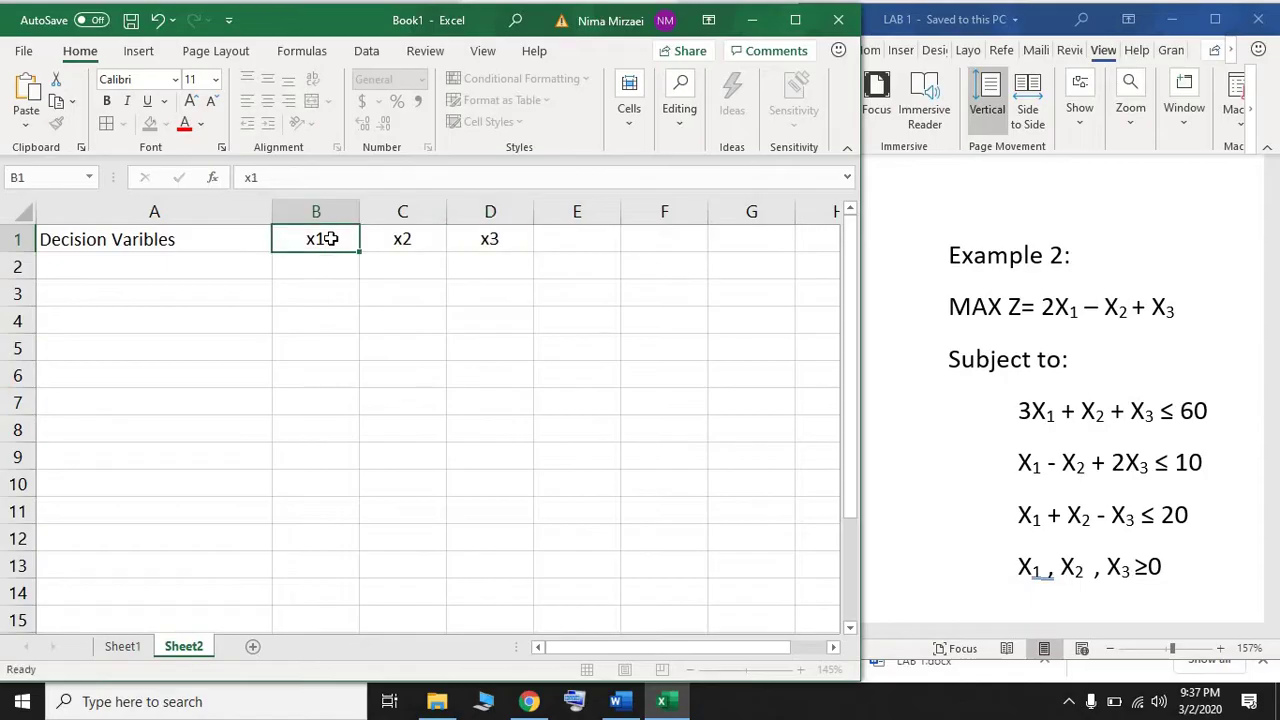
text(X1)
key(Tab)
text(X2)
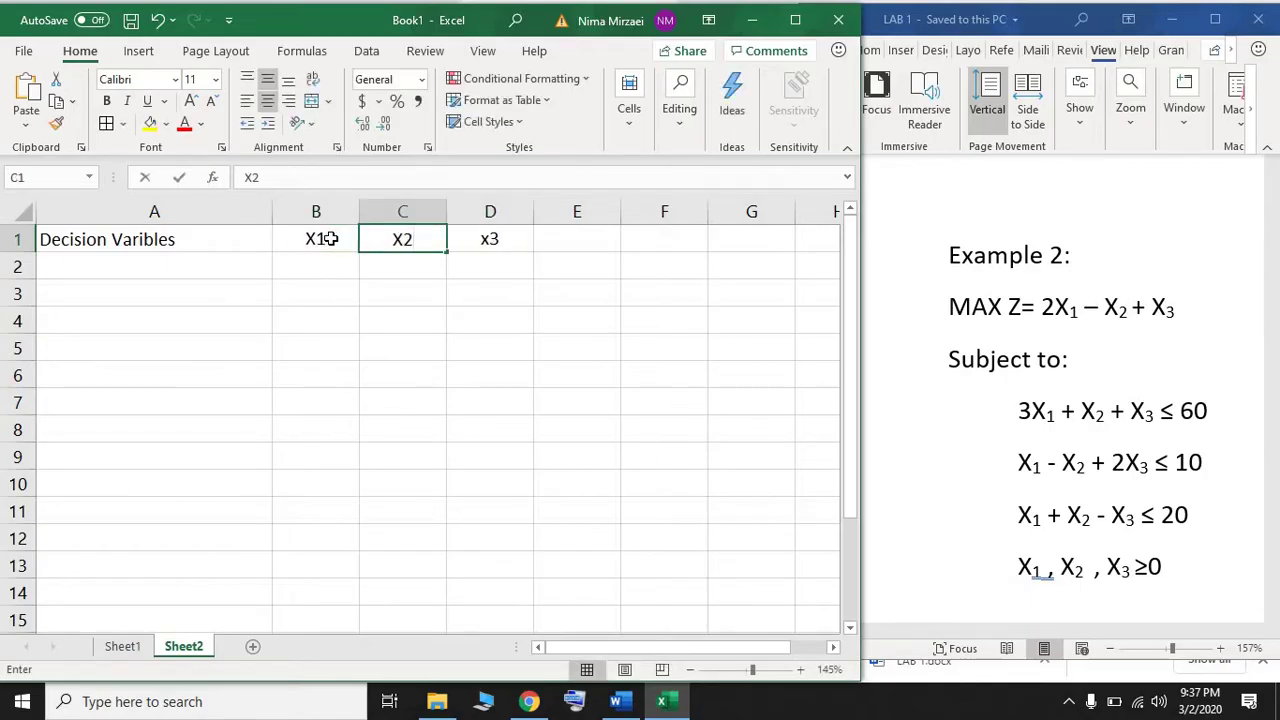
key(Tab)
text(X3)
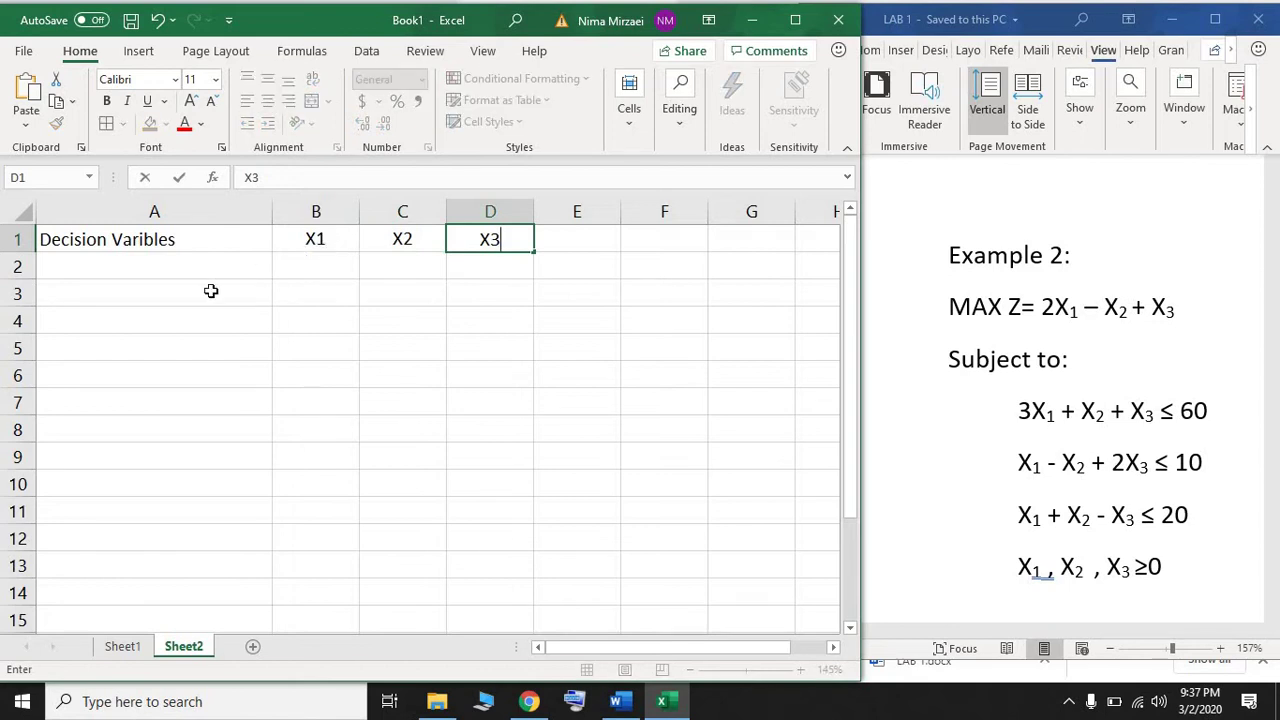
- Enter the row label "Objective Function" in cell A2
click(178, 266)
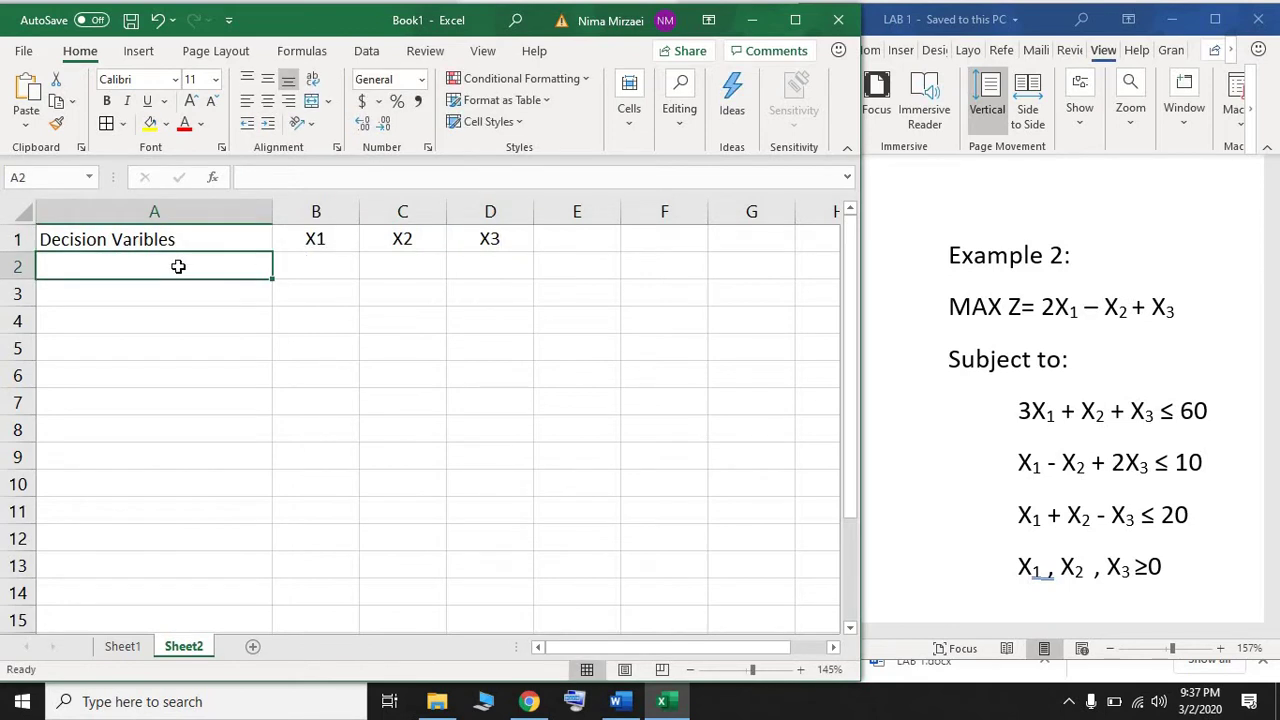
text(Objective Functio)
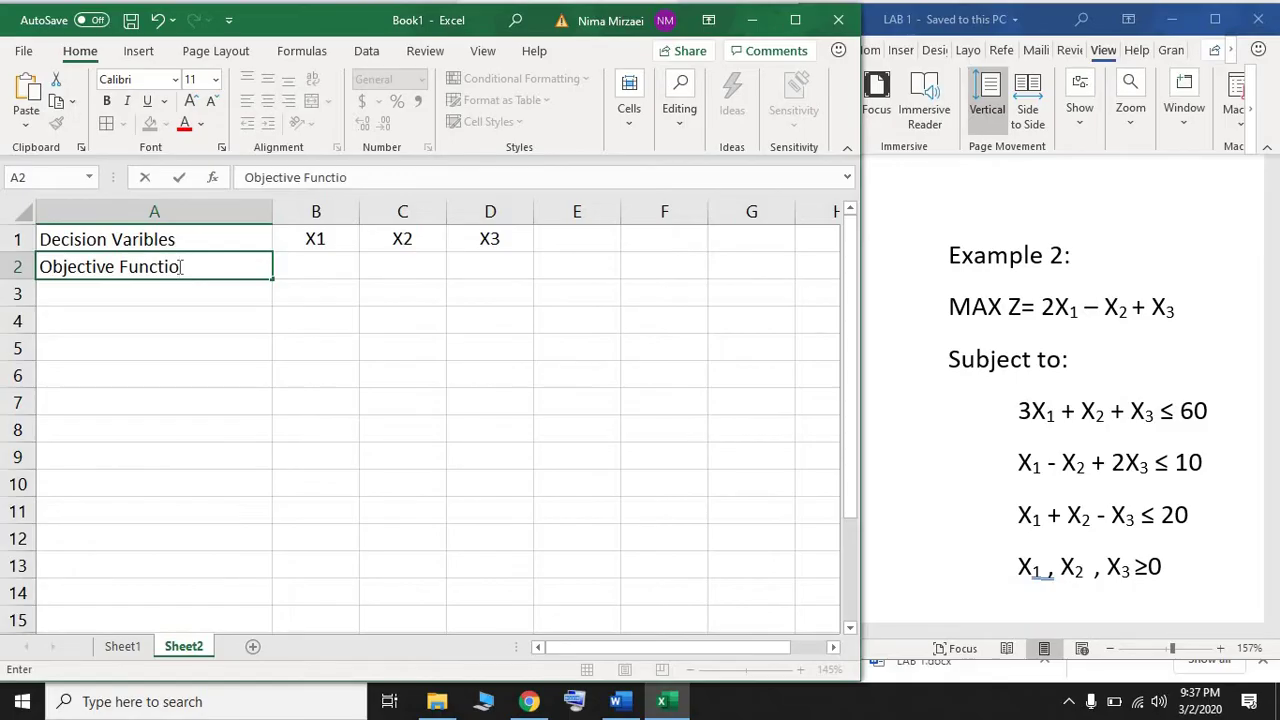
text(n)
key(Return)
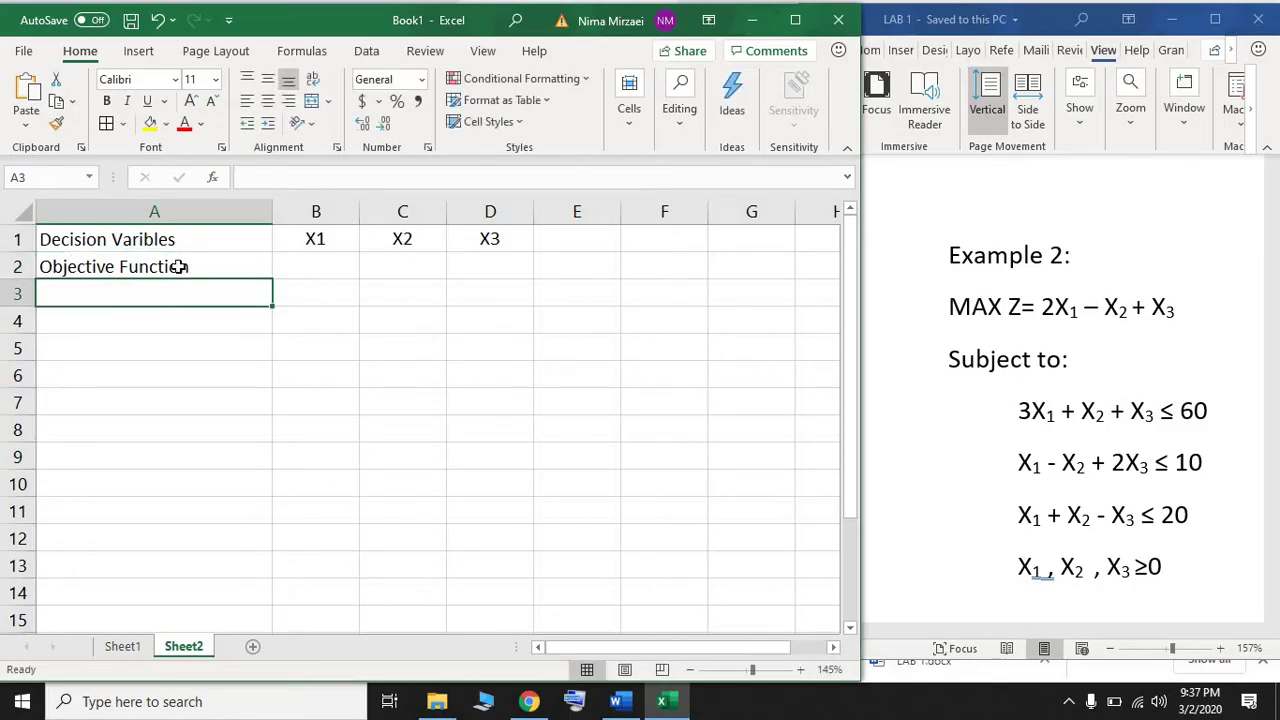
- Enter "constraint 1" in cell A3 and fill the numbered series down to constraint 3 in A5
text(c)
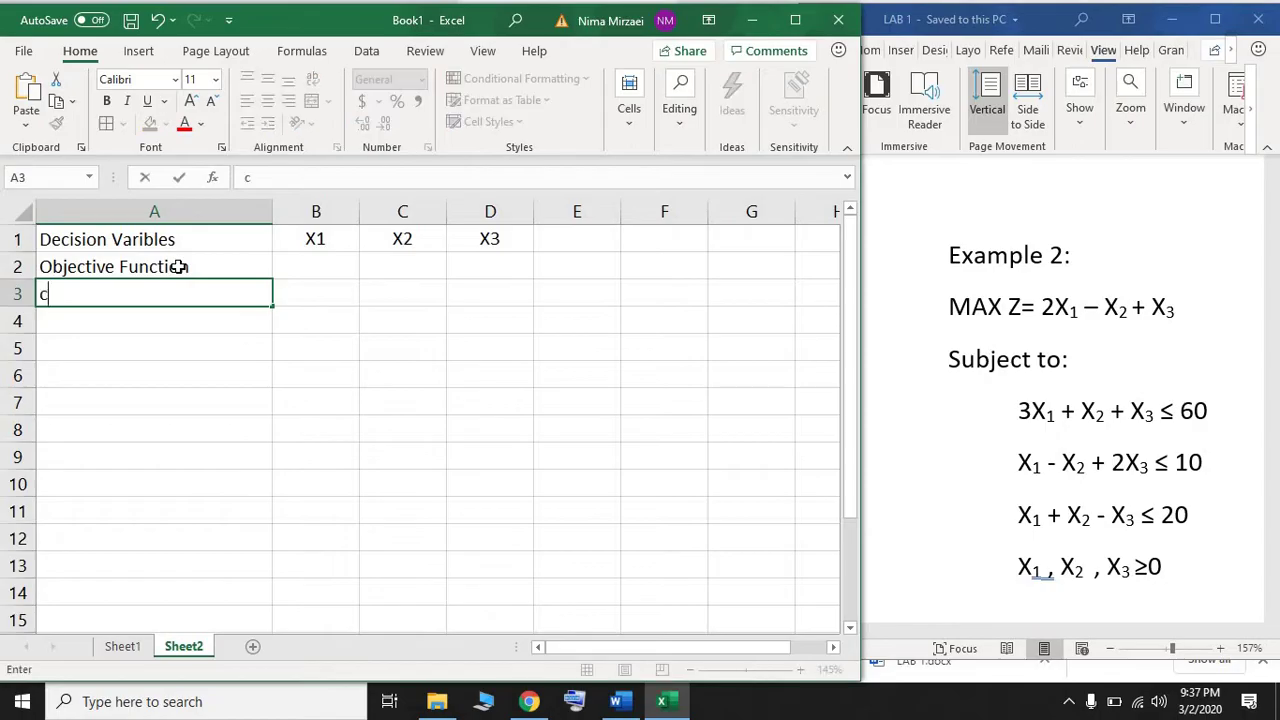
text(onstraint 1)
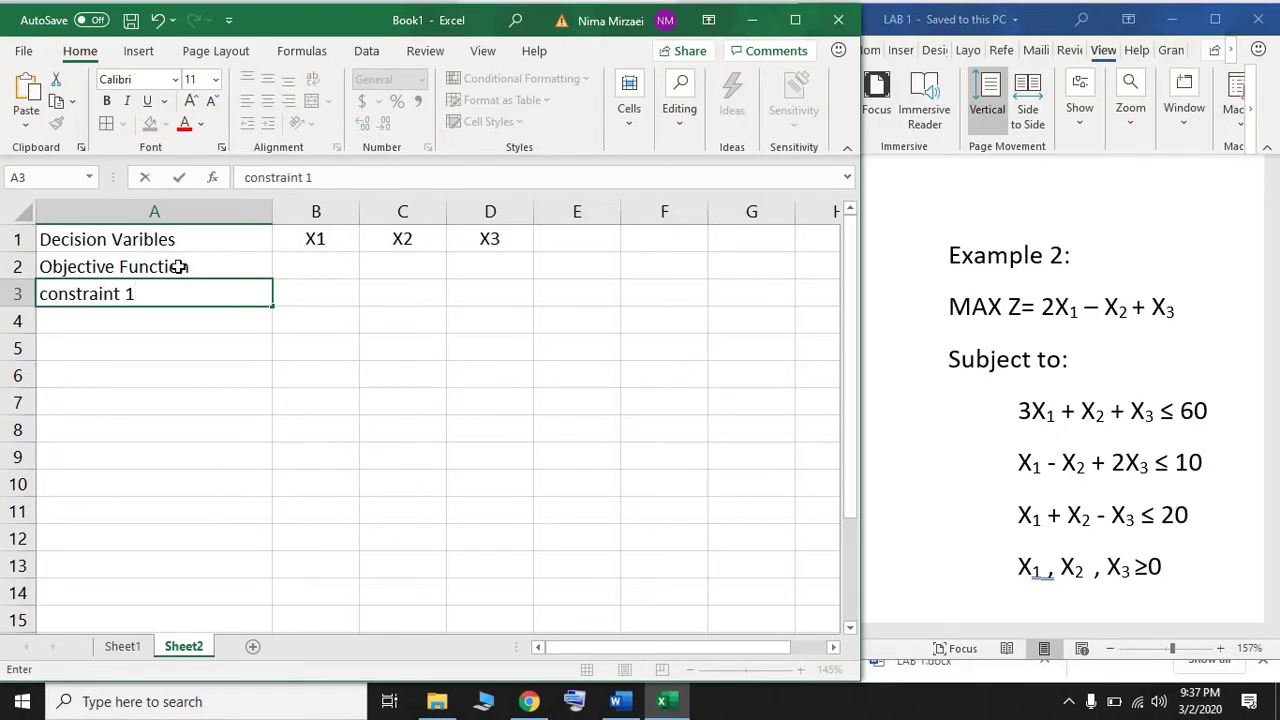
key(Return)
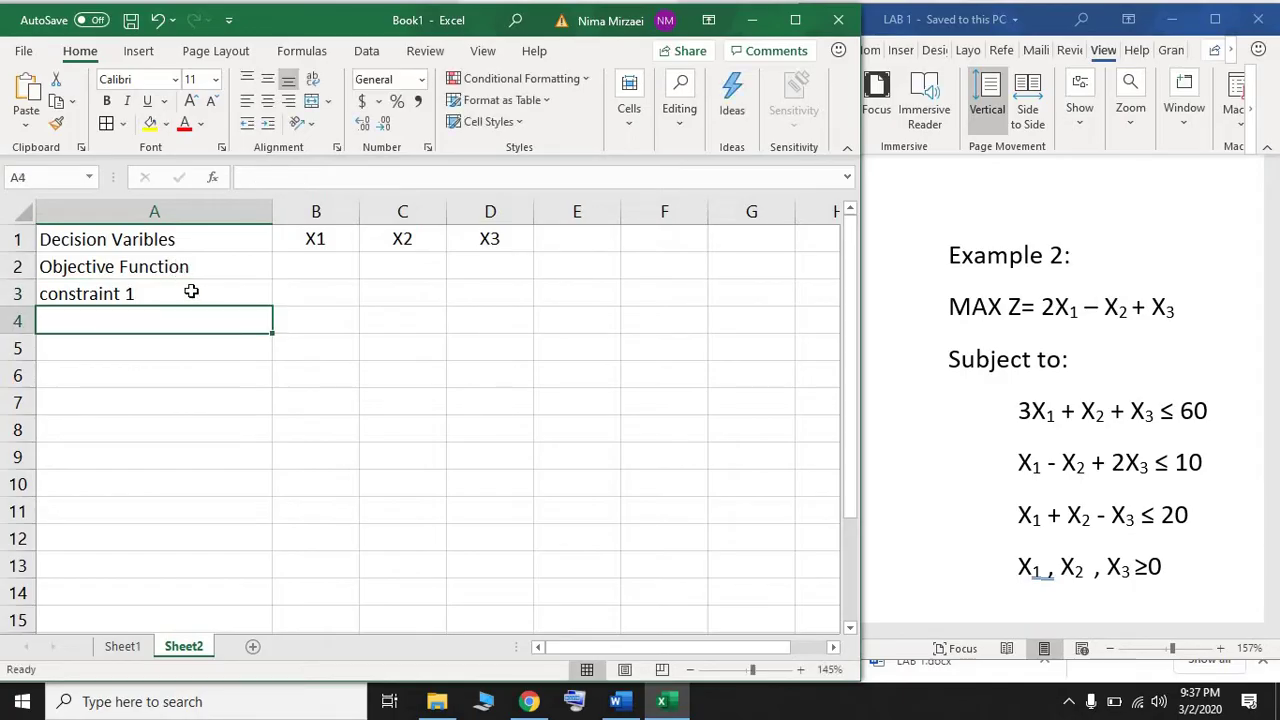
click(262, 303)
drag(267, 334, 268, 354)
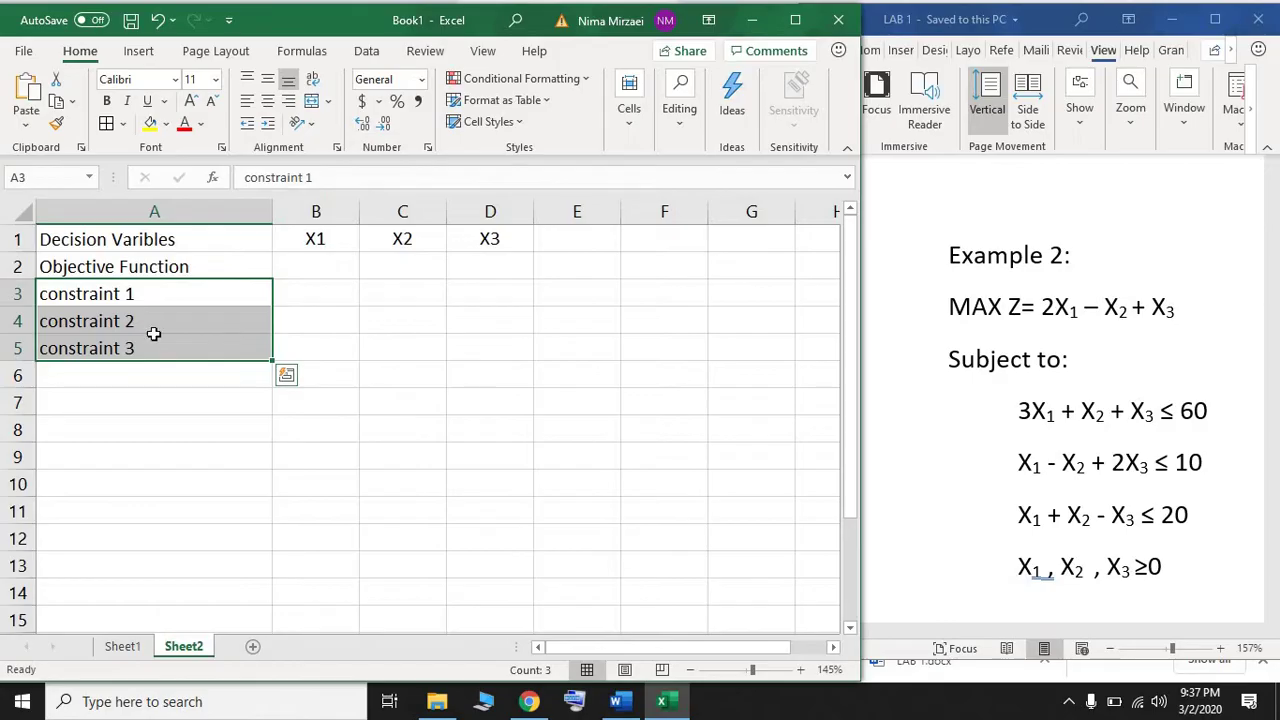
- Enter the row label "Value of D.V." in cell A7
click(161, 405)
text(V)
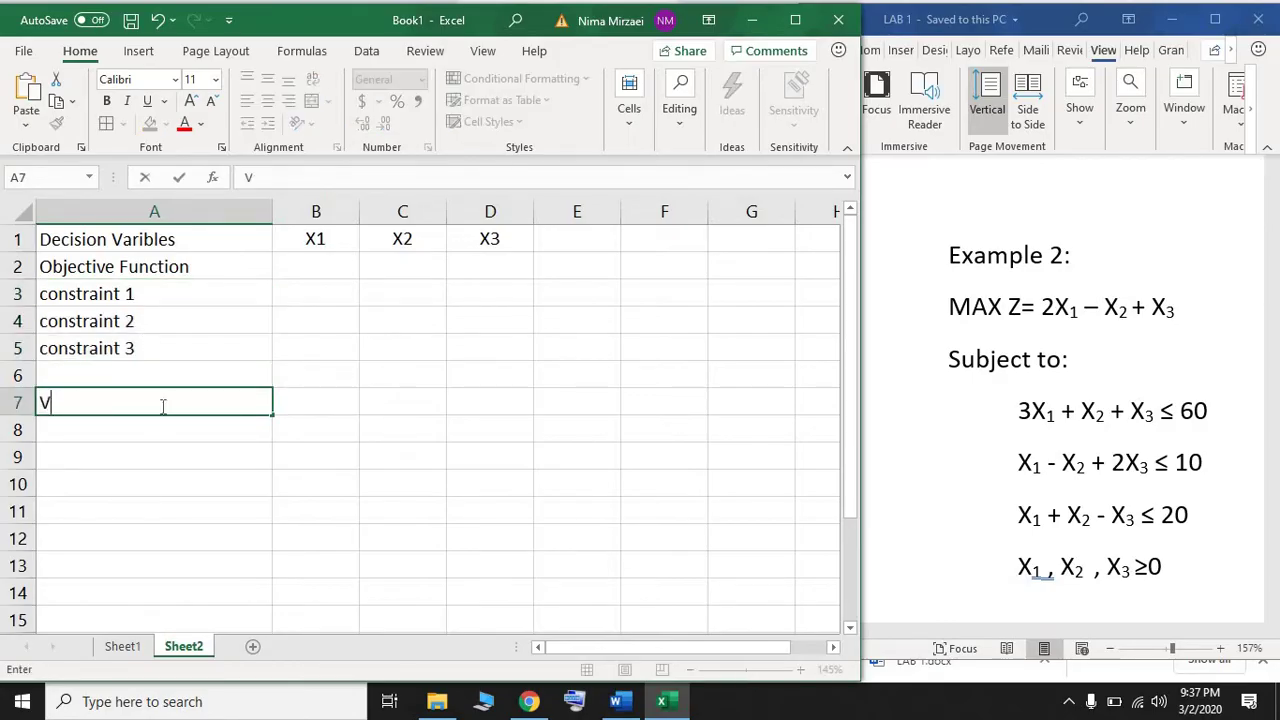
text(alue of D.)
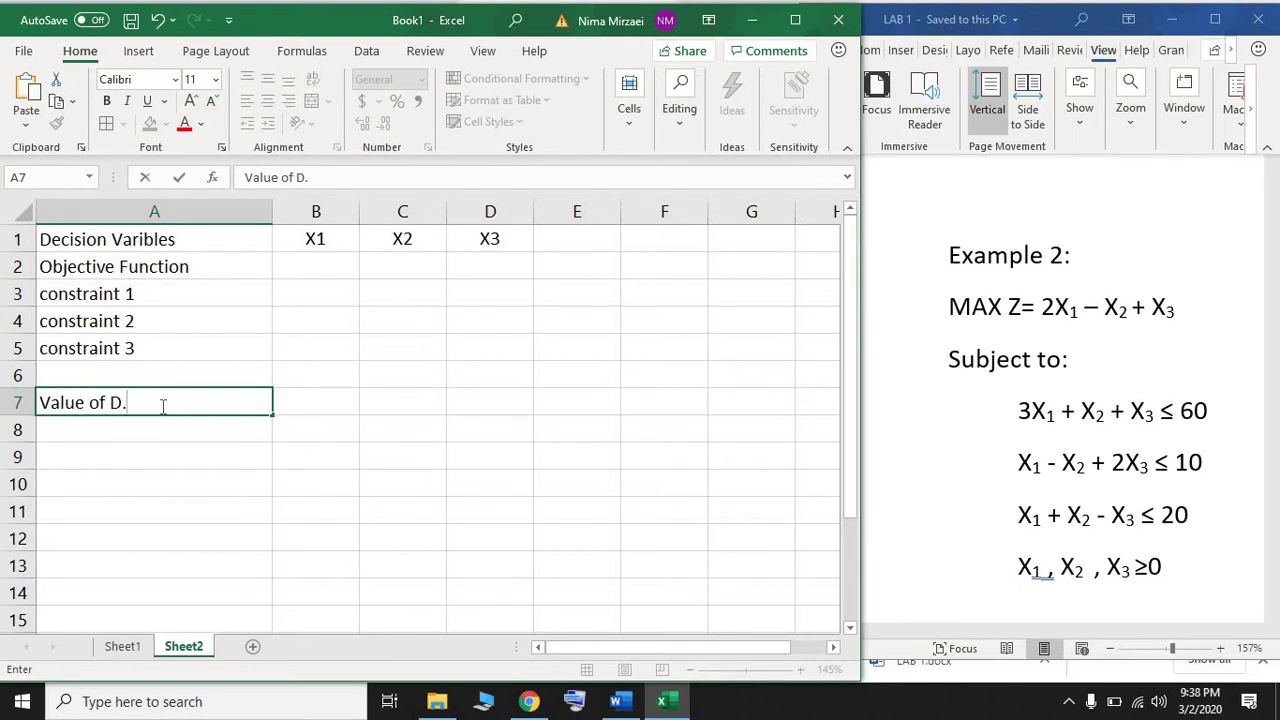
text(V.)
- Apply all borders to the decision value cells B7:D7 and the coefficient cells B2:D5
click(316, 403)
drag(409, 401, 491, 391)
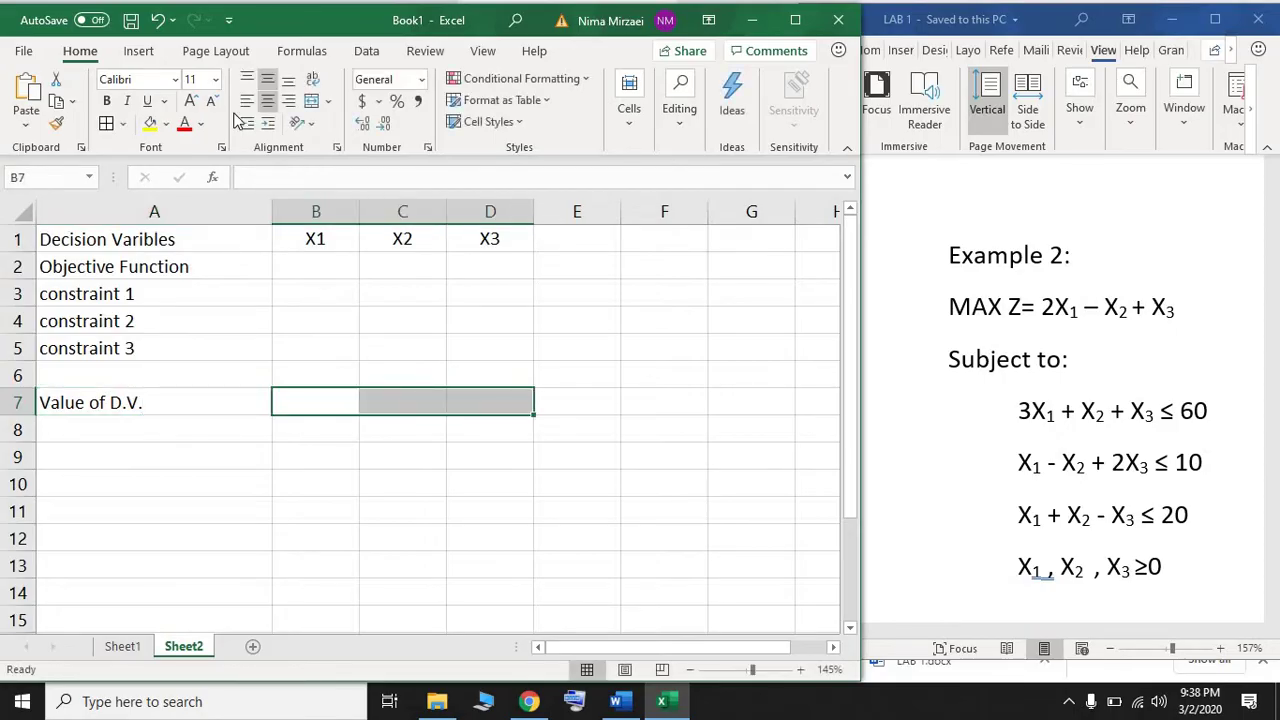
click(106, 123)
drag(310, 265, 491, 346)
click(106, 123)
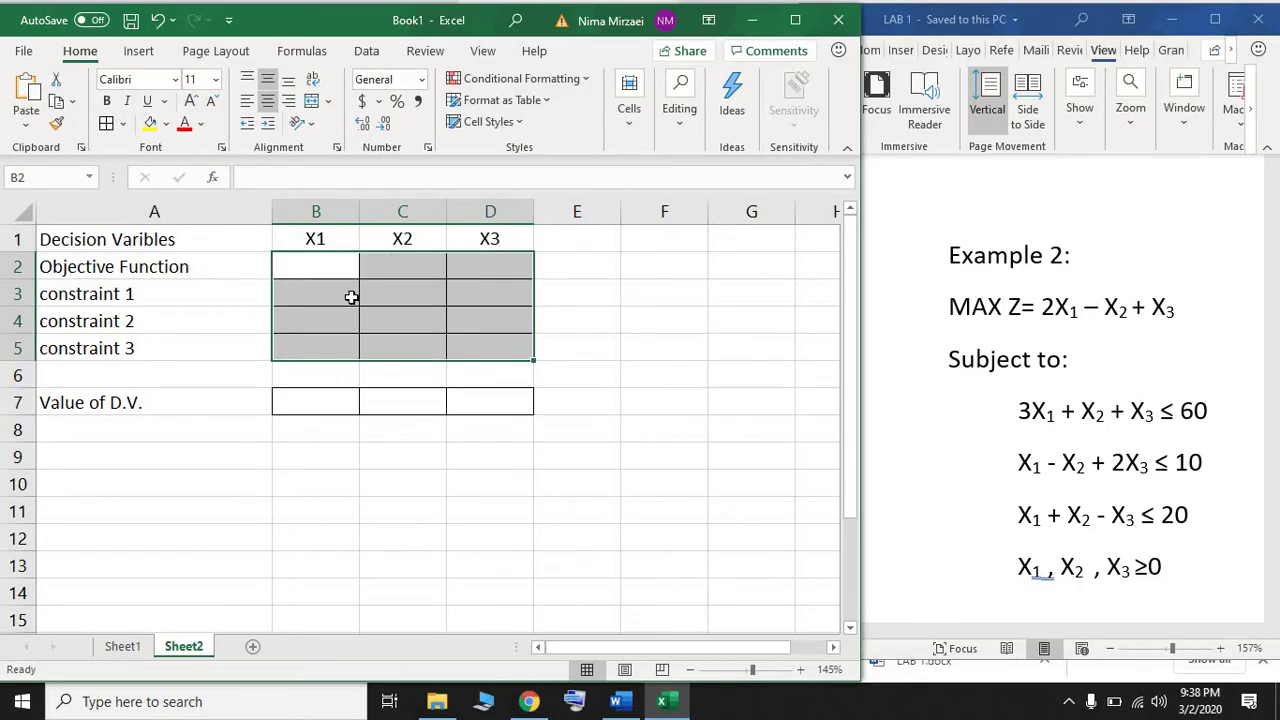
- Enter the column headings Total, Sign and RHS in cells E1, F1 and G1
click(581, 244)
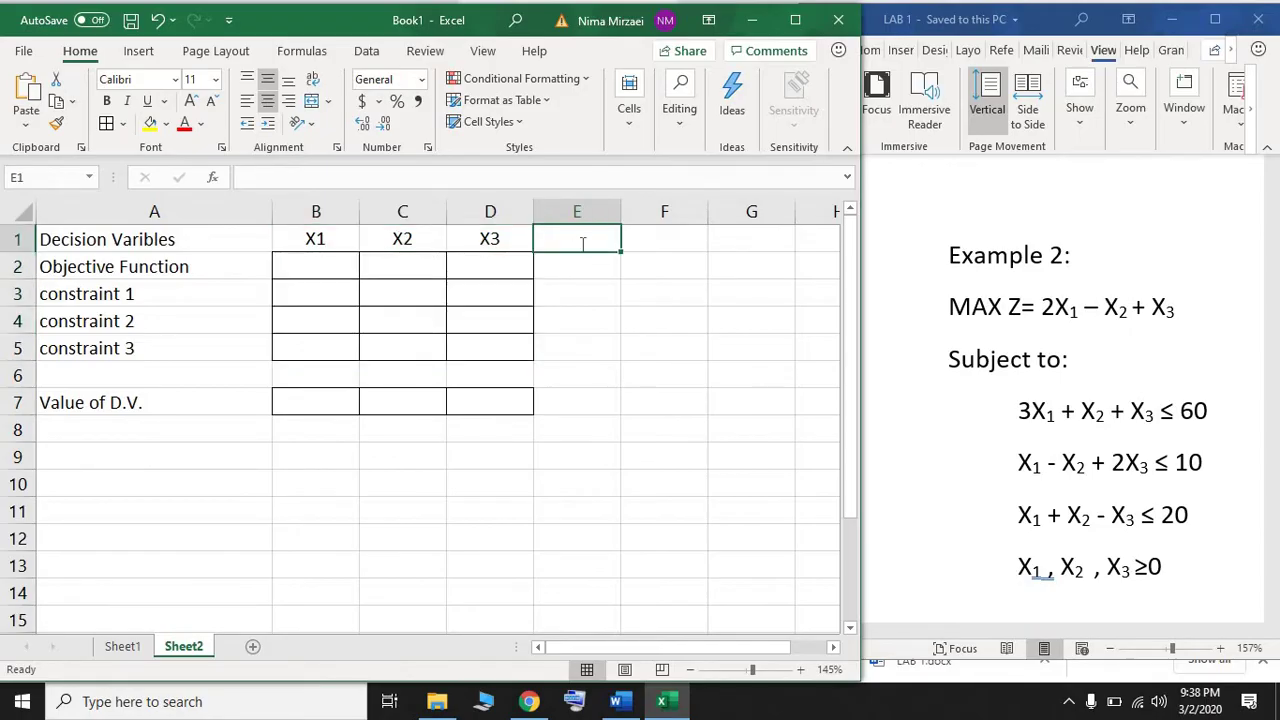
text(Total)
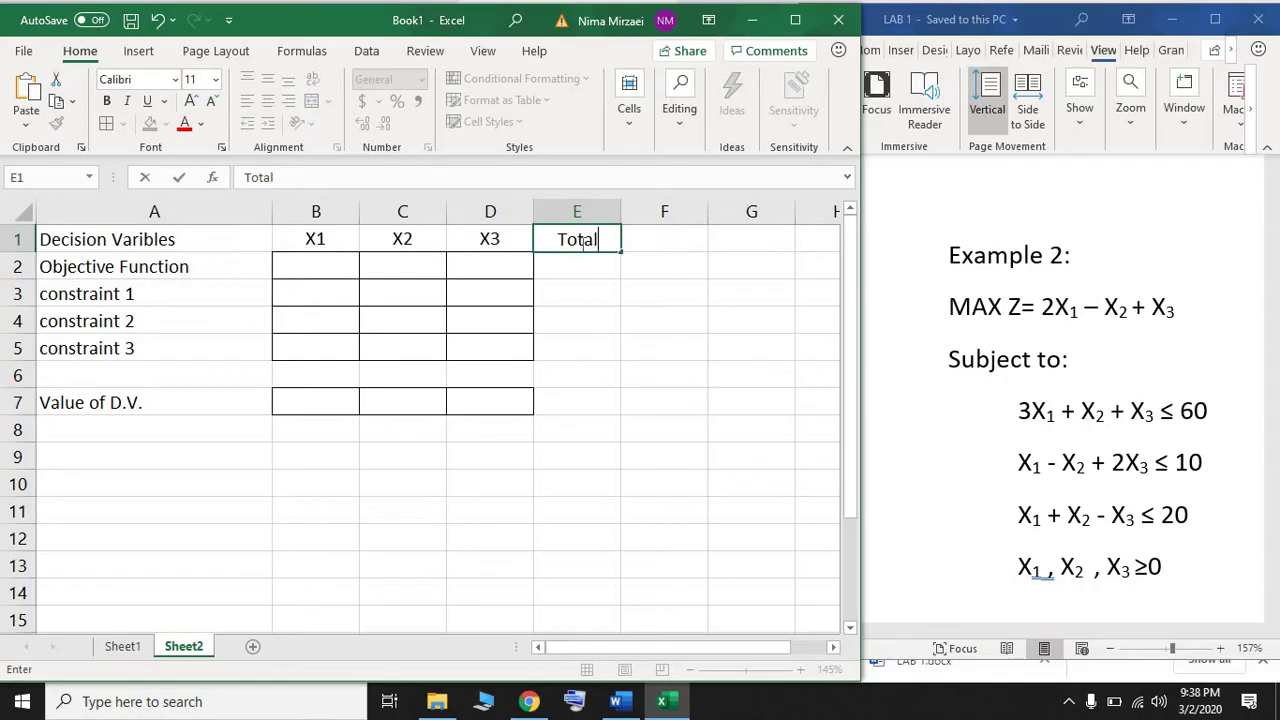
key(Tab)
text(Sign)
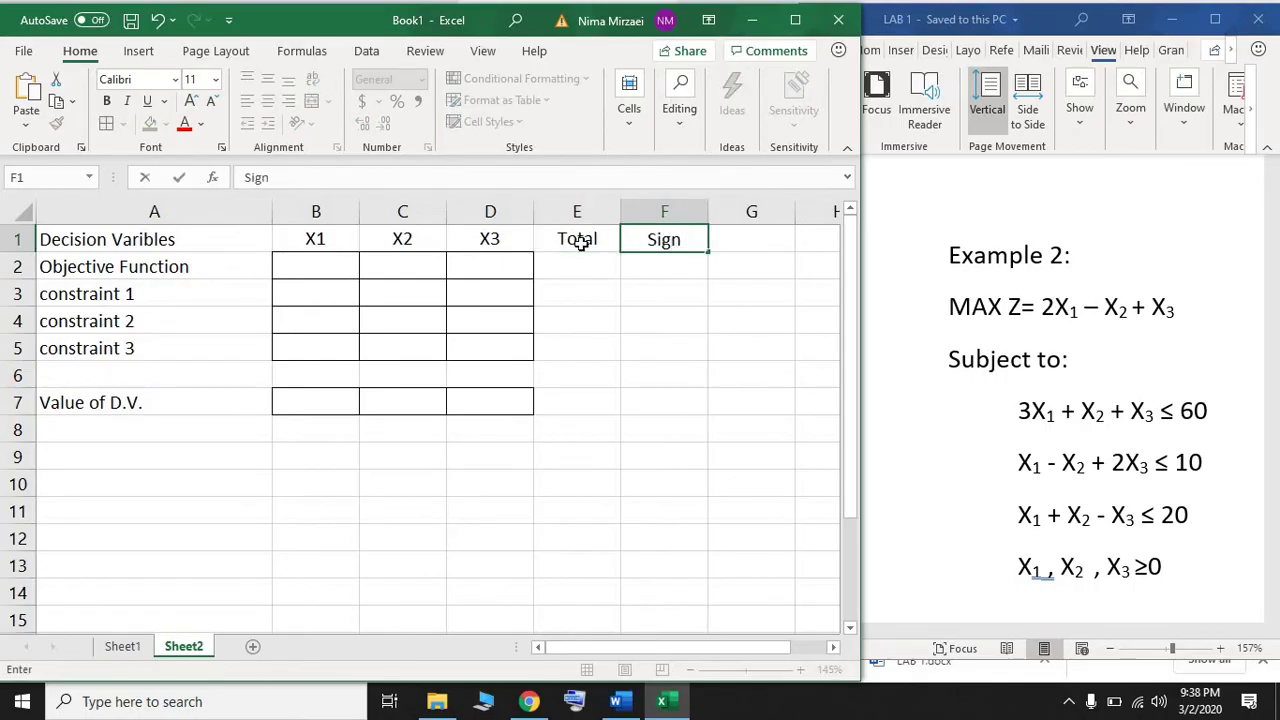
key(Tab)
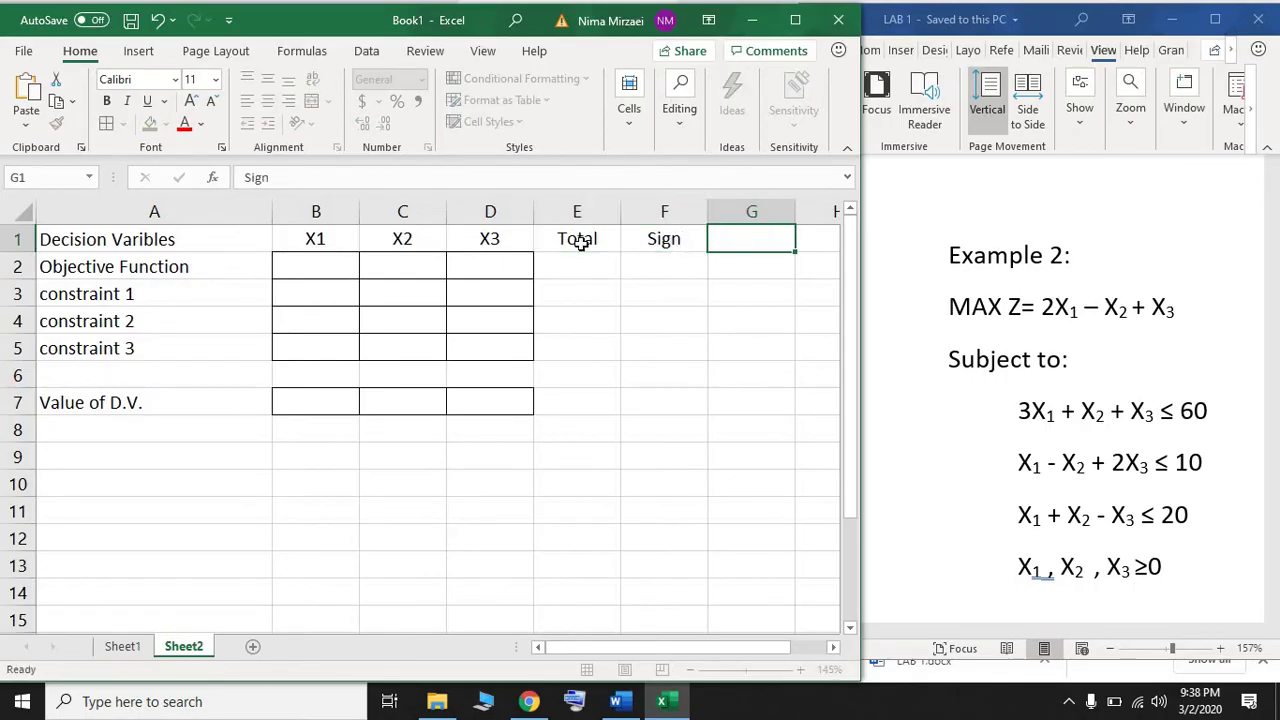
text(RHS)
- Enter a dash in cell F2 as the sign for the Objective Function row
click(647, 290)
click(653, 269)
text(-)
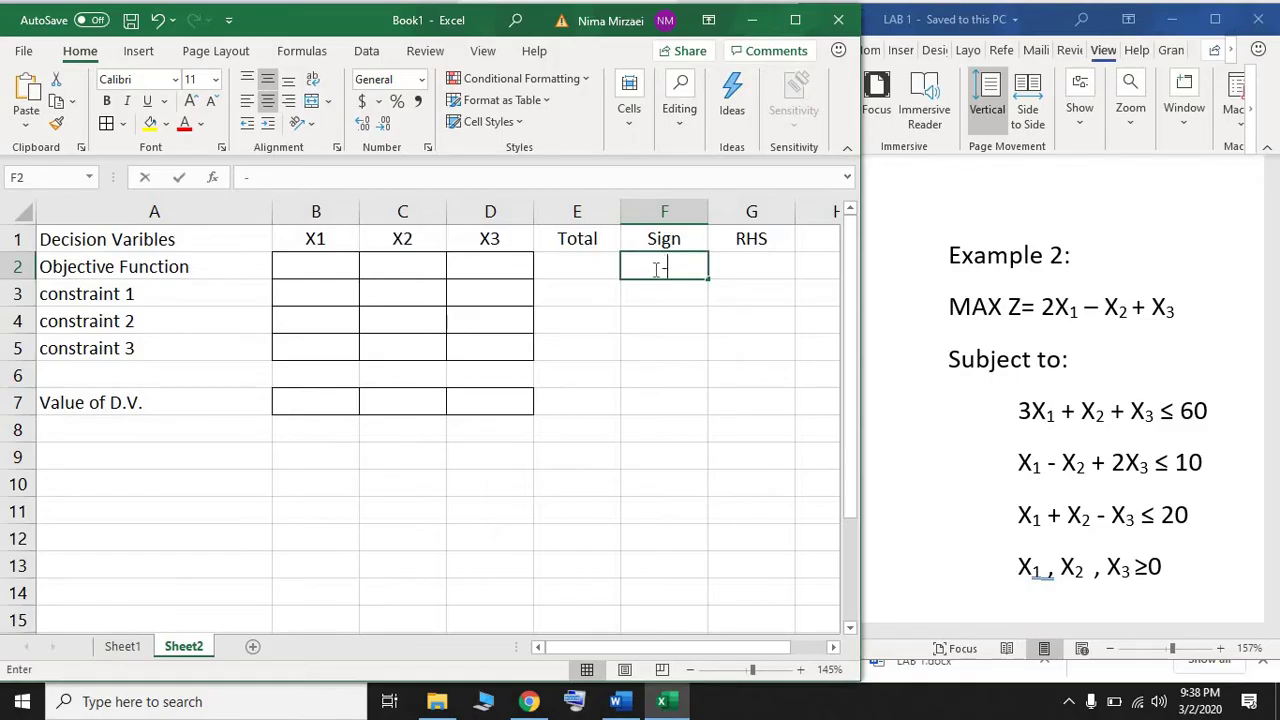
key(Down)
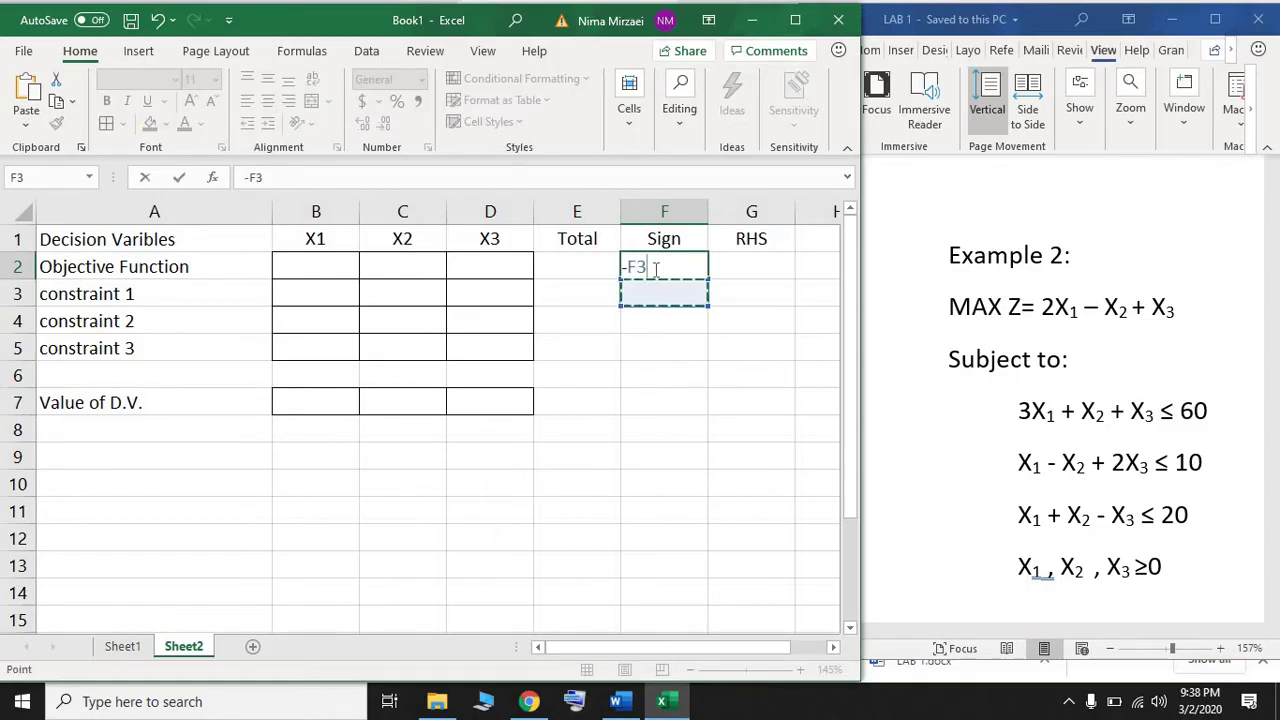
click(734, 274)
key(BackSpace)
key(BackSpace)
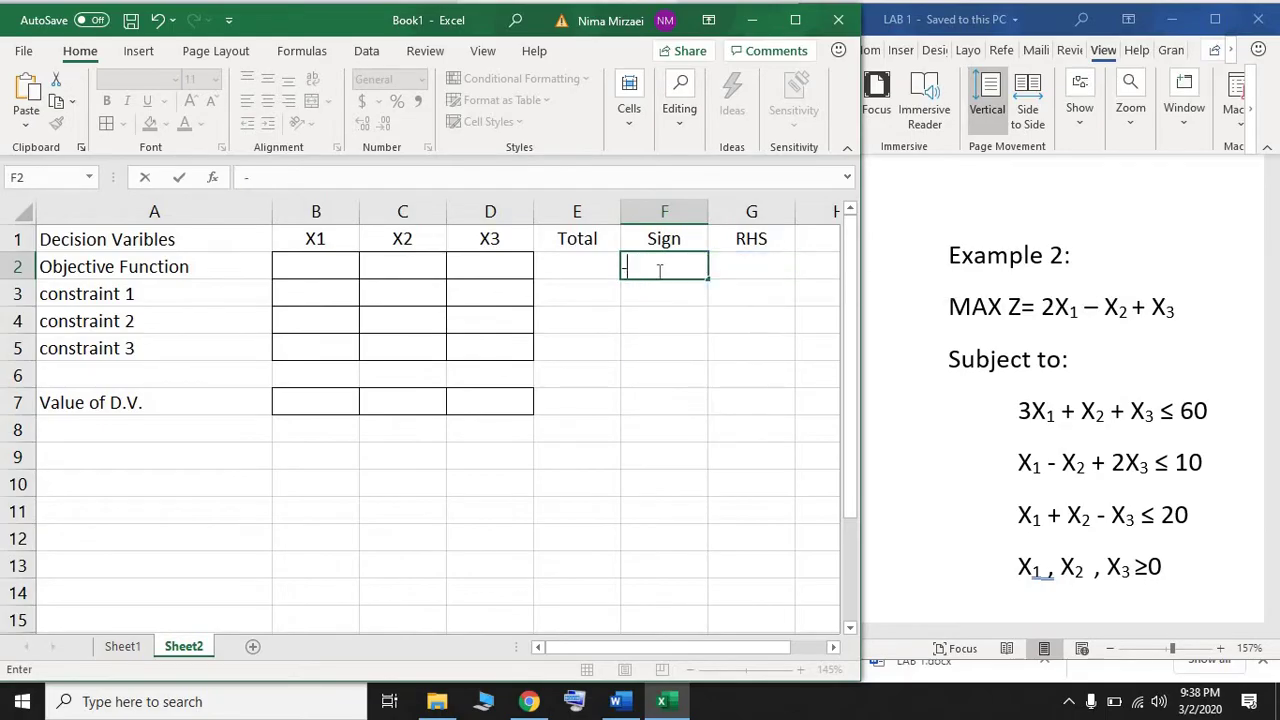
key(BackSpace)
key(Return)
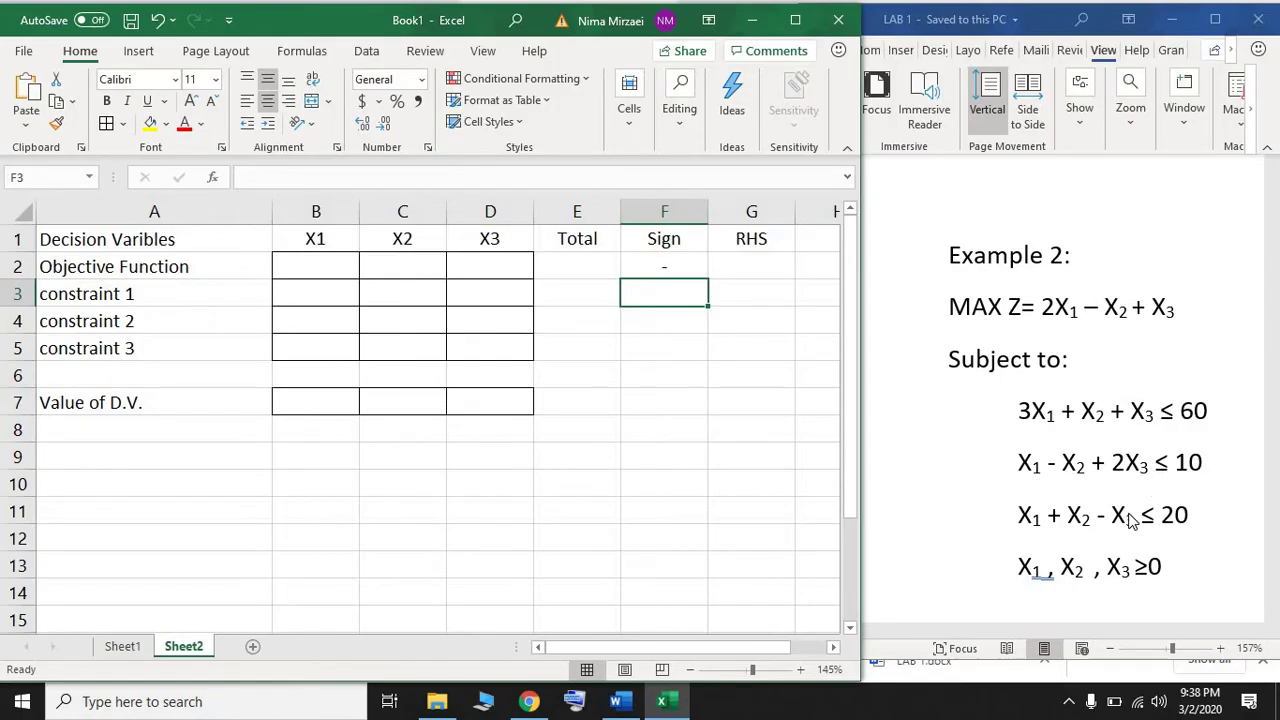
- Enter the sign <= for constraint 1 in cell F3 and fill it down to F5
text(<=)
key(Return)
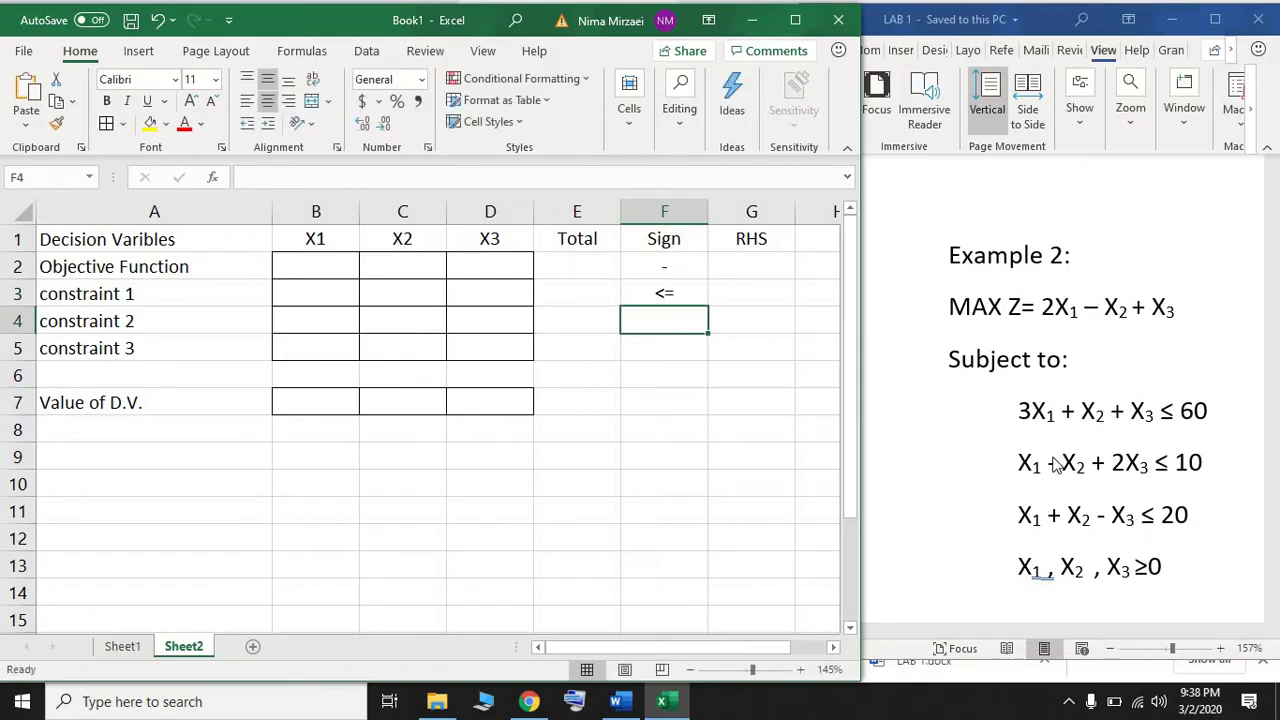
click(698, 299)
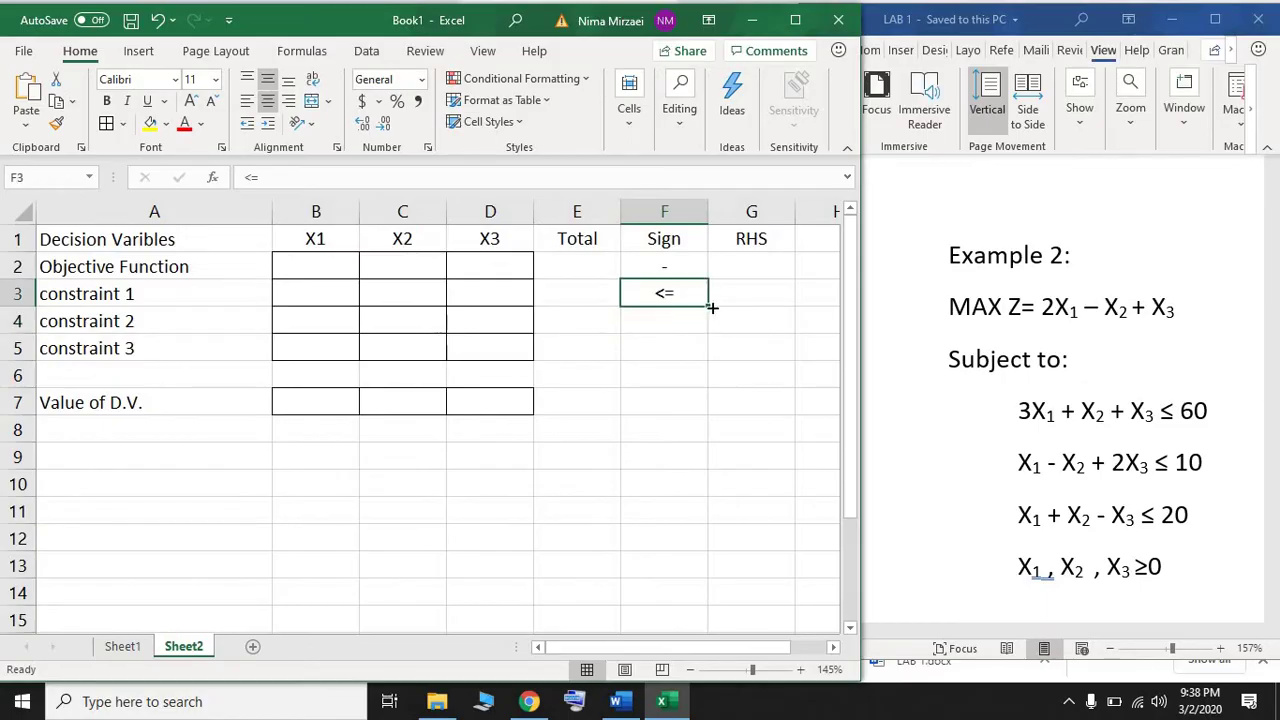
drag(712, 308, 708, 357)
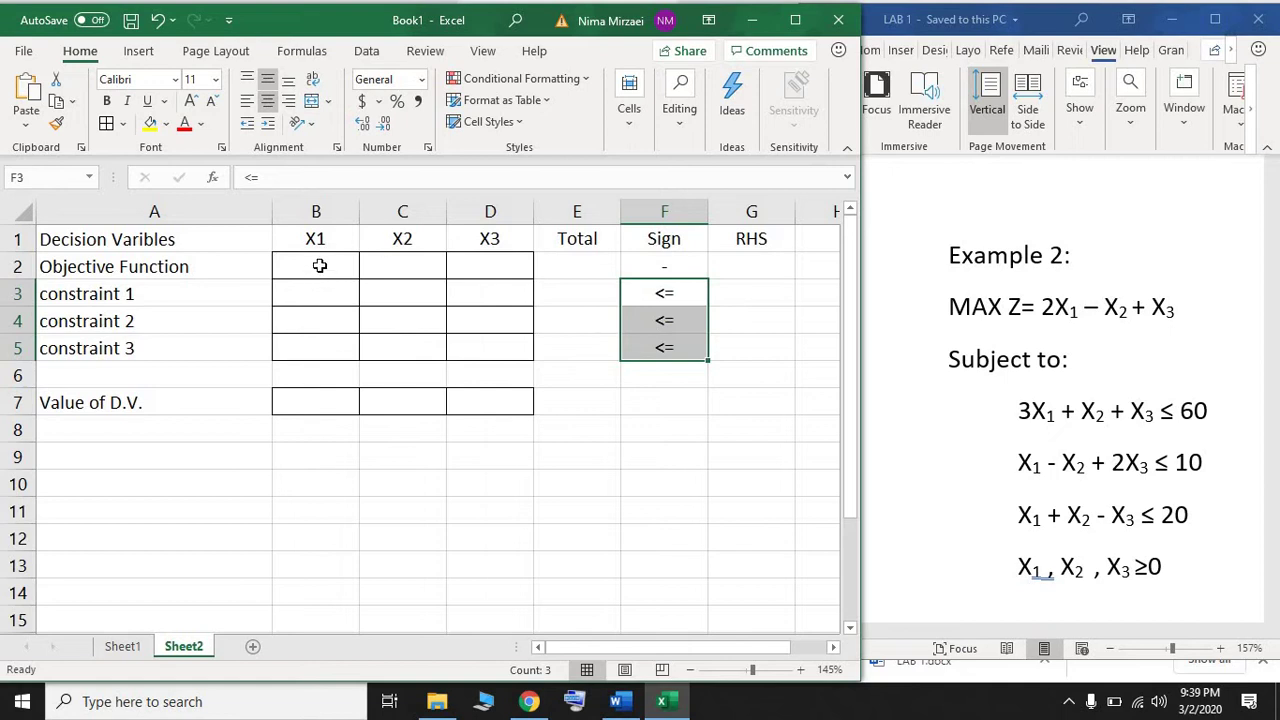
- Enter the objective function coefficients 2, -1 and 1 in cells B2, C2 and D2
click(319, 265)
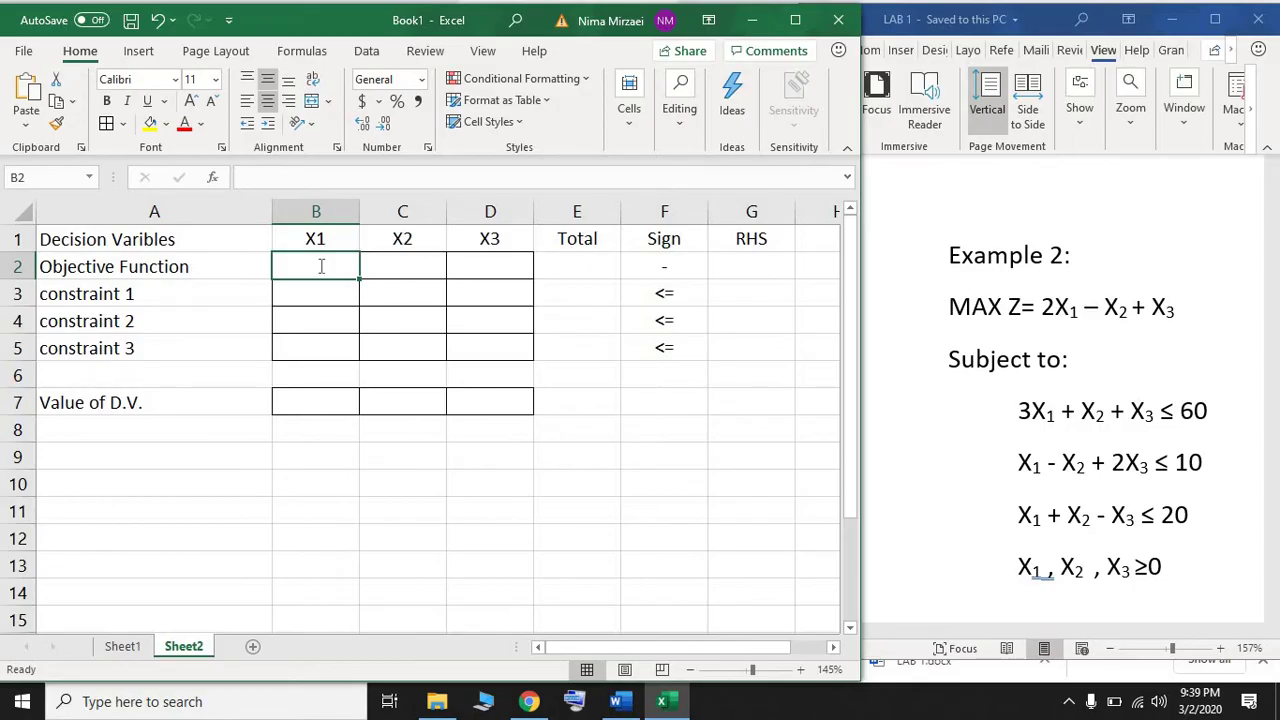
text(2)
click(384, 266)
text(-1)
key(Return)
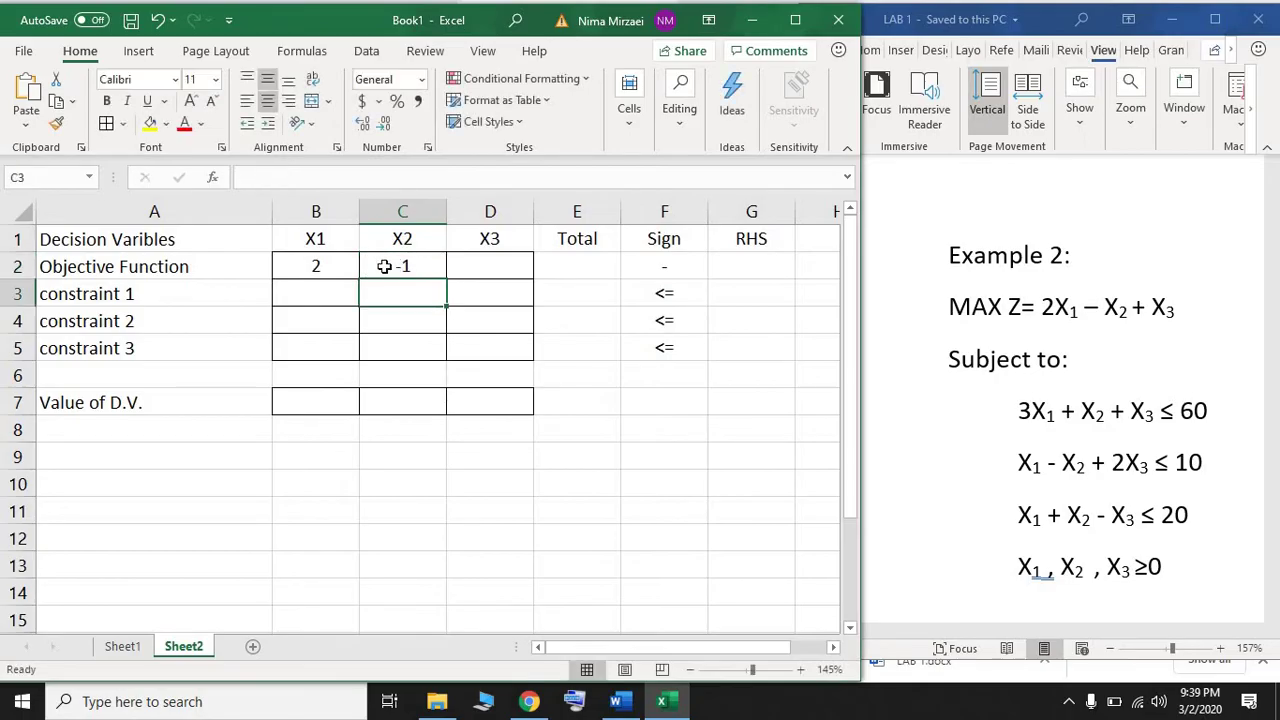
click(467, 265)
text(1)
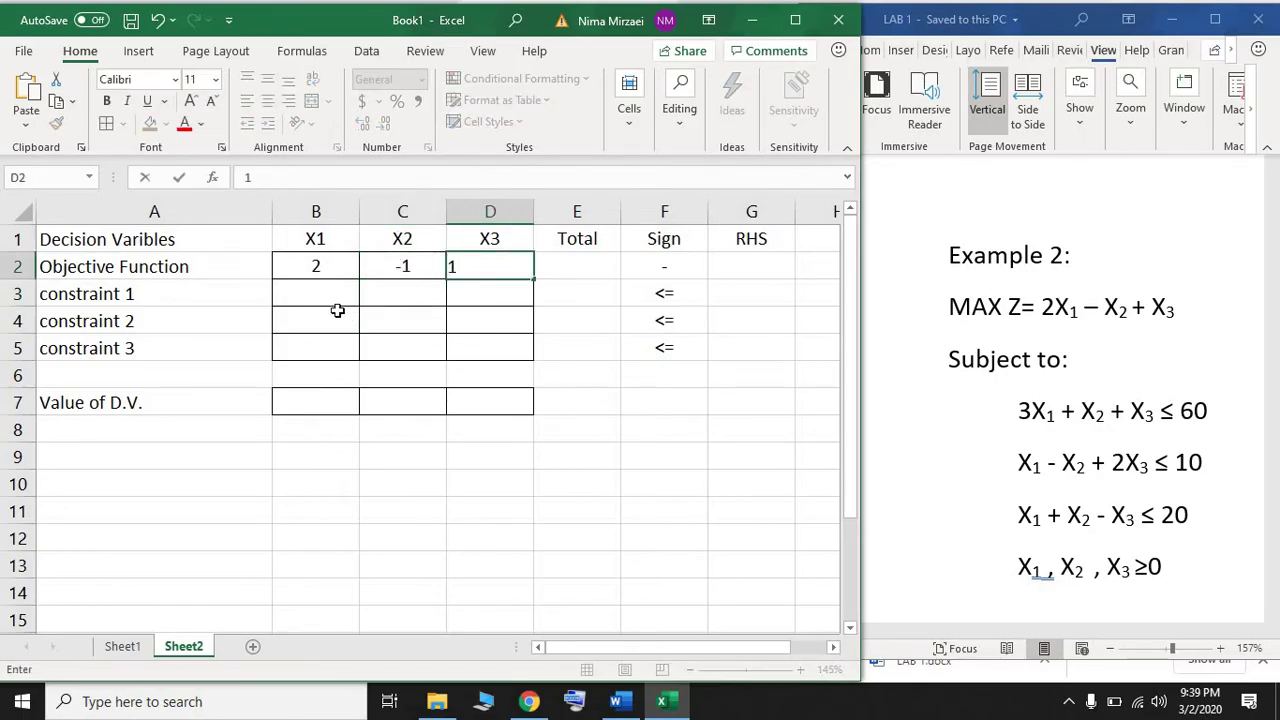
key(Return)
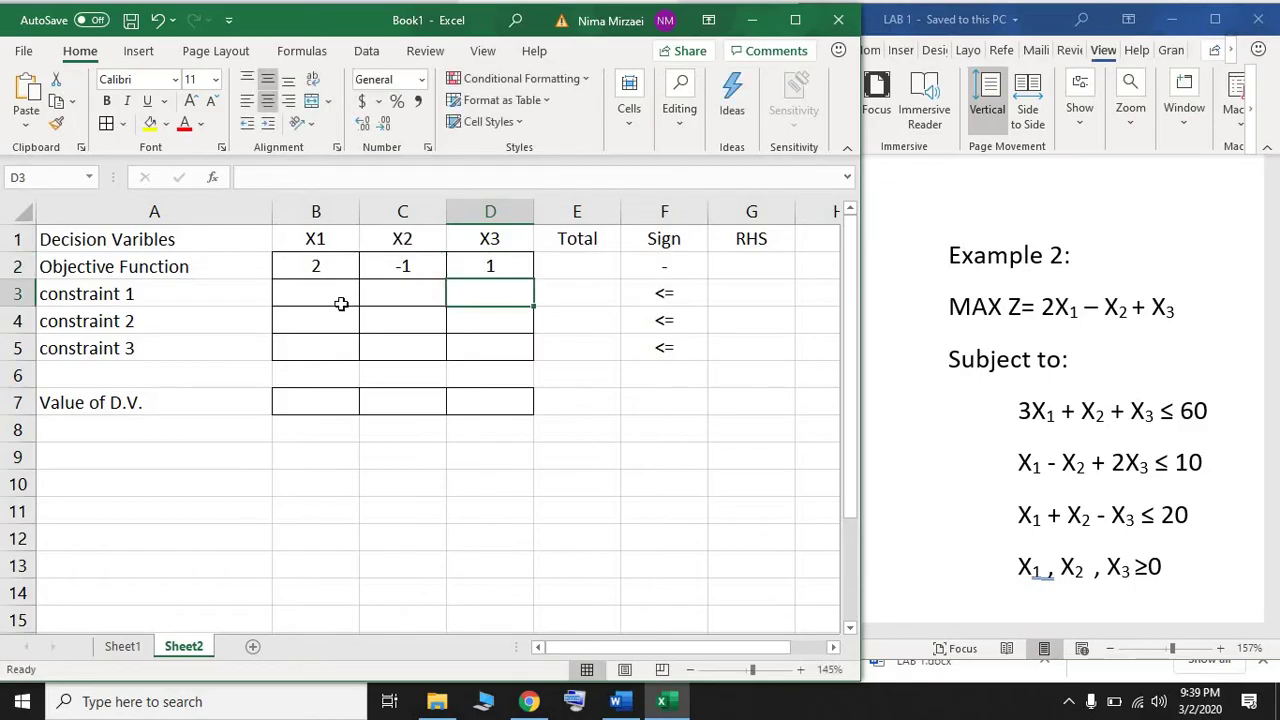
- Enter the X1 coefficients 3, 1 and 1 for constraints 1 to 3 in cells B3, B4 and B5
click(341, 297)
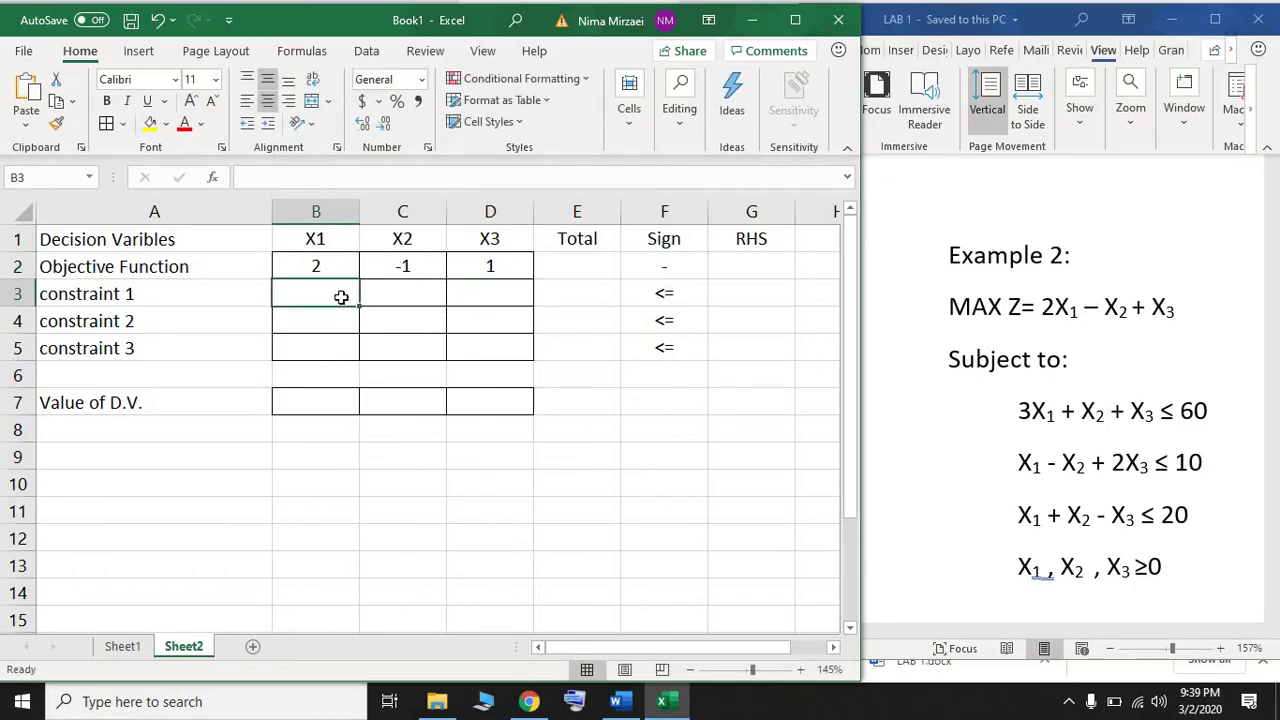
text(3)
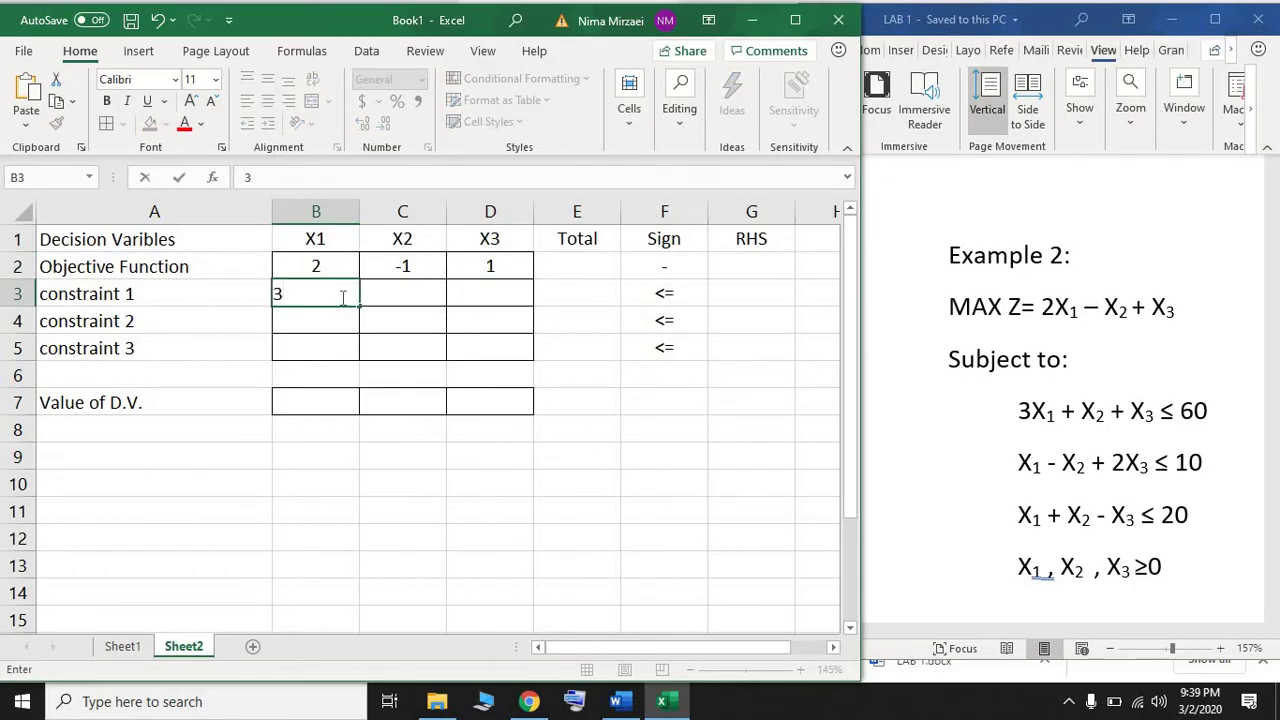
key(Return)
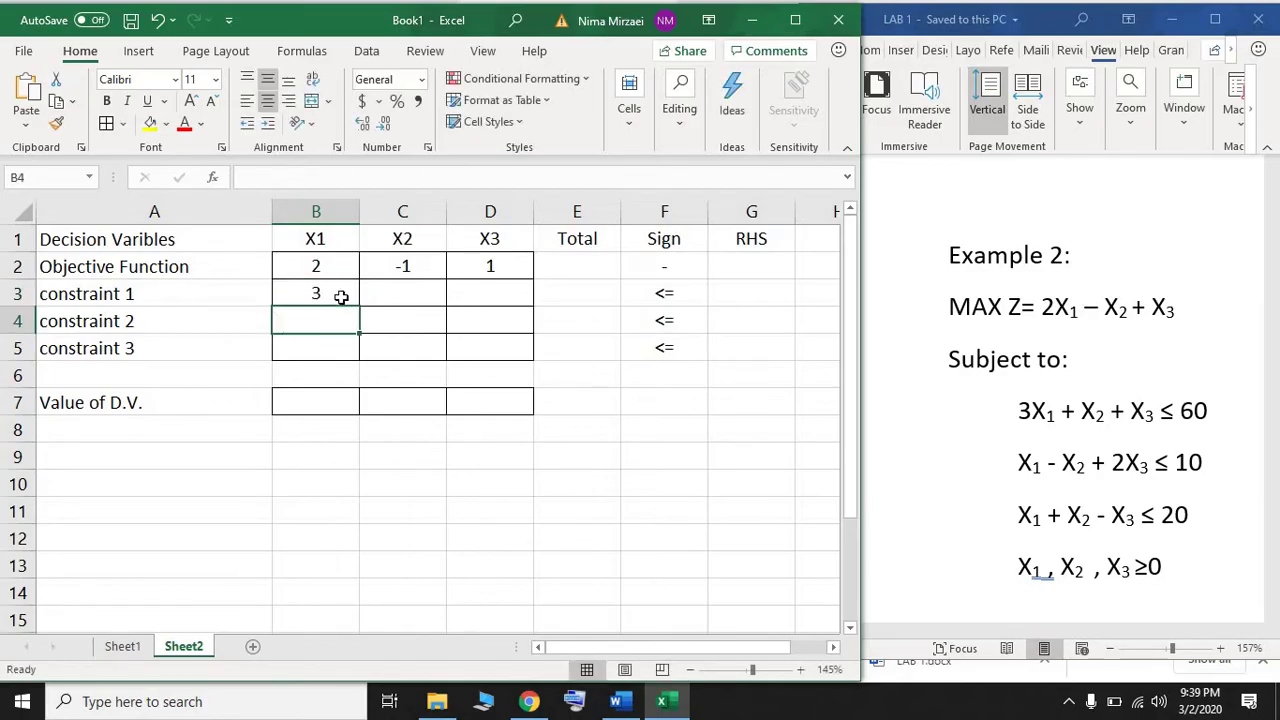
text(1)
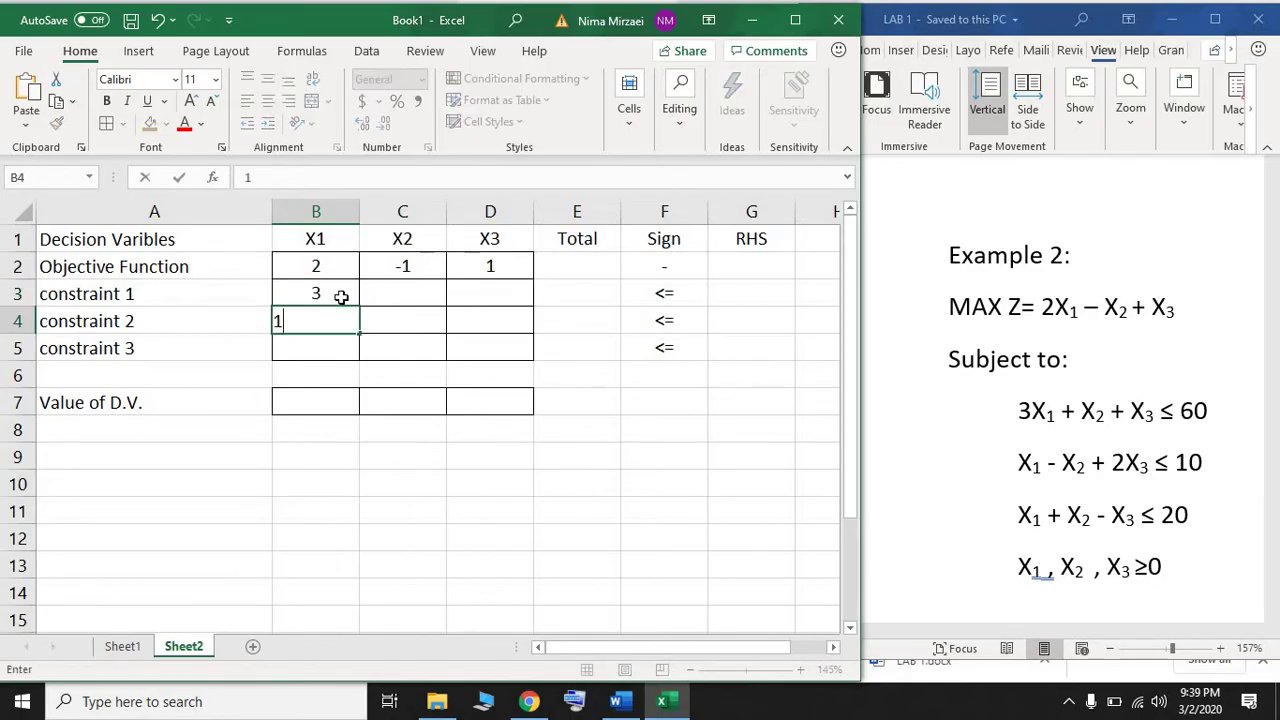
key(Return)
text(1)
key(Return)
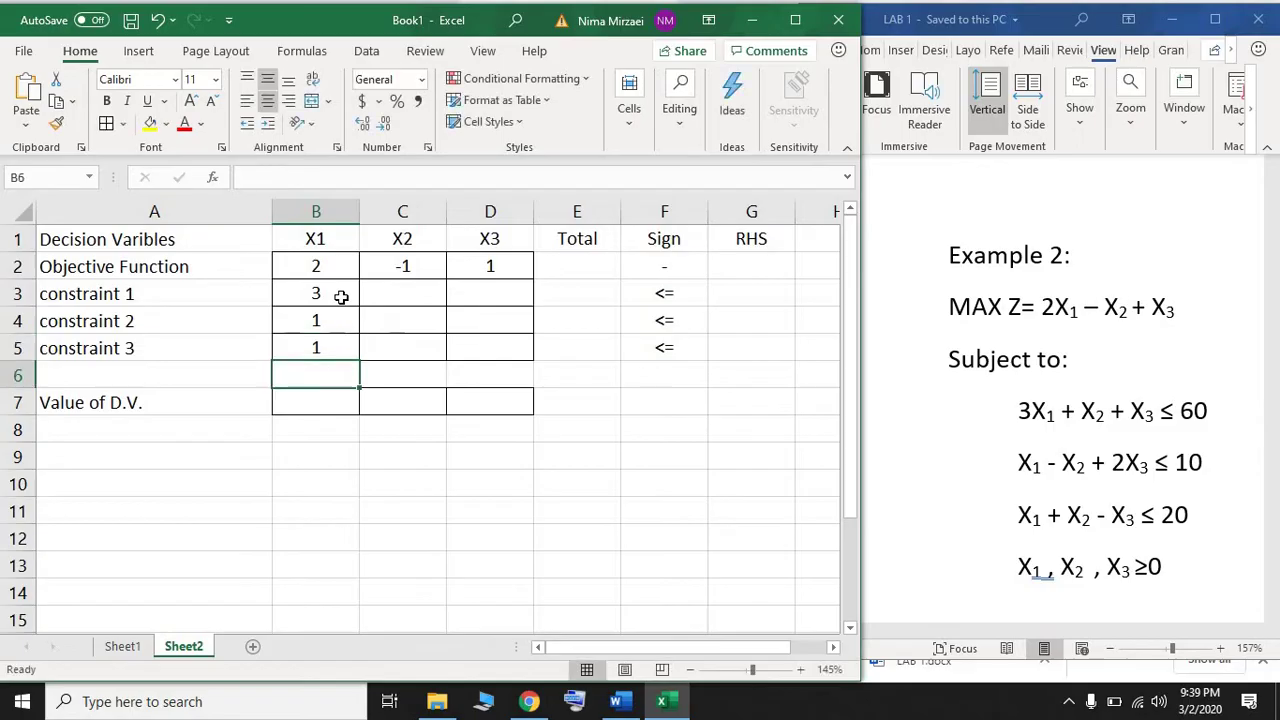
- Enter the X2 coefficients 1, -1 and 1 for constraints 1 to 3 in cells C3, C4 and C5
click(375, 296)
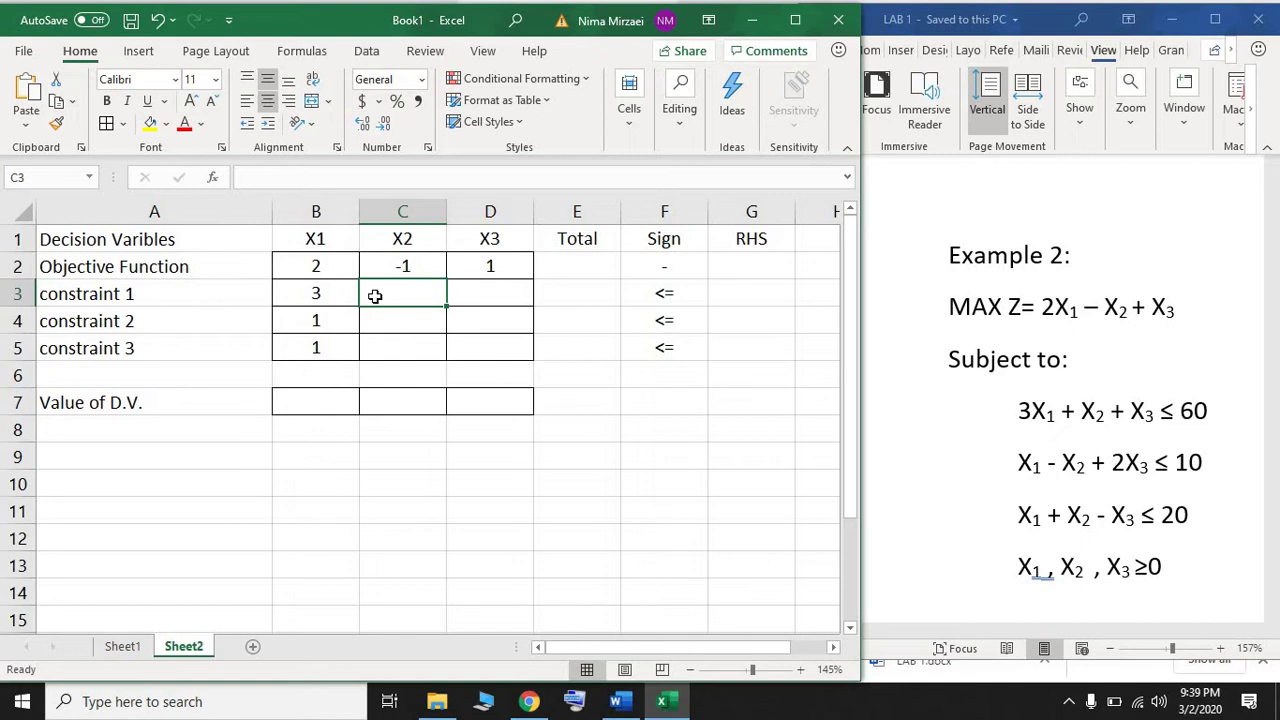
text(1)
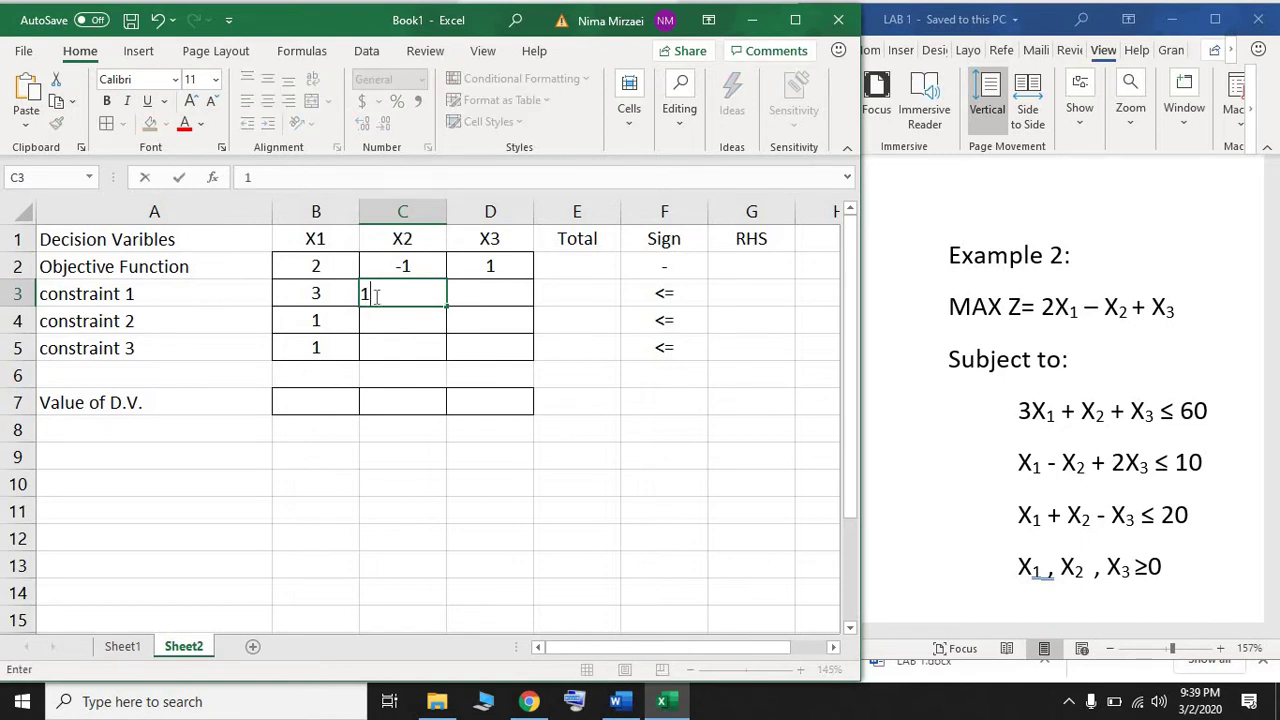
key(Return)
text(-1)
key(Return)
text(1)
key(Return)
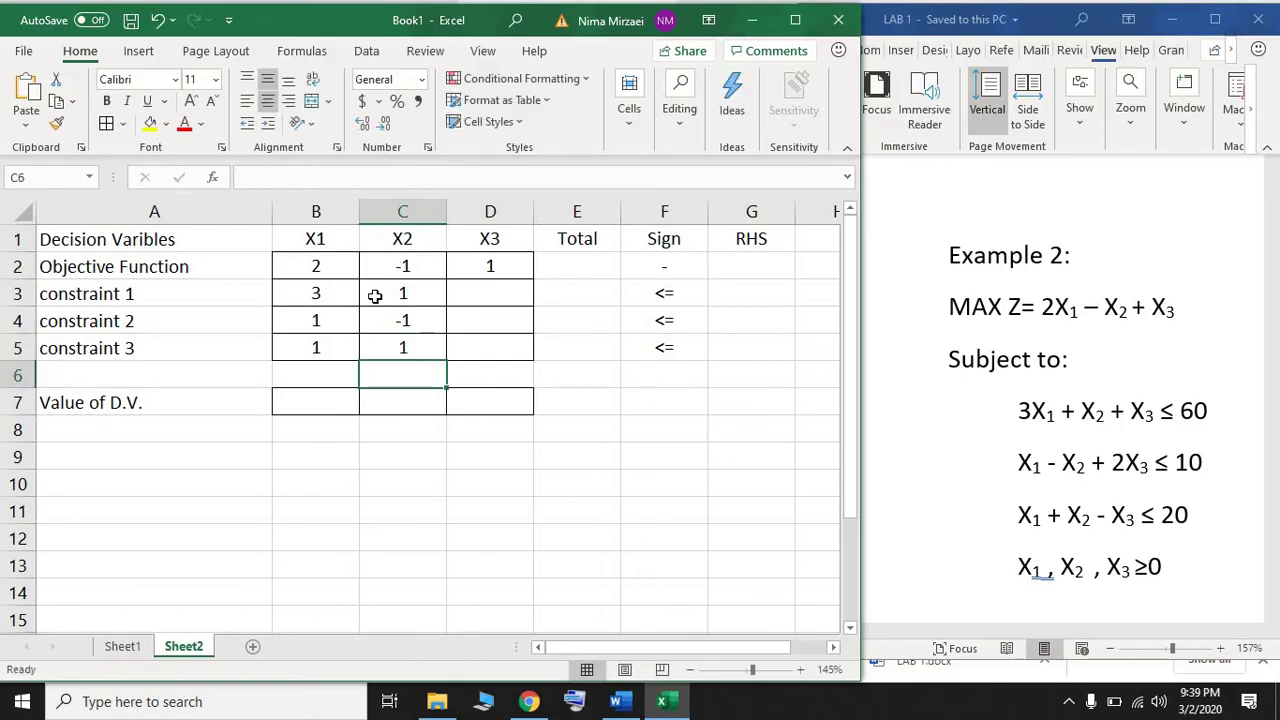
- Enter the X3 coefficients 1, 2 and -1 for constraints 1 to 3 in cells D3, D4 and D5
click(497, 297)
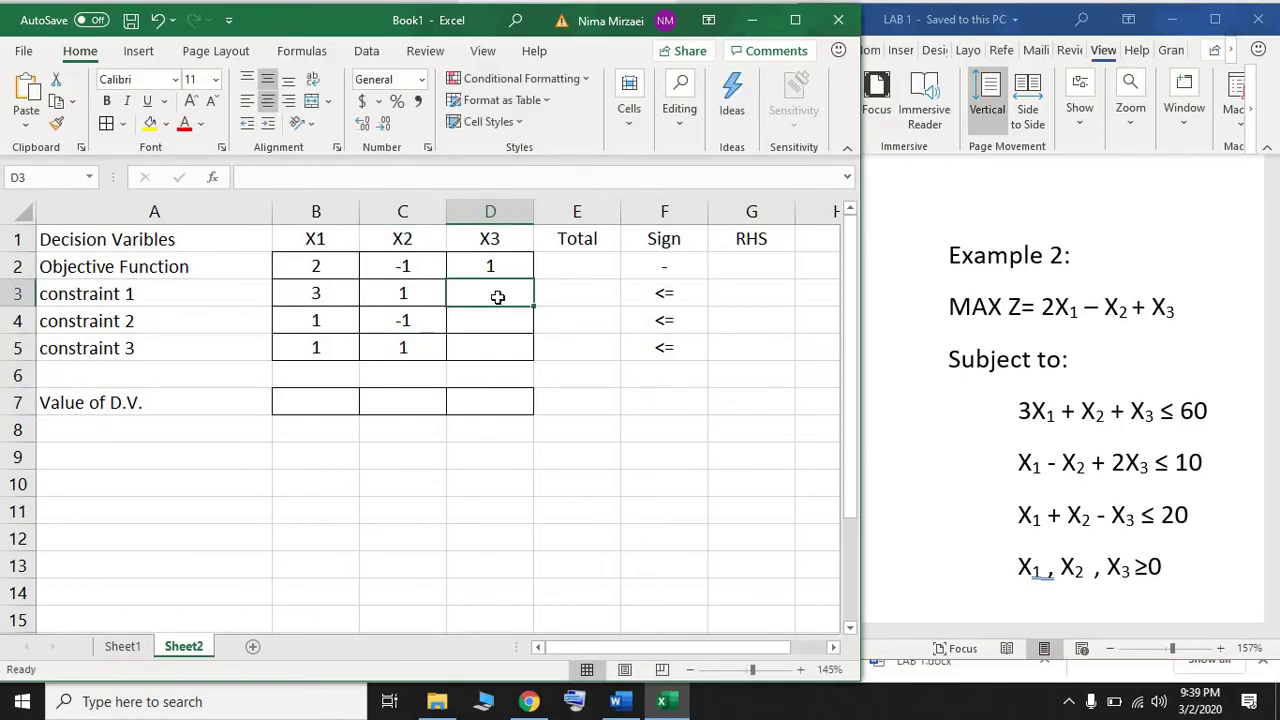
text(1)
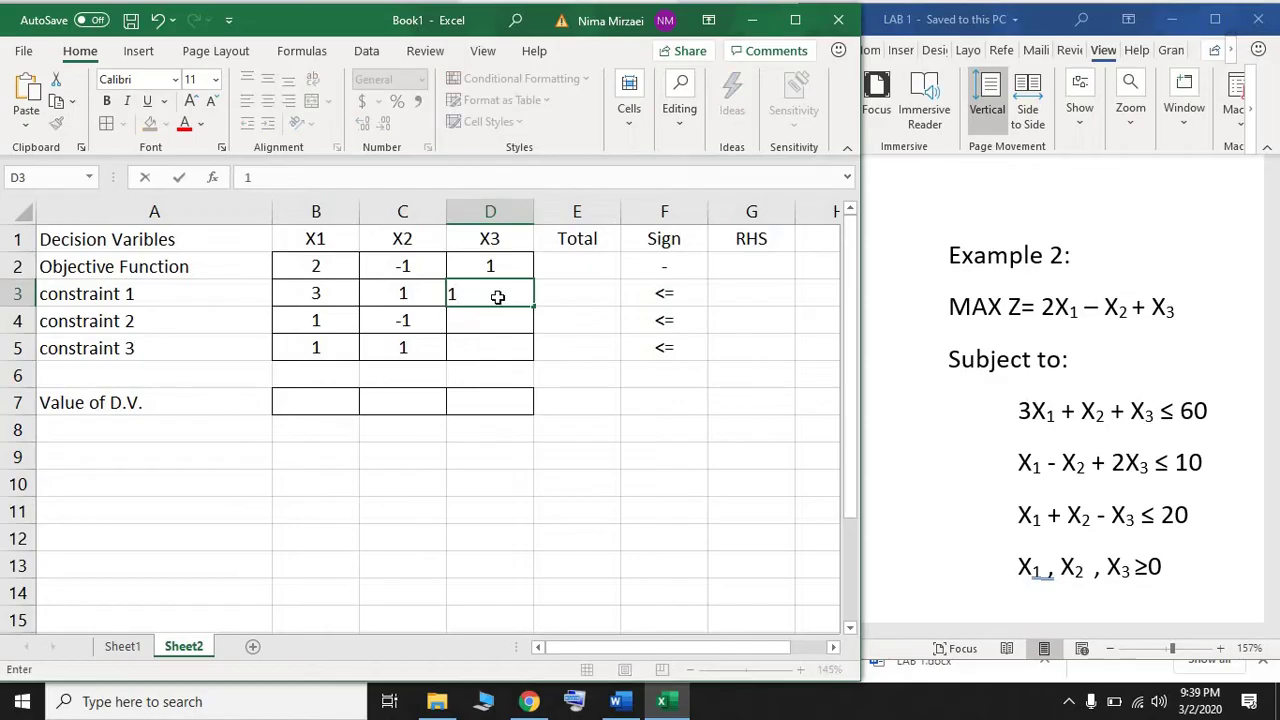
key(Return)
text(2)
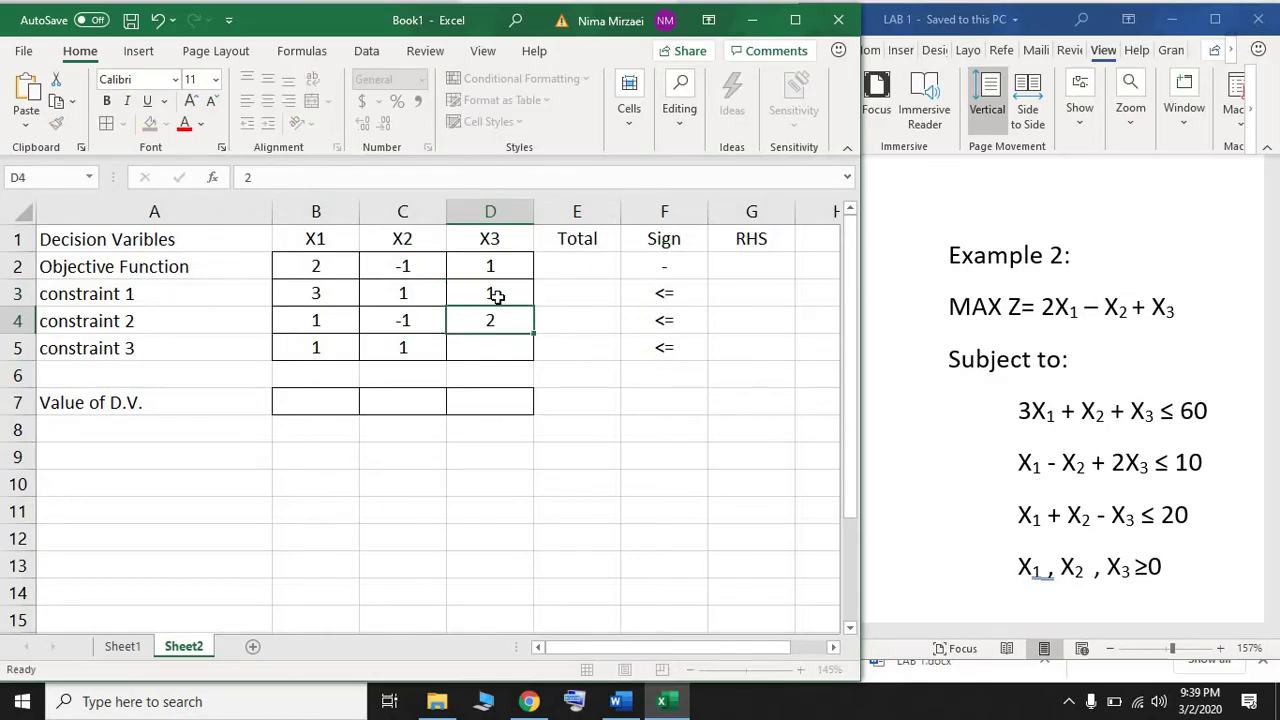
key(Return)
text(-1)
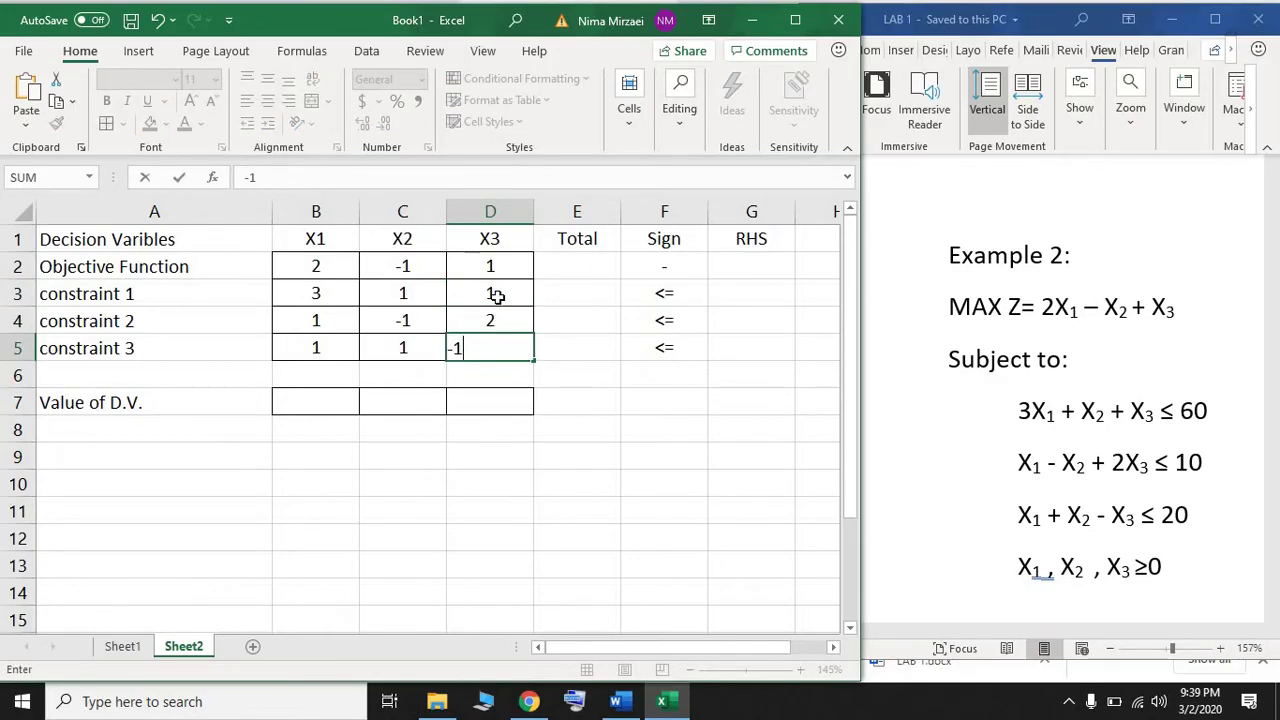
key(Return)
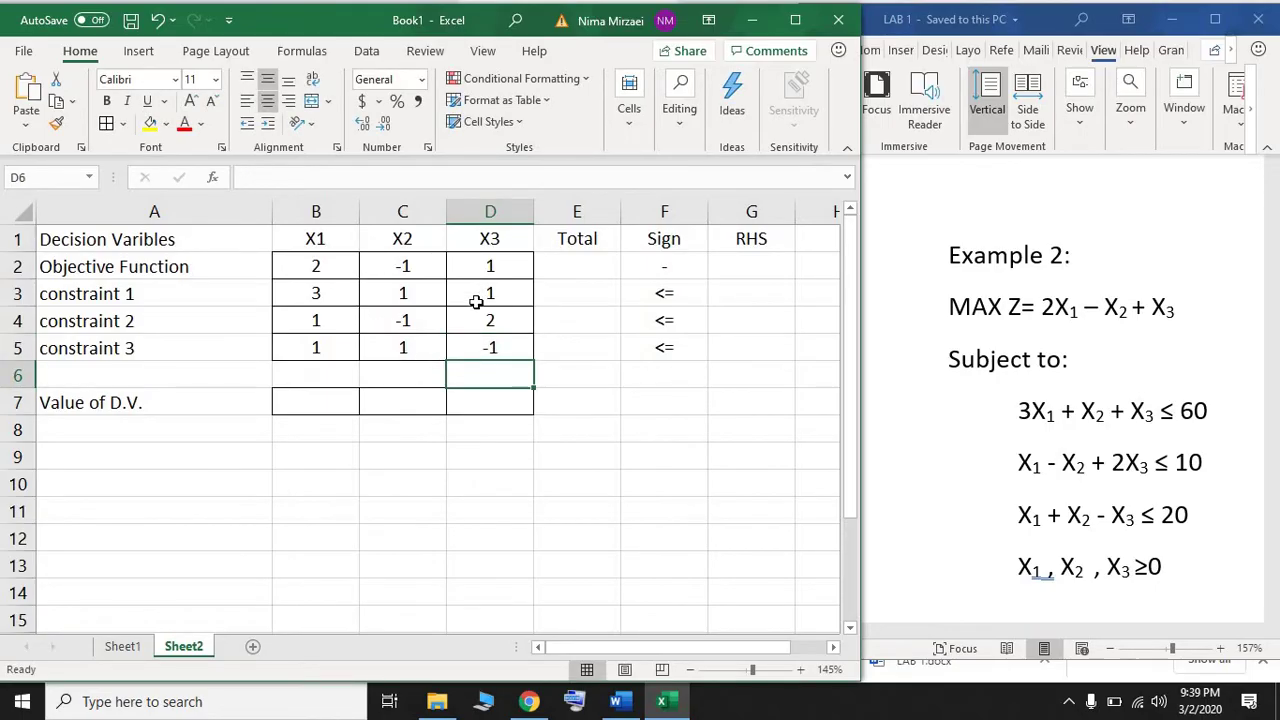
- Enter the RHS values 60, 10 and 20 for constraints 1 to 3 in cells G3, G4 and G5
click(747, 297)
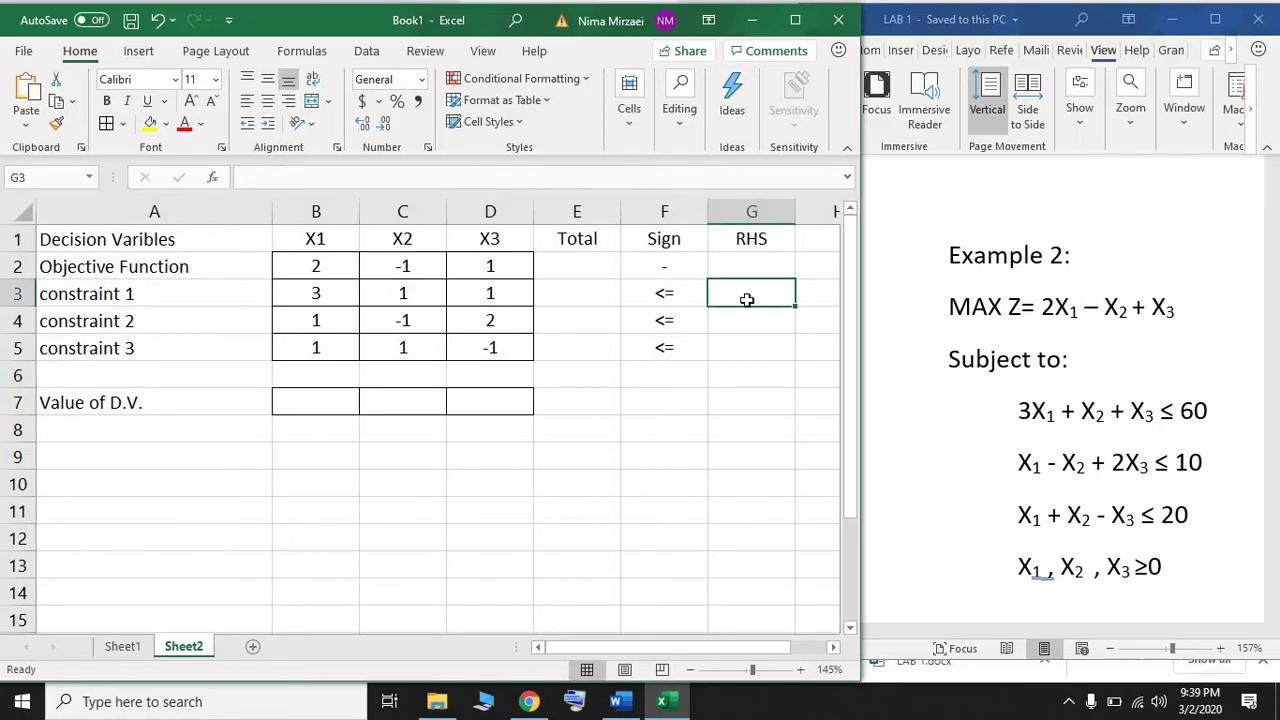
text(60)
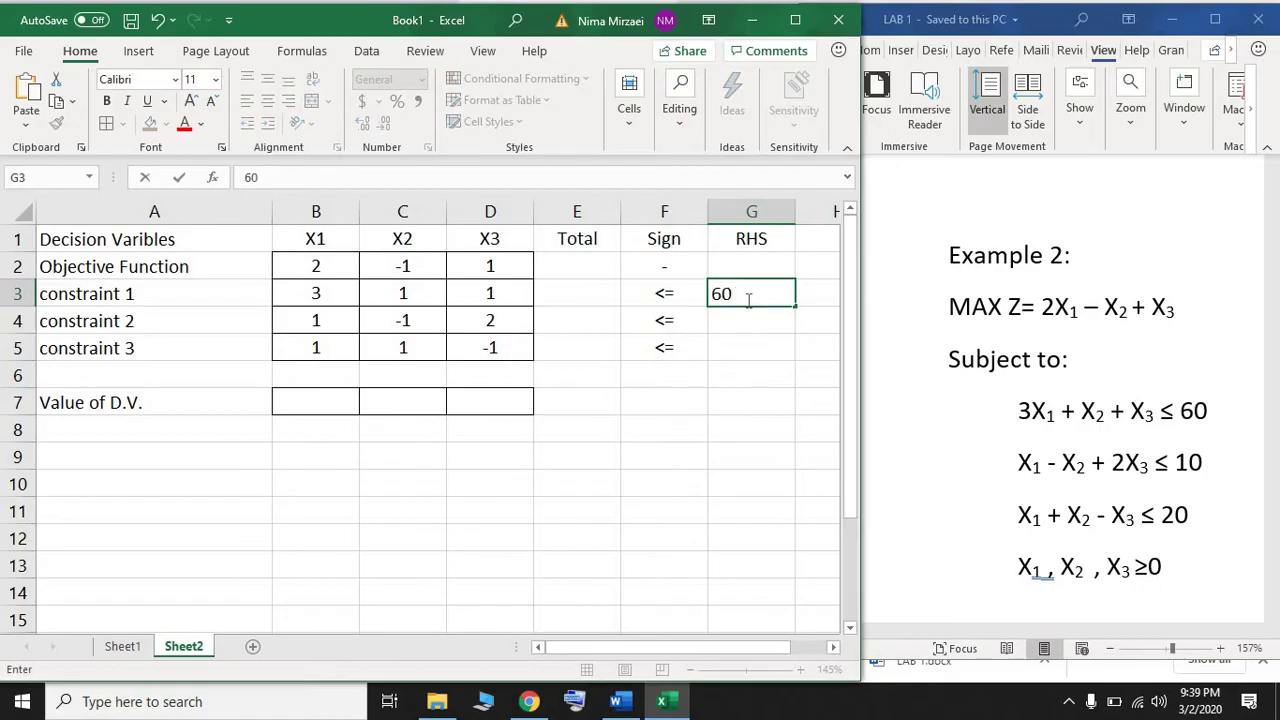
key(Return)
text(10)
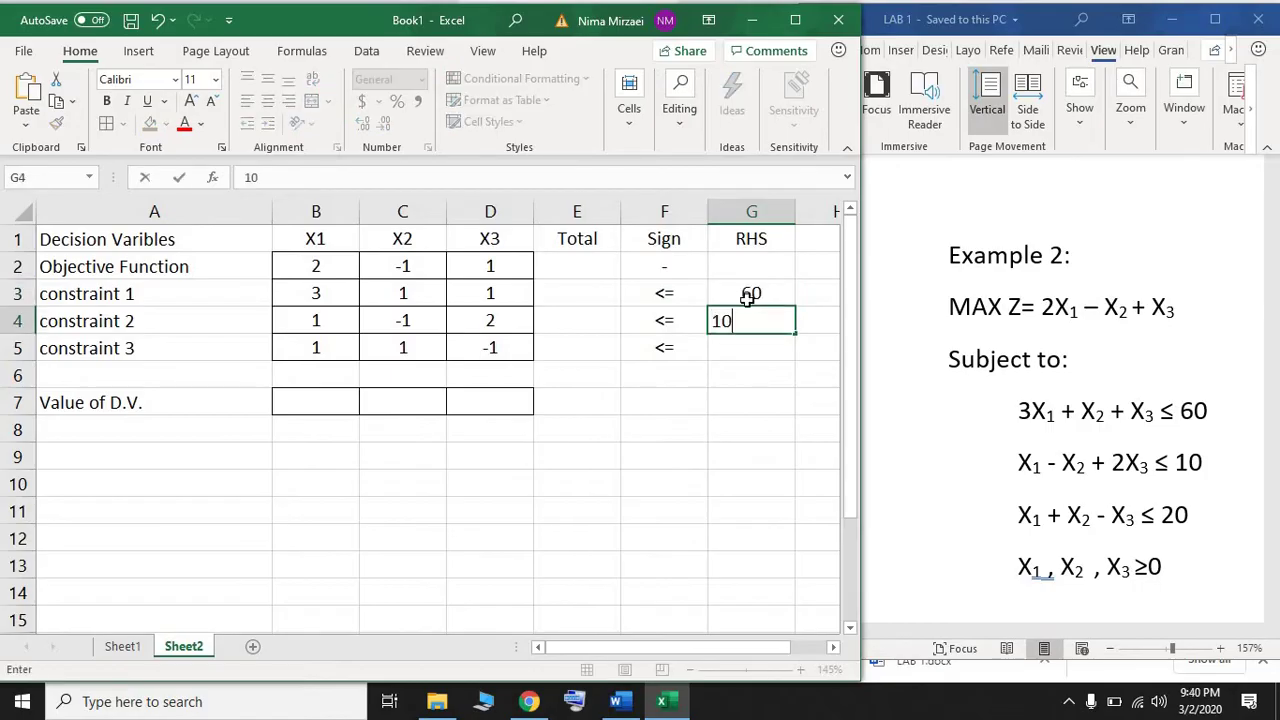
key(Return)
text(20)
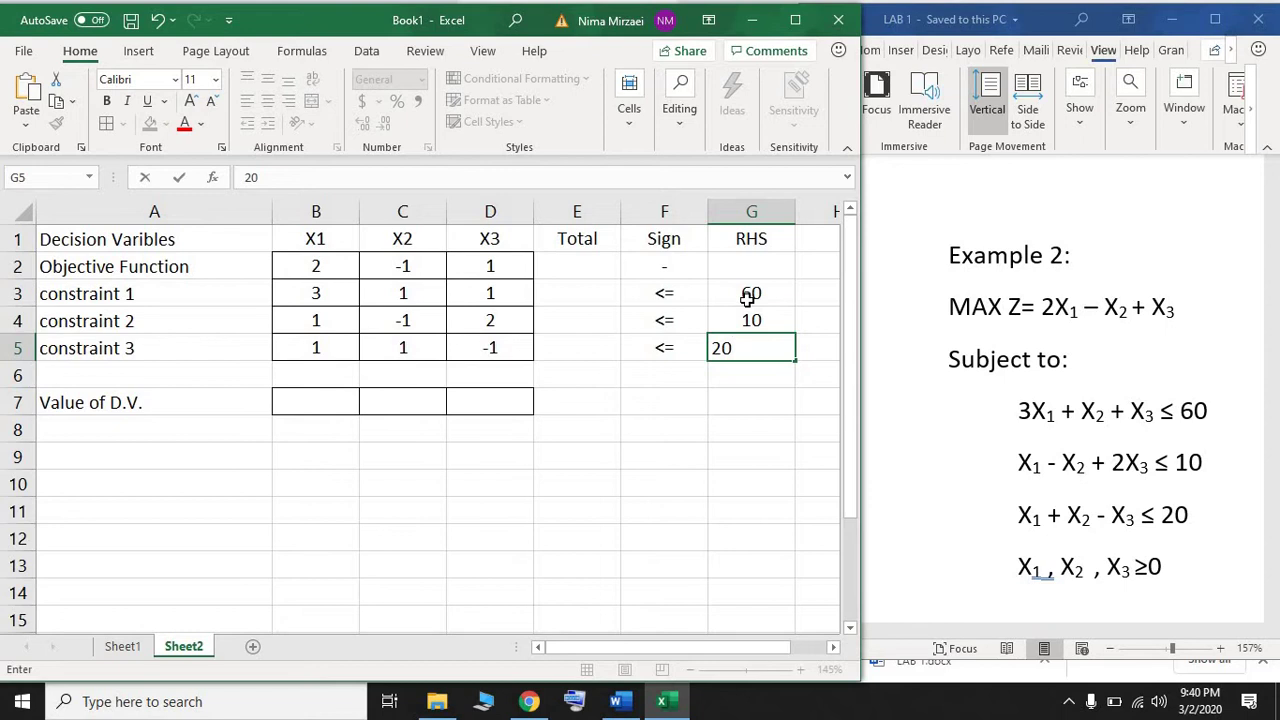
key(Return)
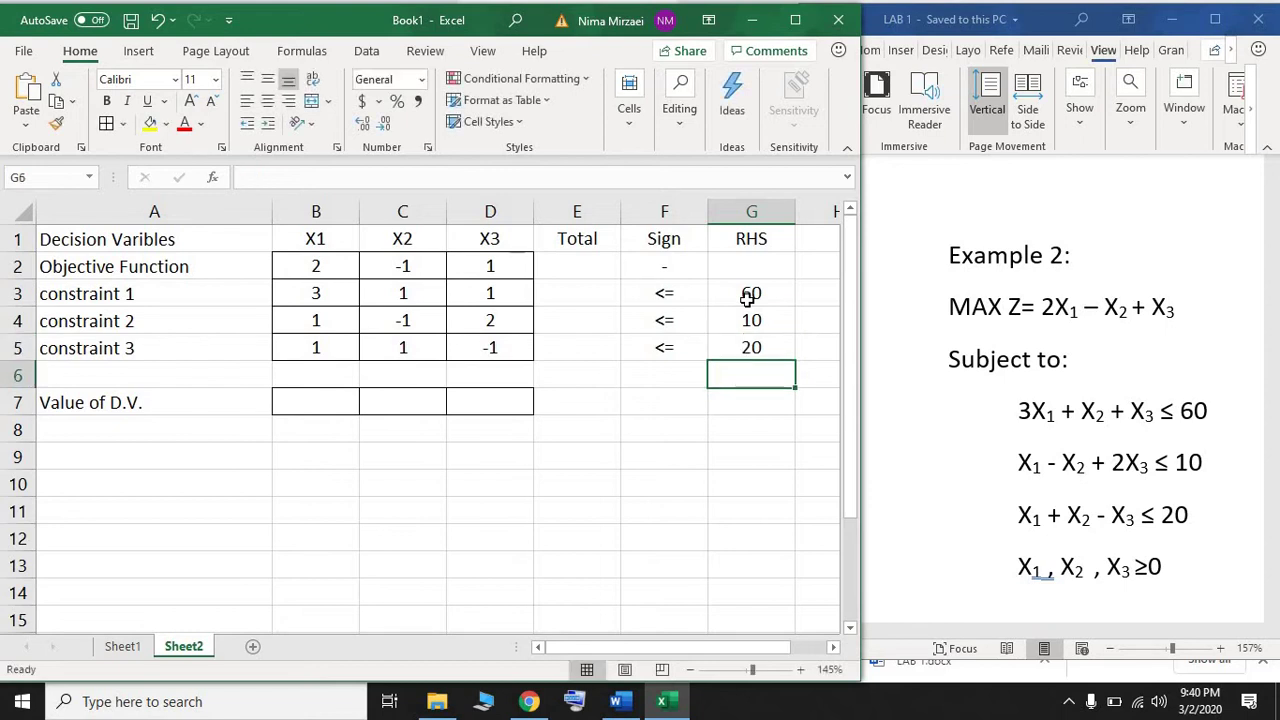
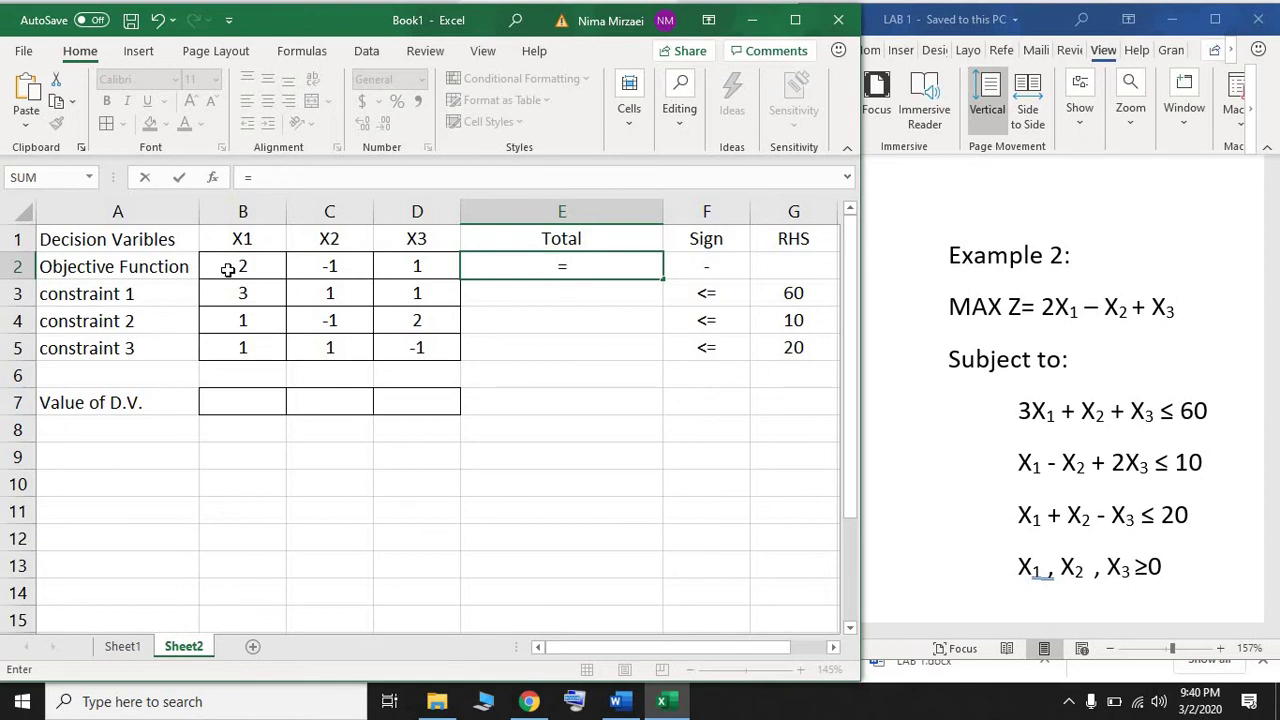
- Complete the Objective Function's Total formula in cell E2 as =B2*B7+C2*C7+D2*D7
click(228, 269)
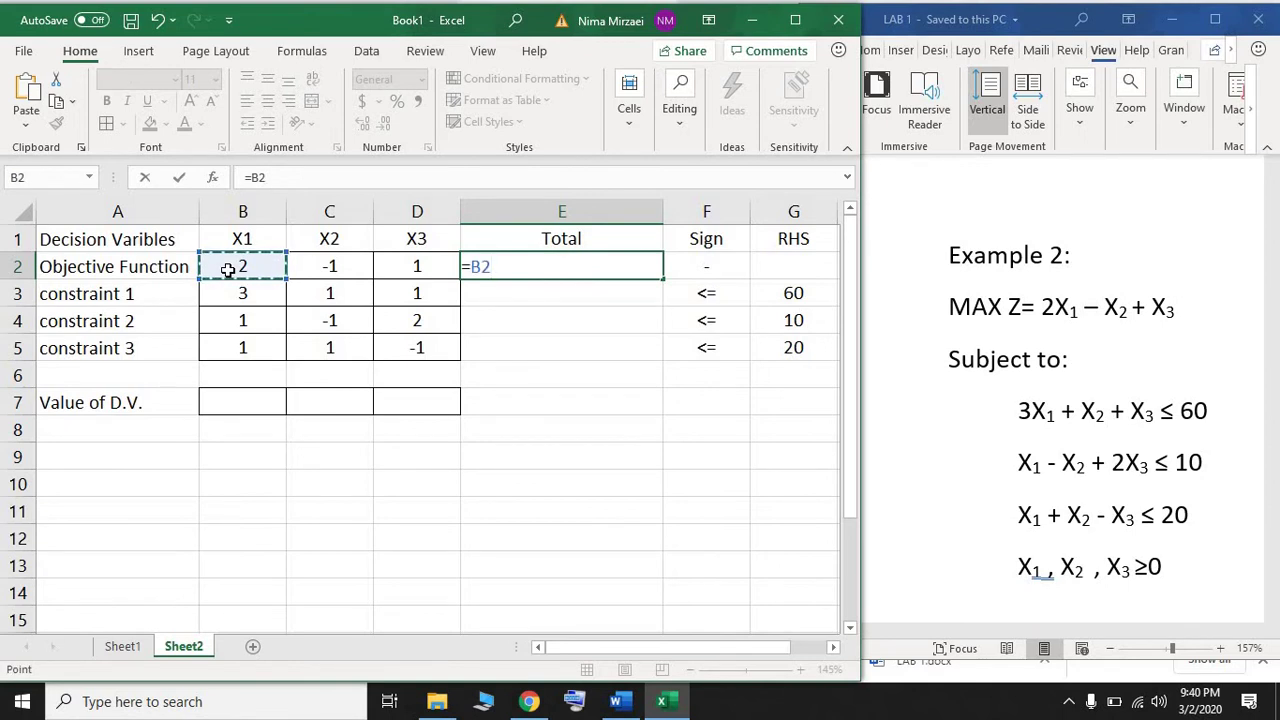
text(*)
click(264, 399)
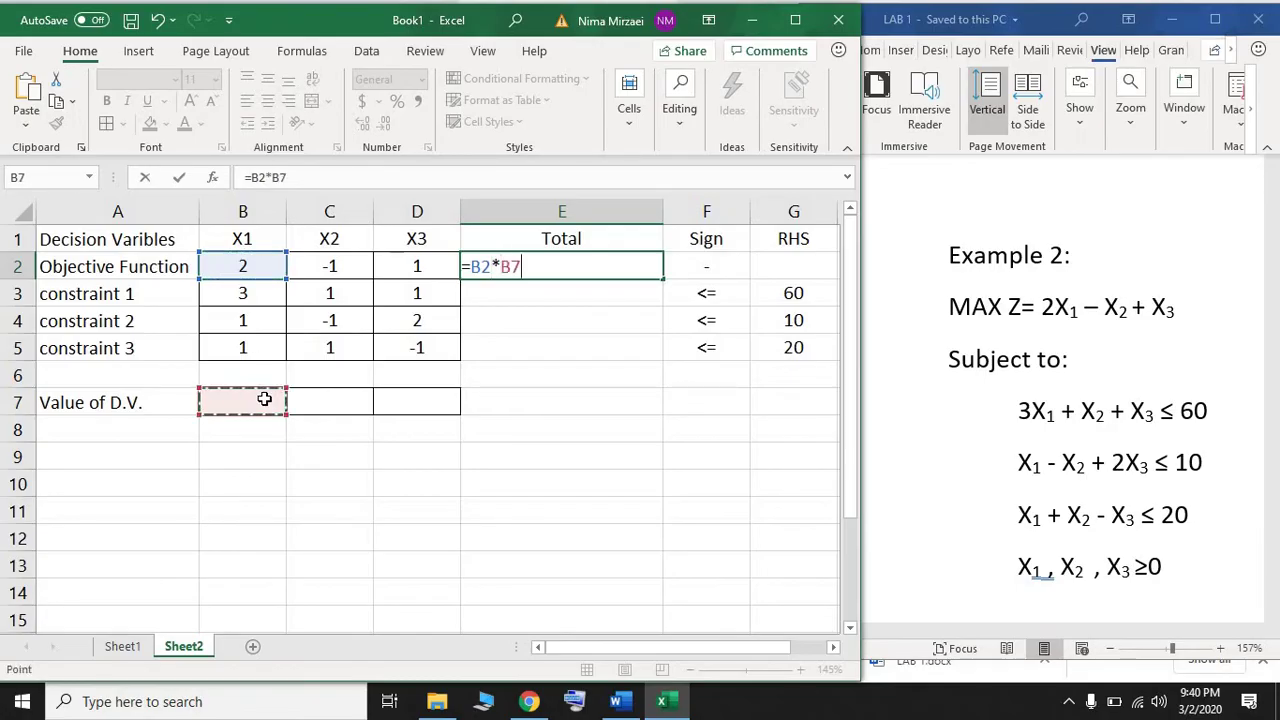
text(+)
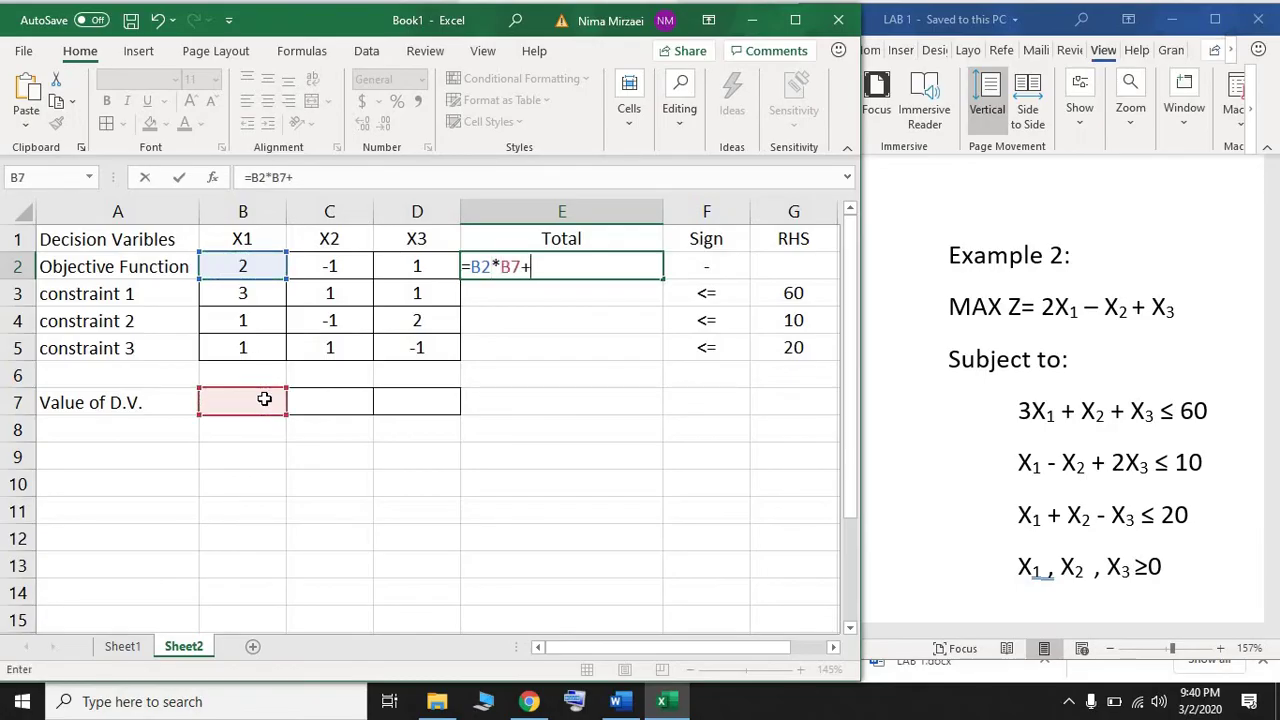
click(325, 268)
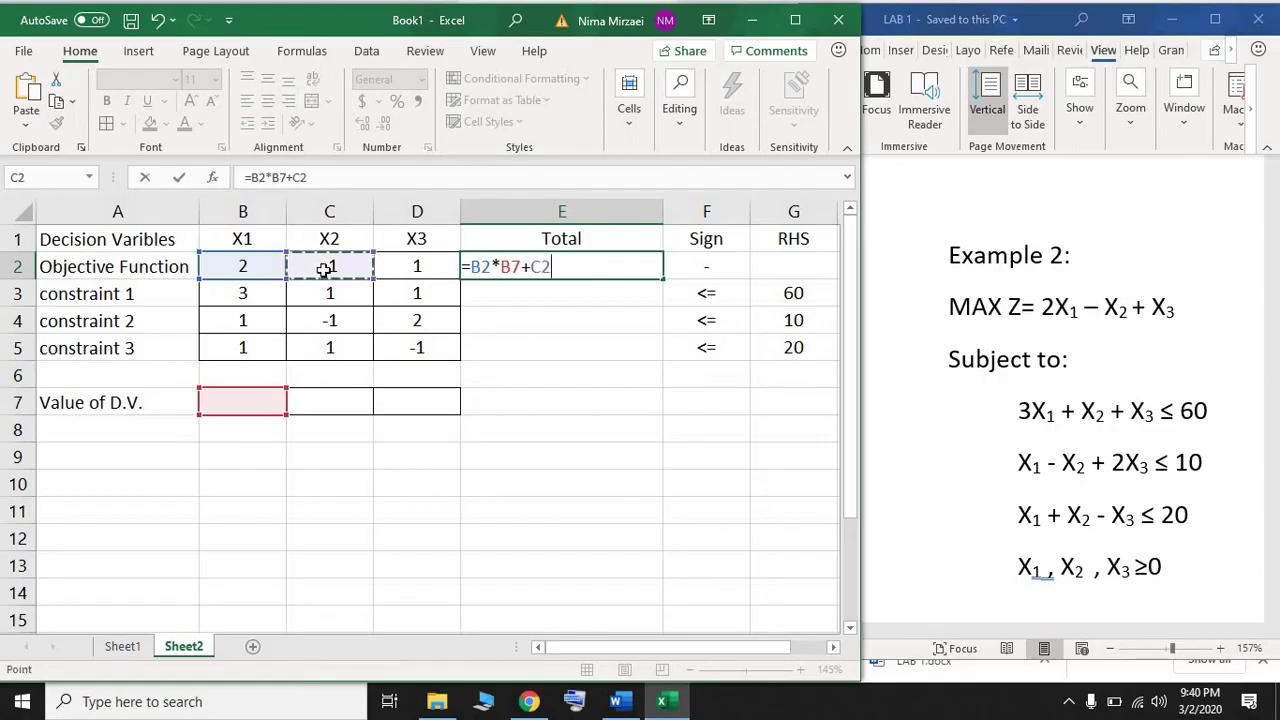
text(*)
click(352, 400)
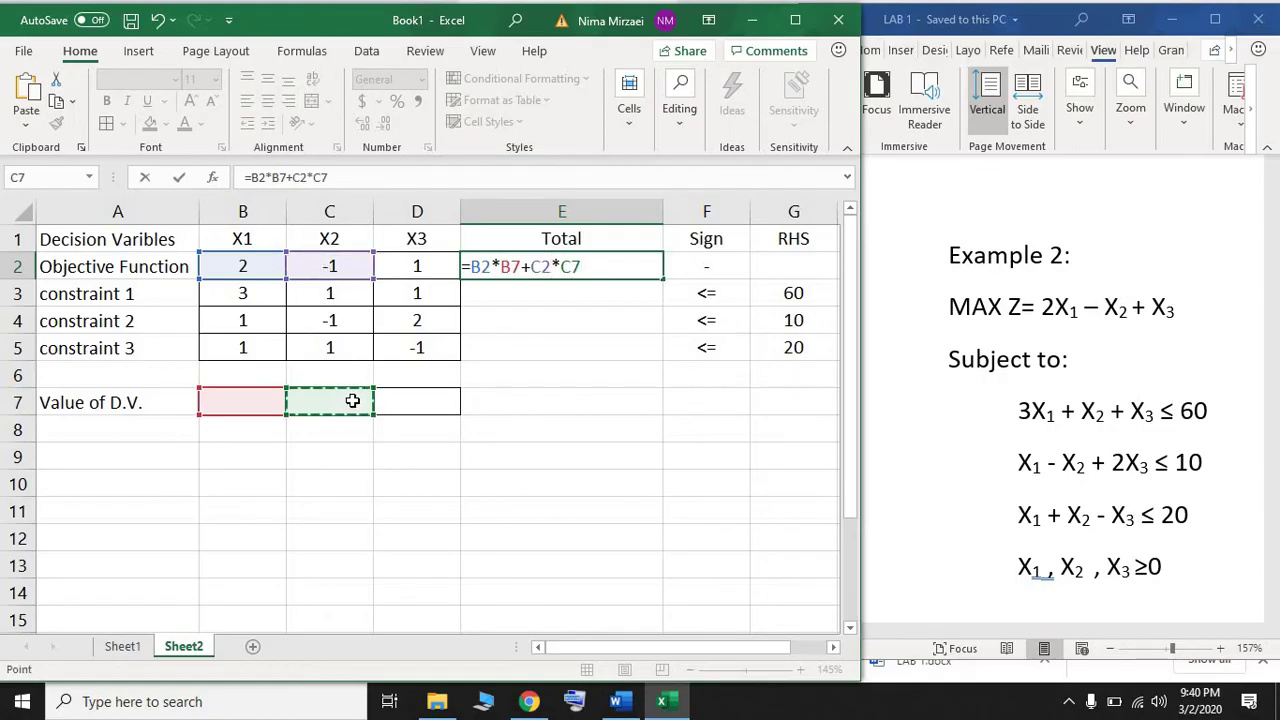
text(+)
click(401, 269)
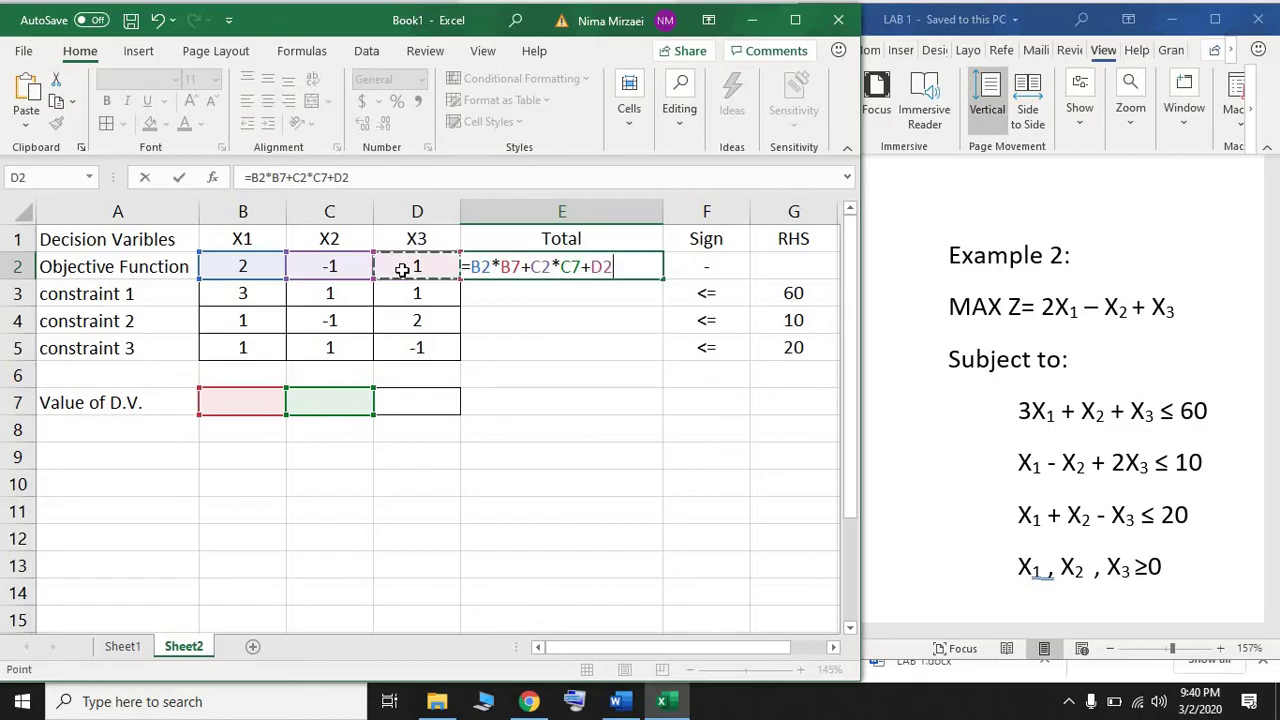
text(*)
click(440, 404)
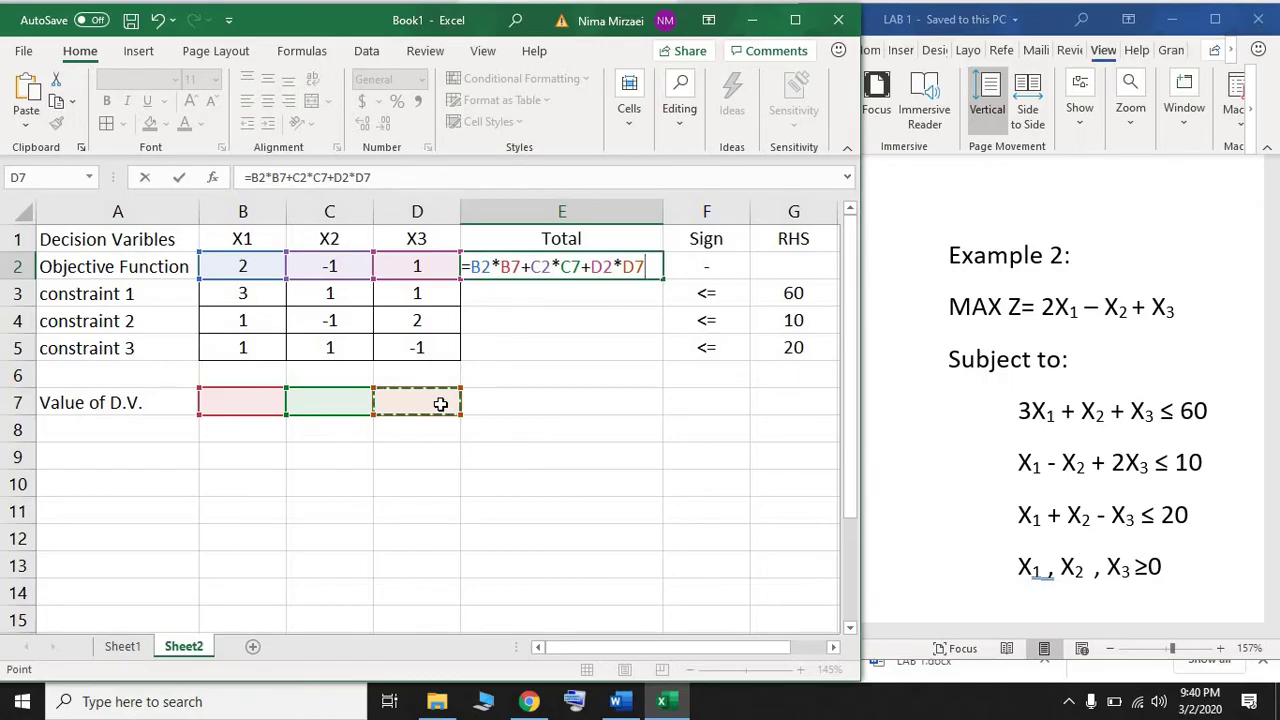
key(Return)
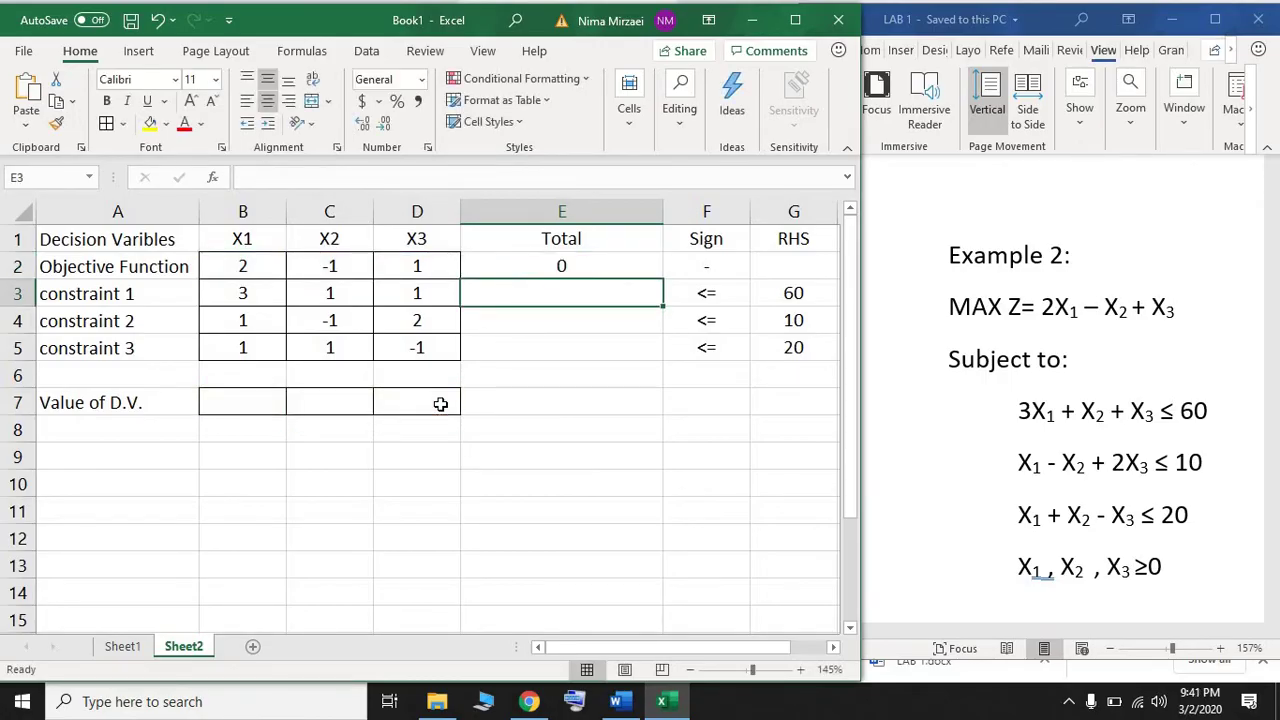
- Enter constraint 1's Total formula in cell E3 as =B3*B7+C3*C7+D3*D7
text(=)
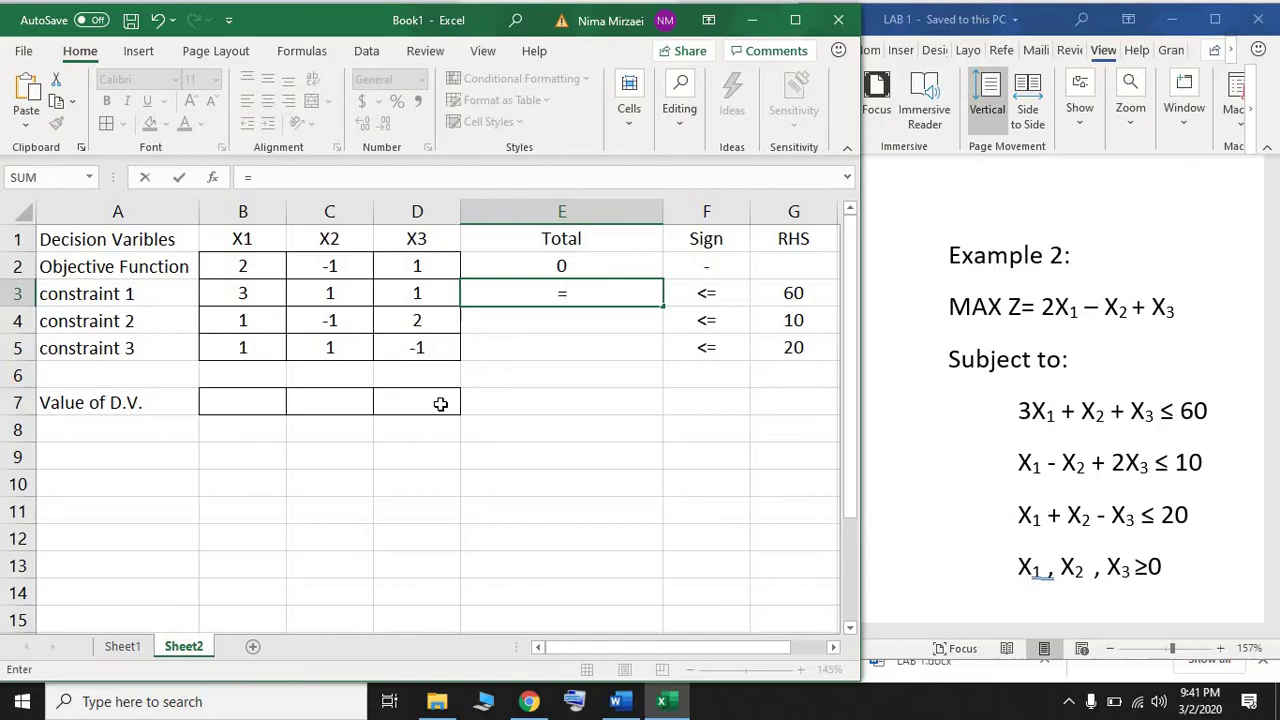
click(257, 293)
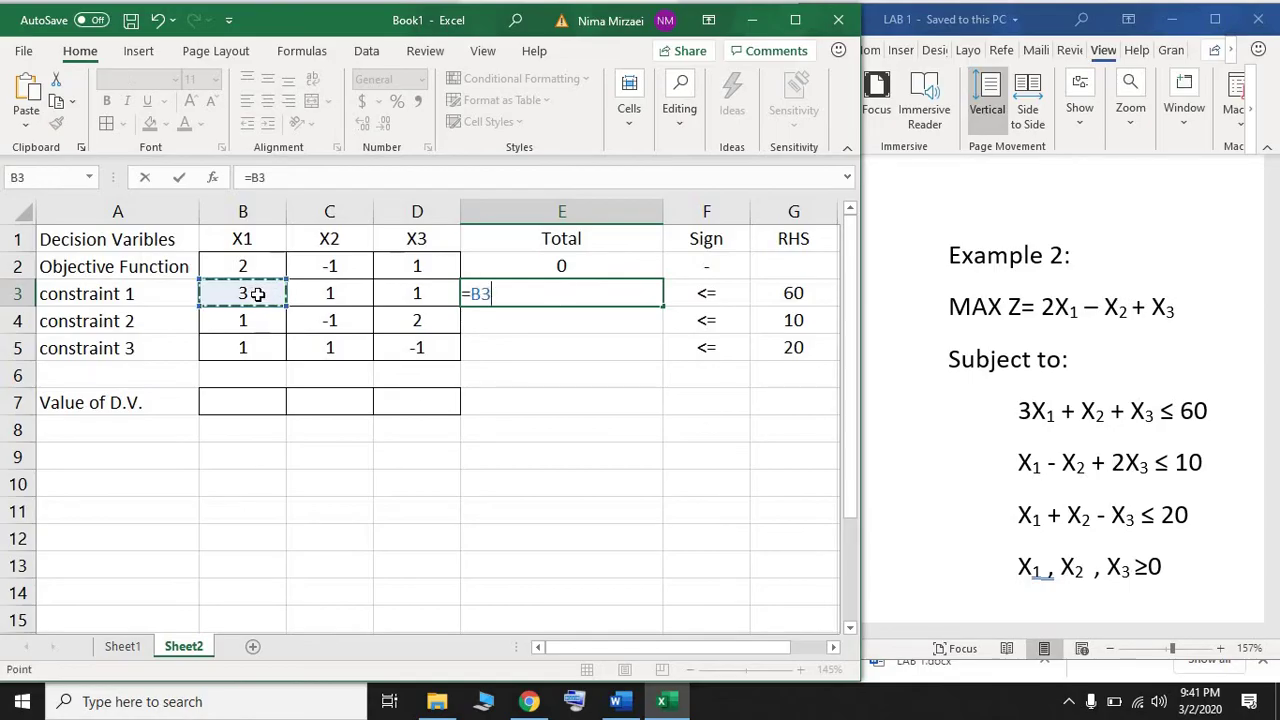
text(*)
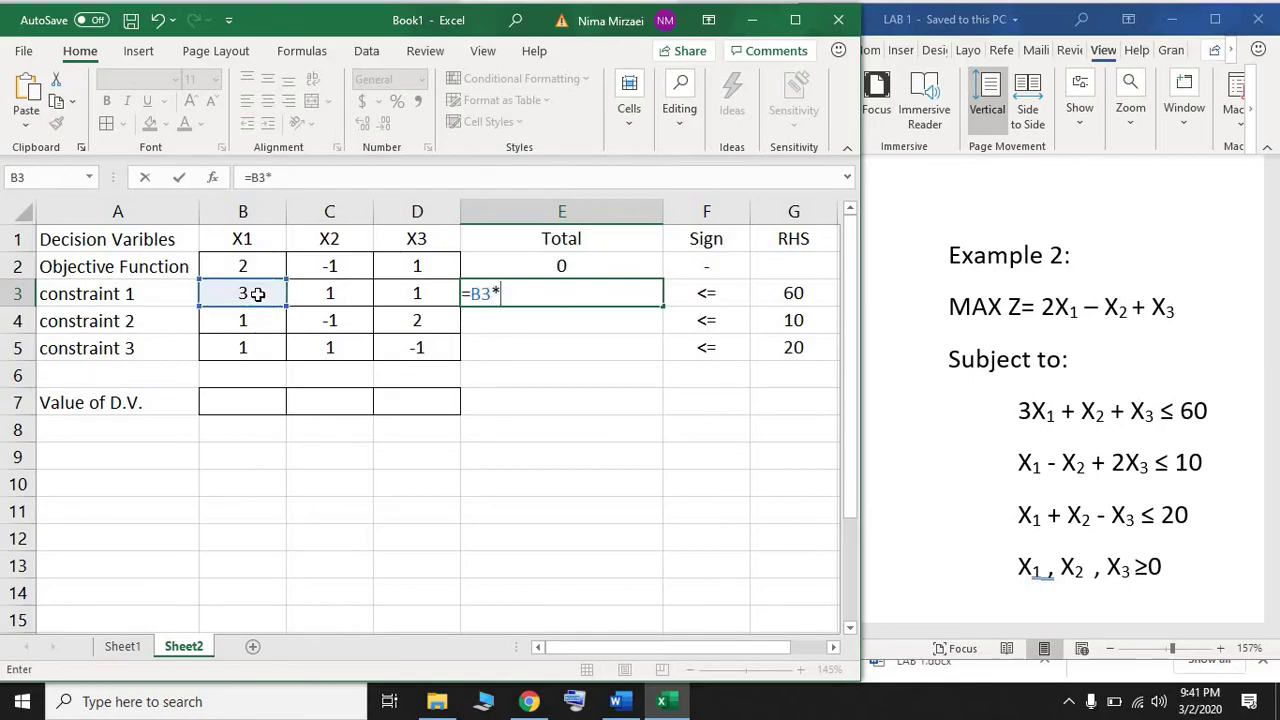
click(263, 402)
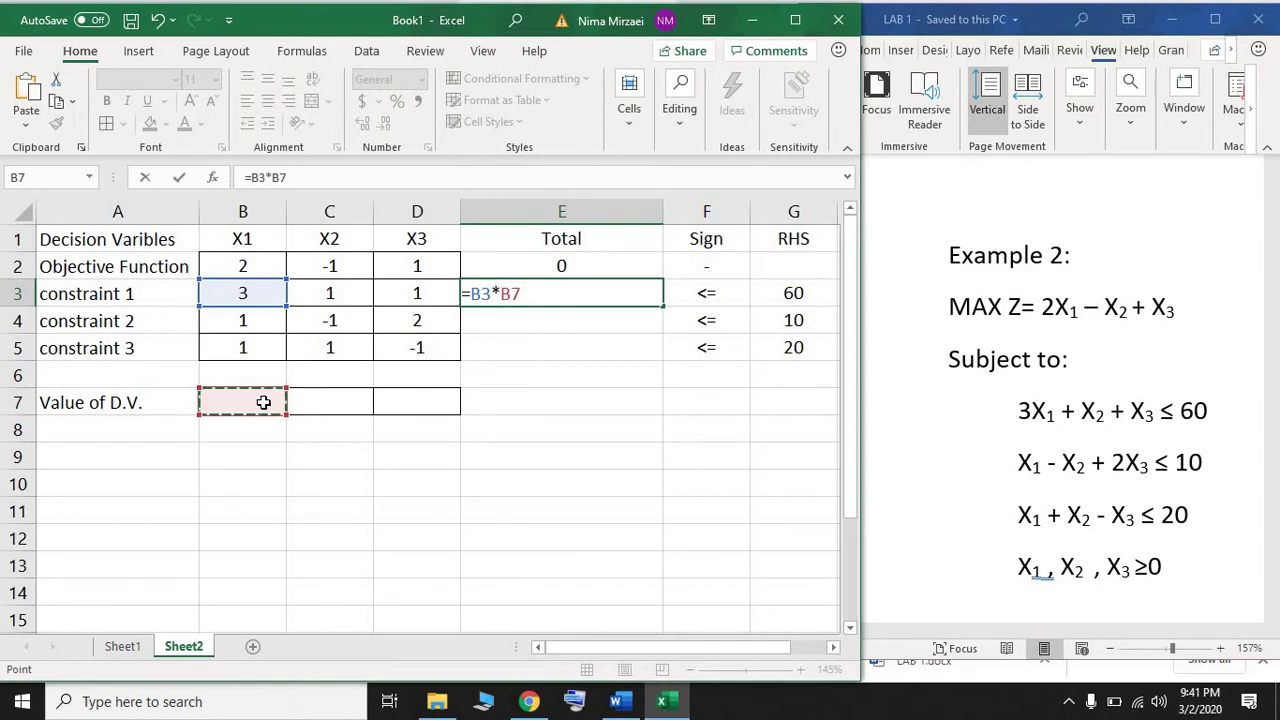
text(+)
click(325, 290)
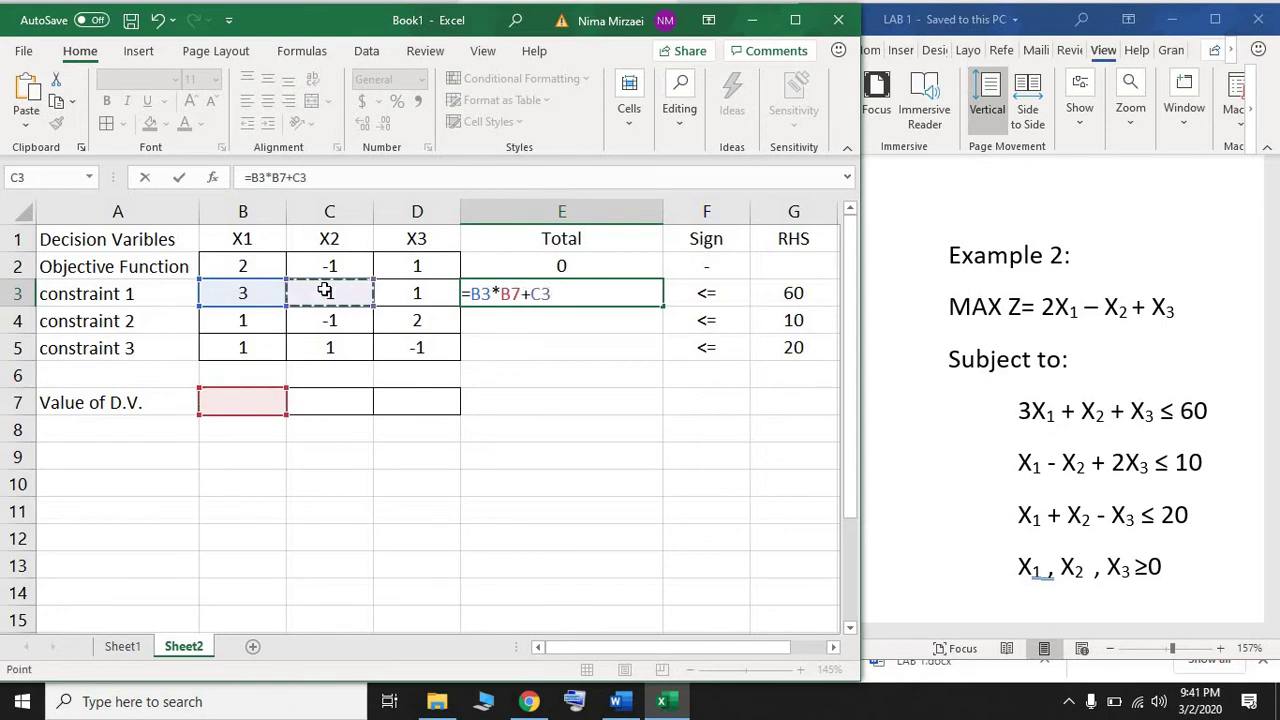
text(*)
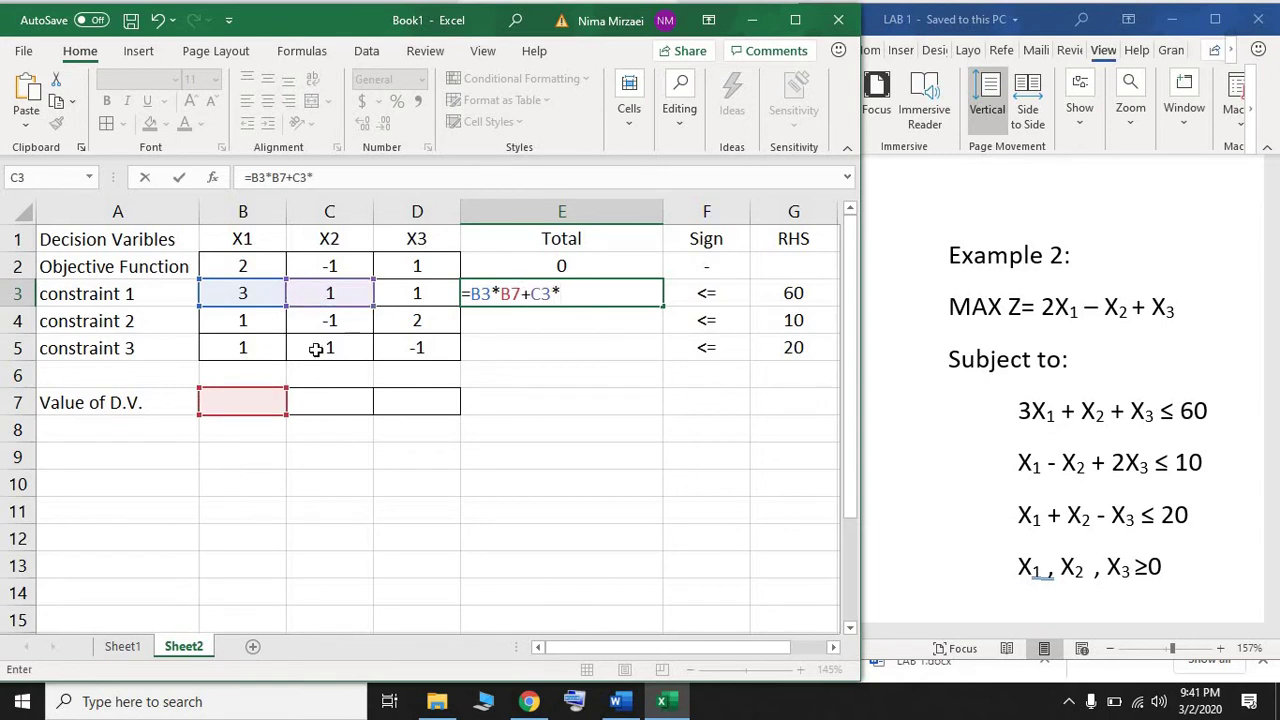
click(343, 403)
text(+)
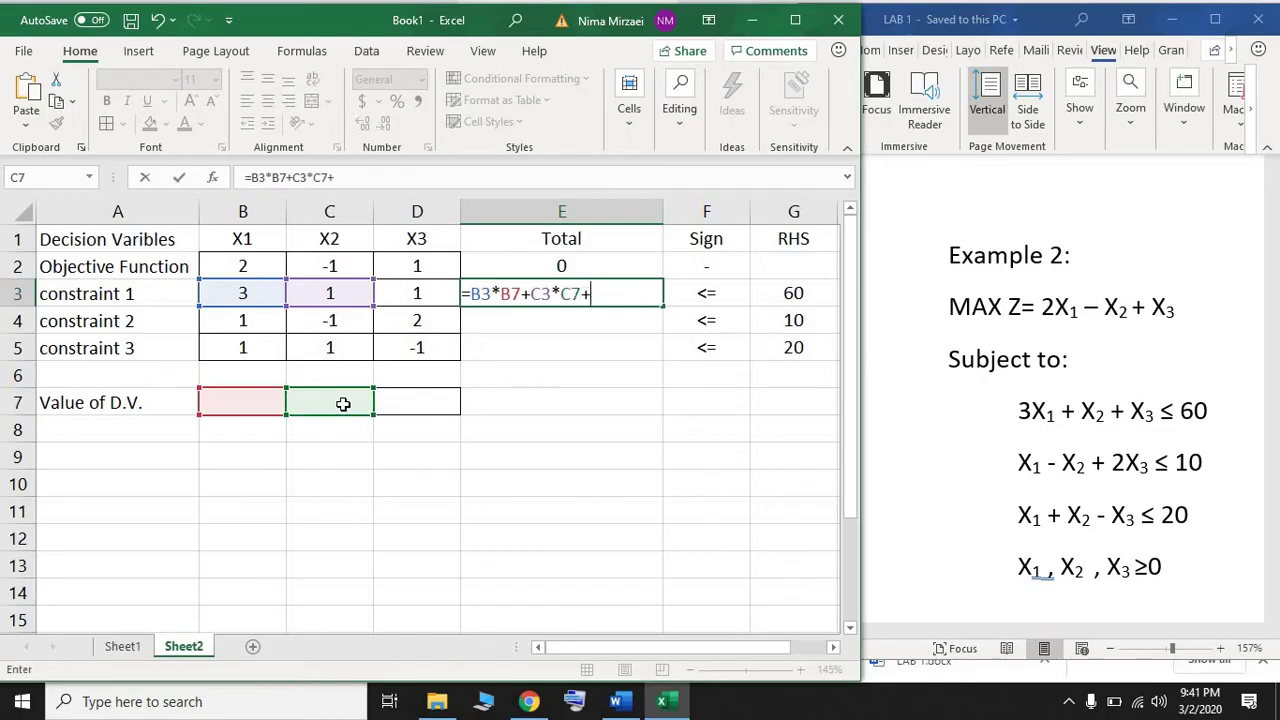
click(407, 295)
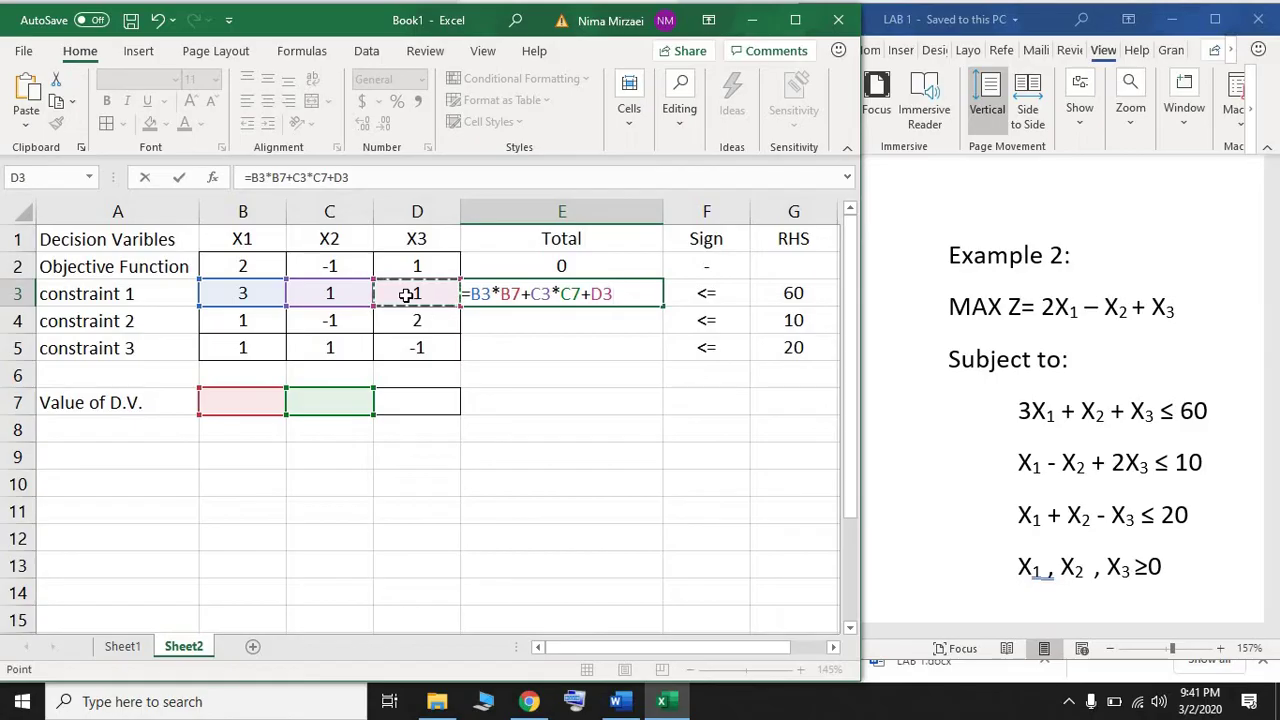
text(*)
click(423, 406)
key(Return)
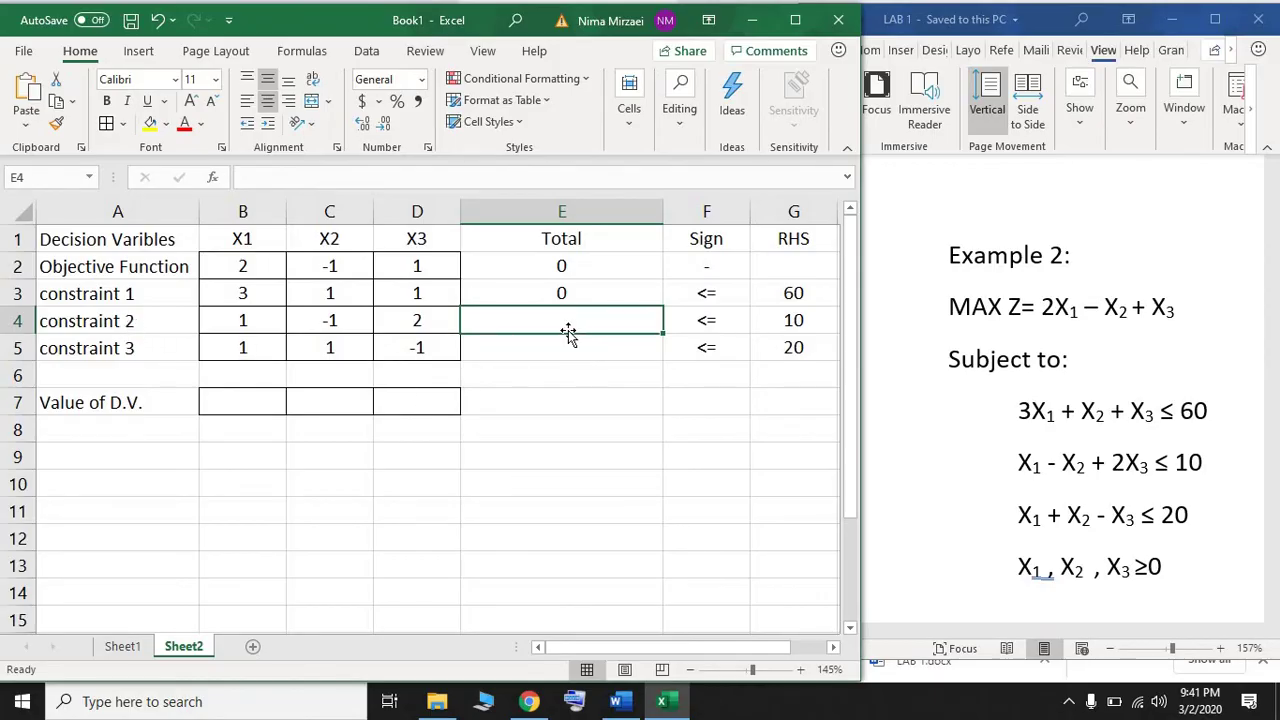
- Enter constraint 2's Total formula in cell E4 as =B4*B7+C4*C7+D4*D7
text(=)
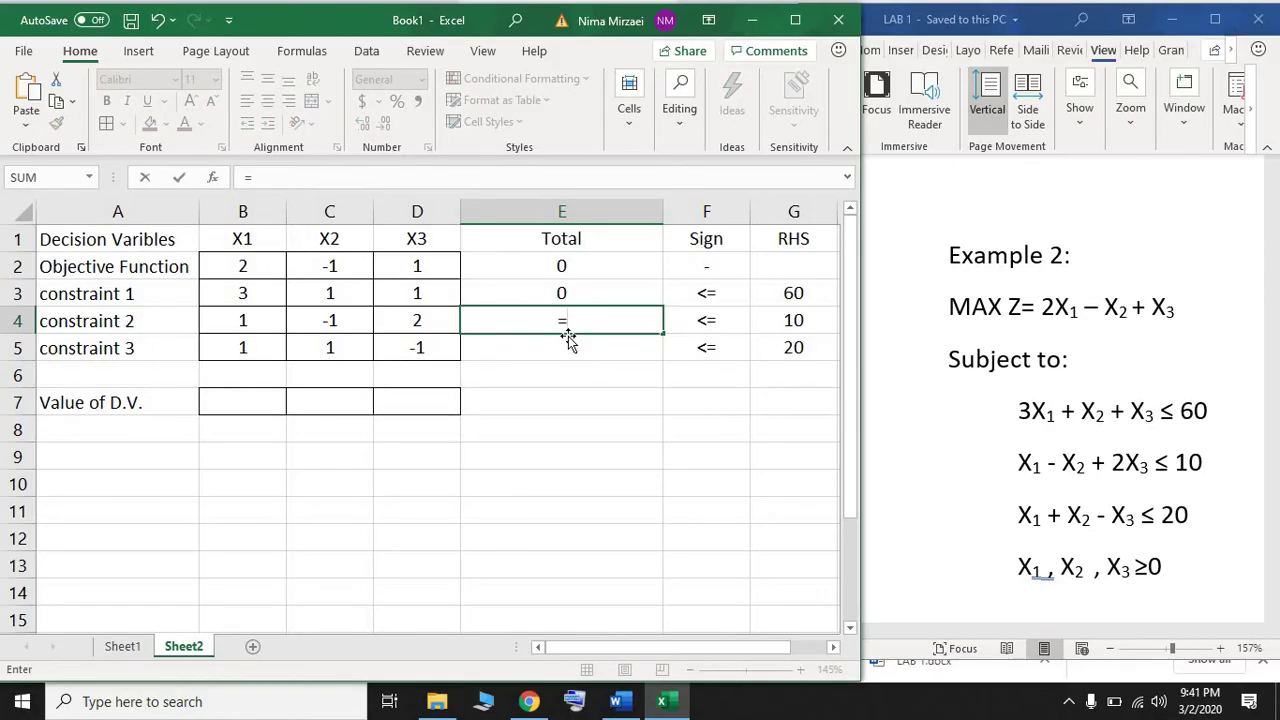
click(258, 320)
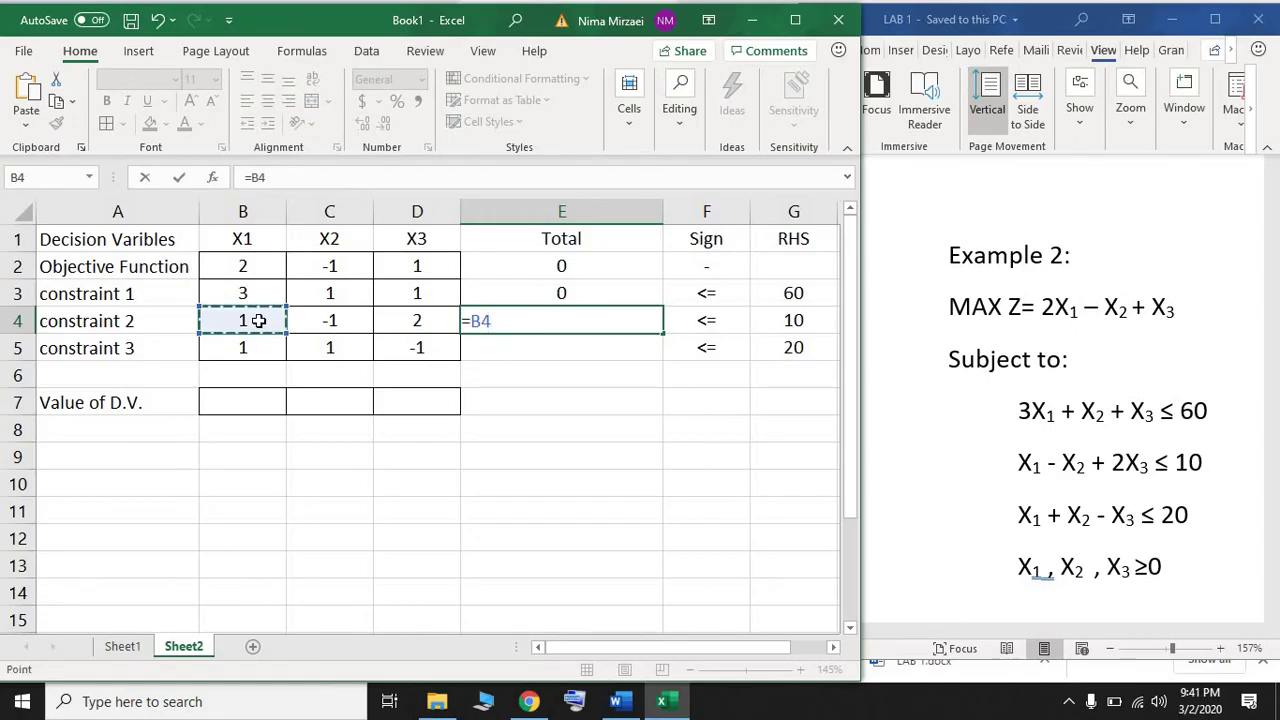
text(*)
click(271, 400)
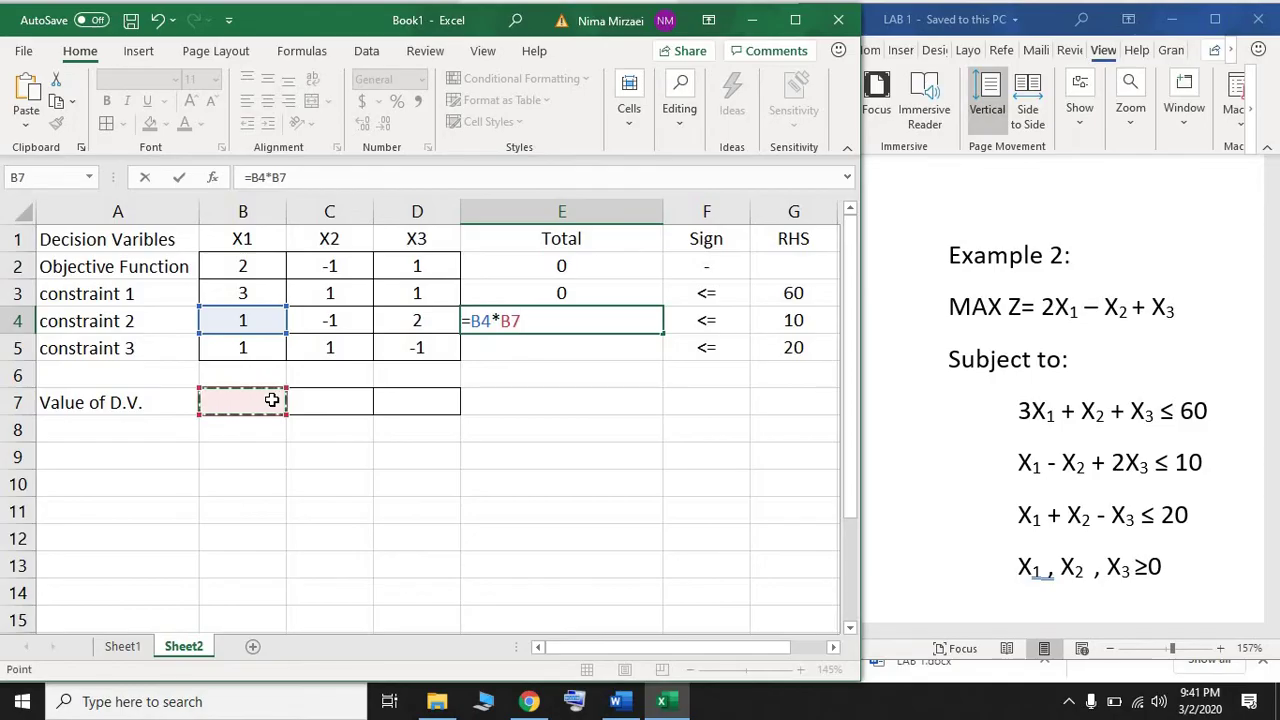
text(+)
click(339, 326)
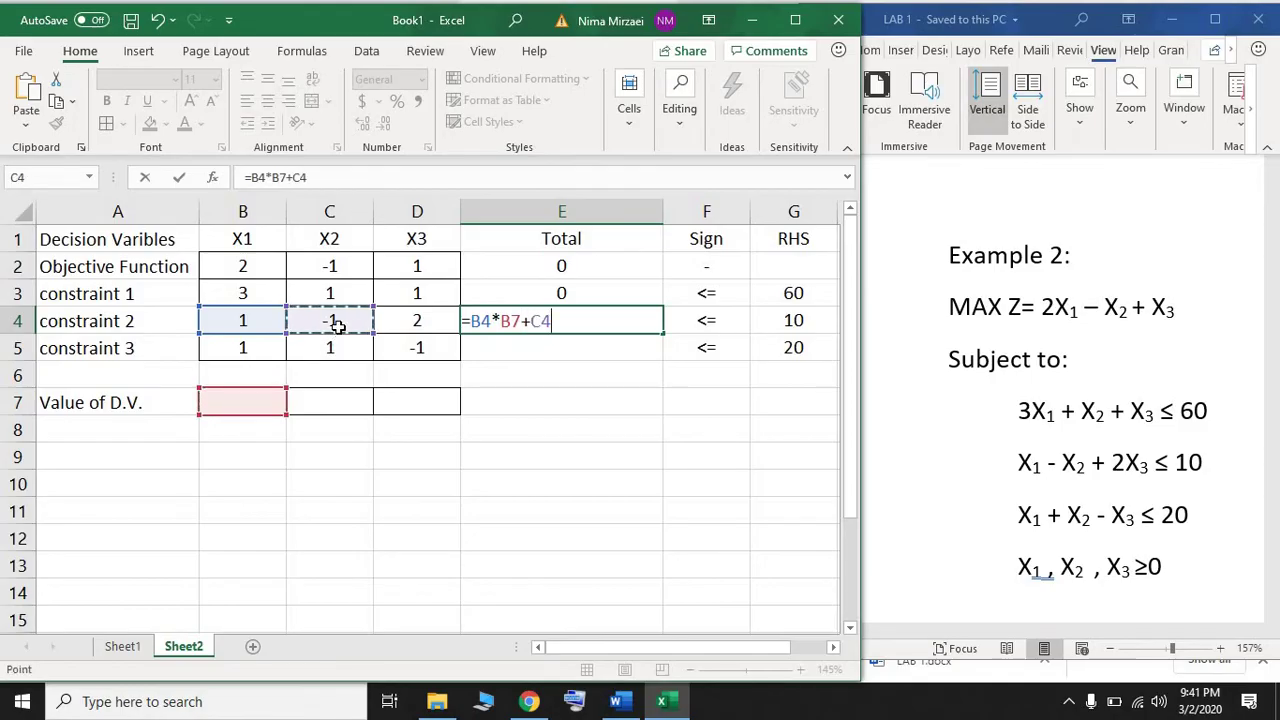
text(*)
click(343, 396)
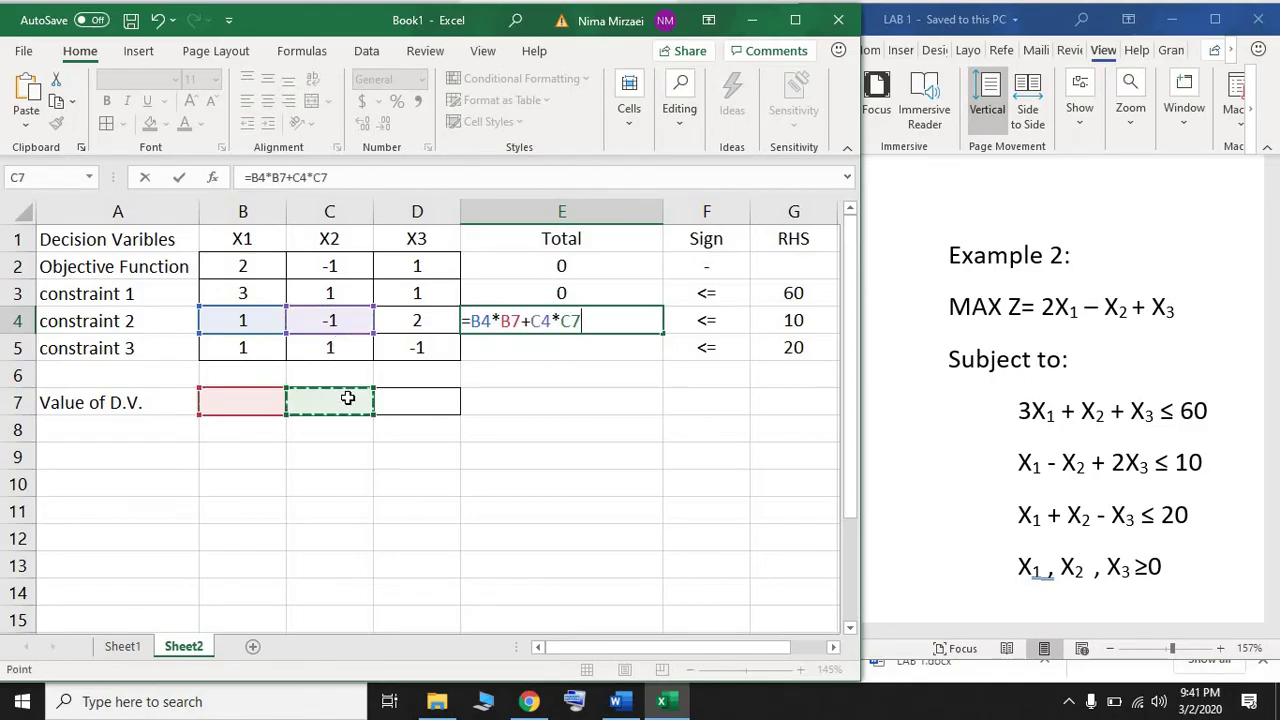
text(+)
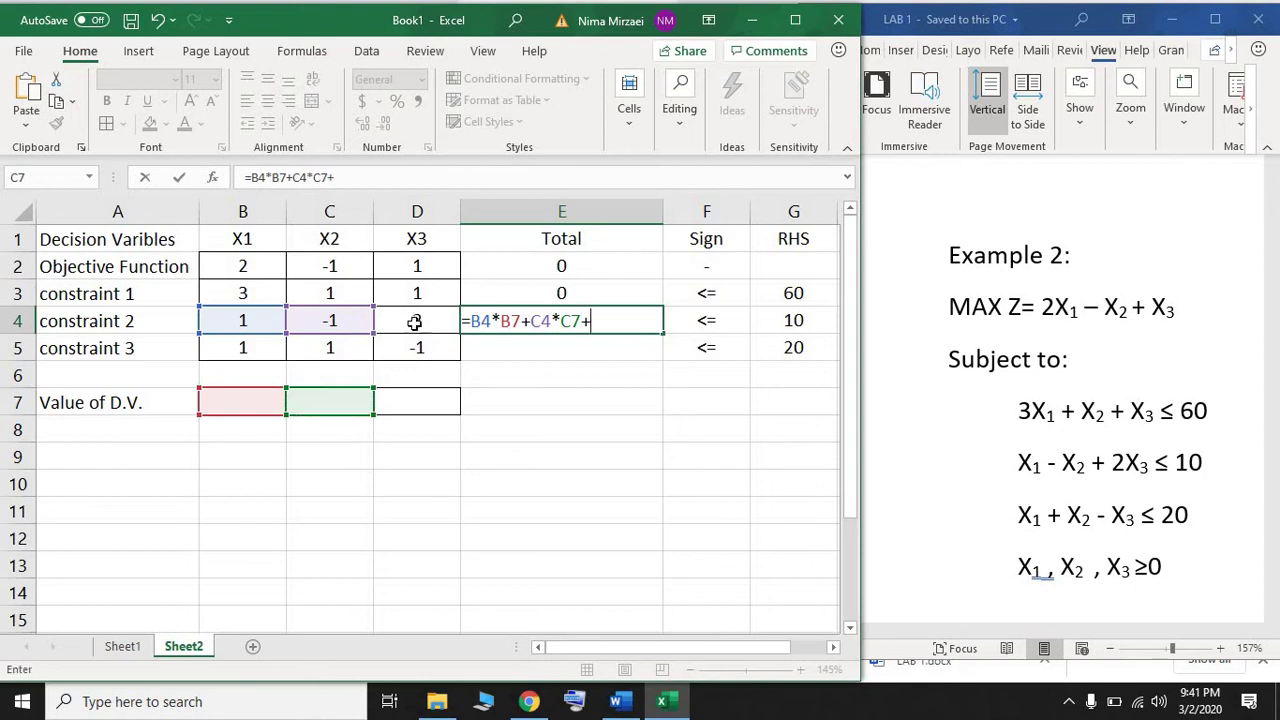
click(417, 321)
text(*)
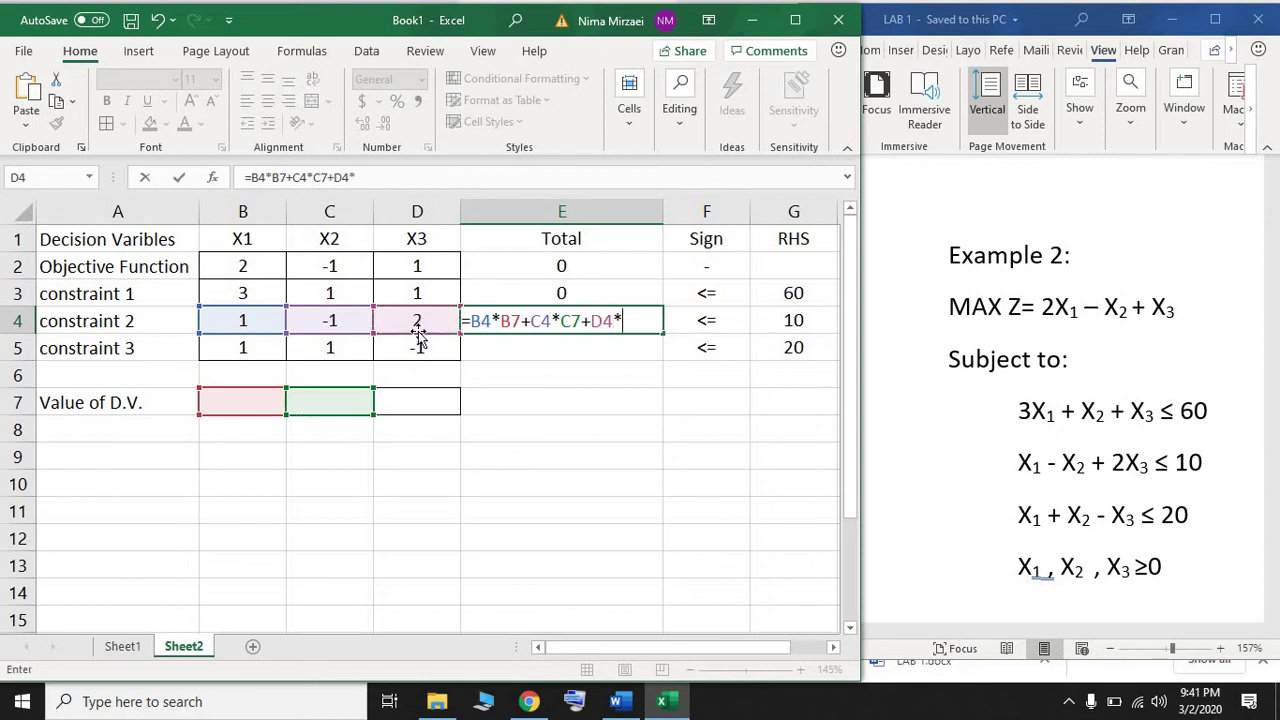
click(434, 401)
key(Return)
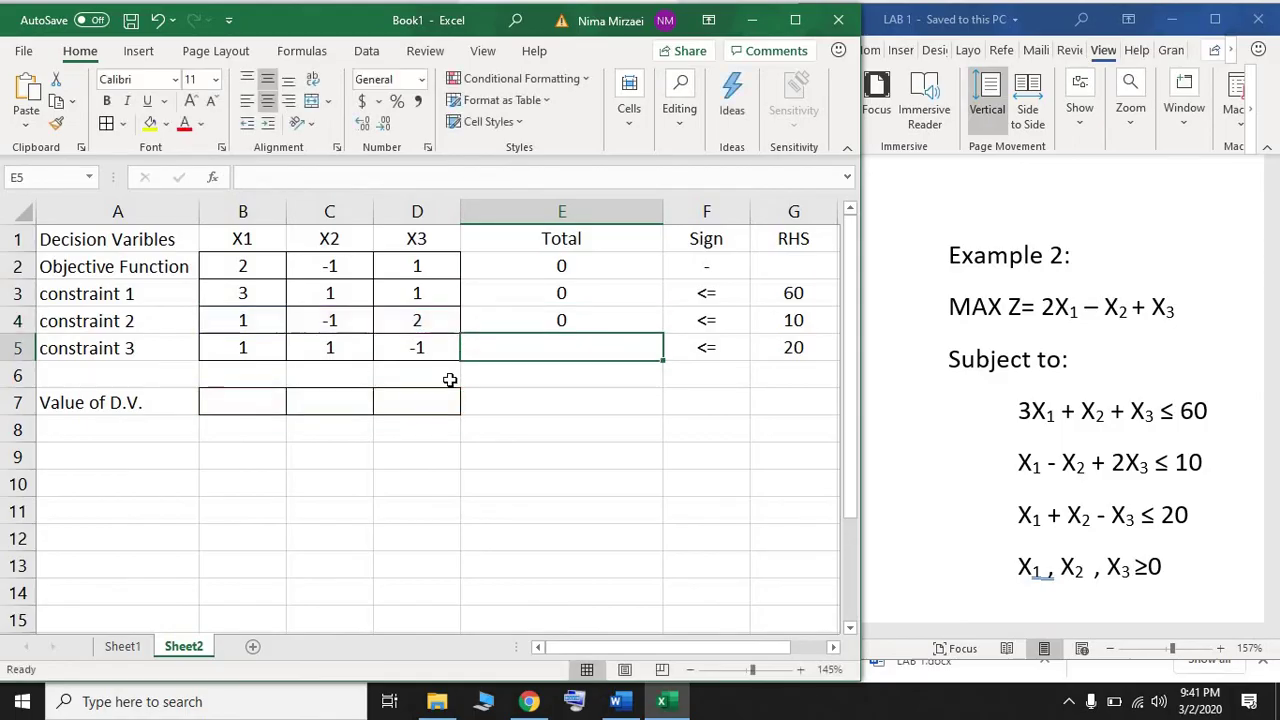
- Enter constraint 3's Total formula in cell E5 as =B5*B7+C5*C7+D5*D7
text(=)
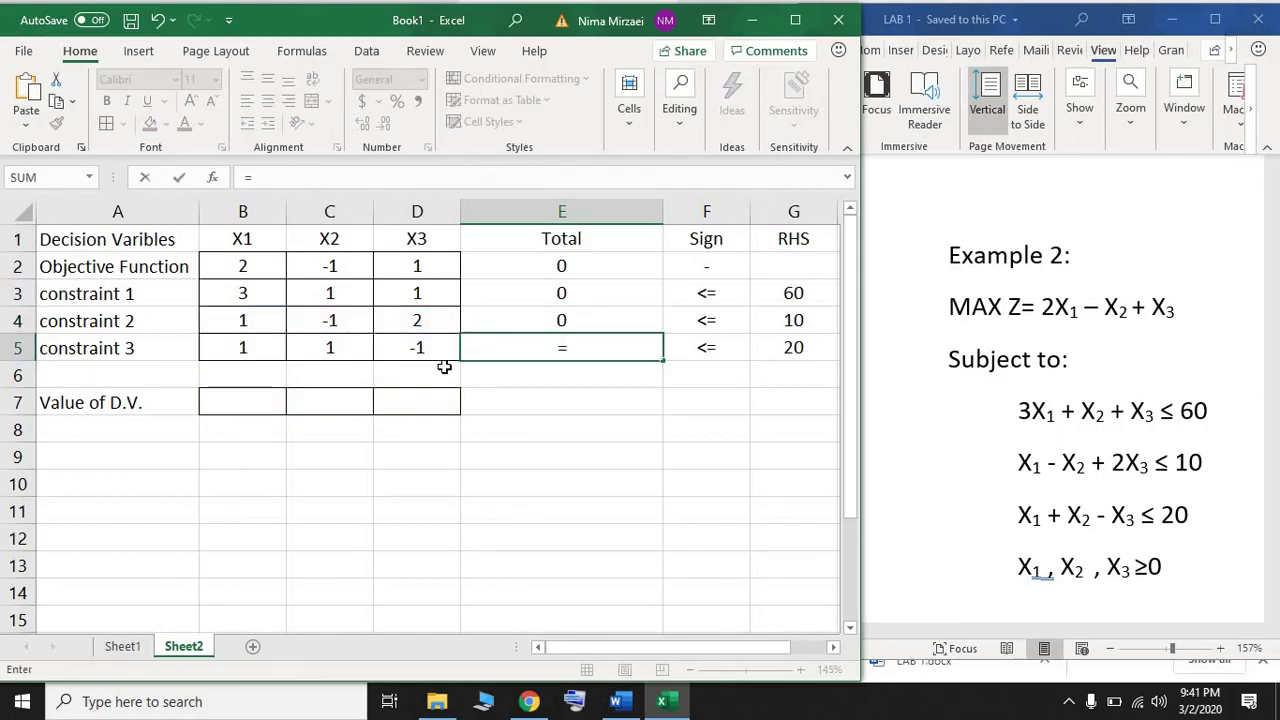
click(278, 344)
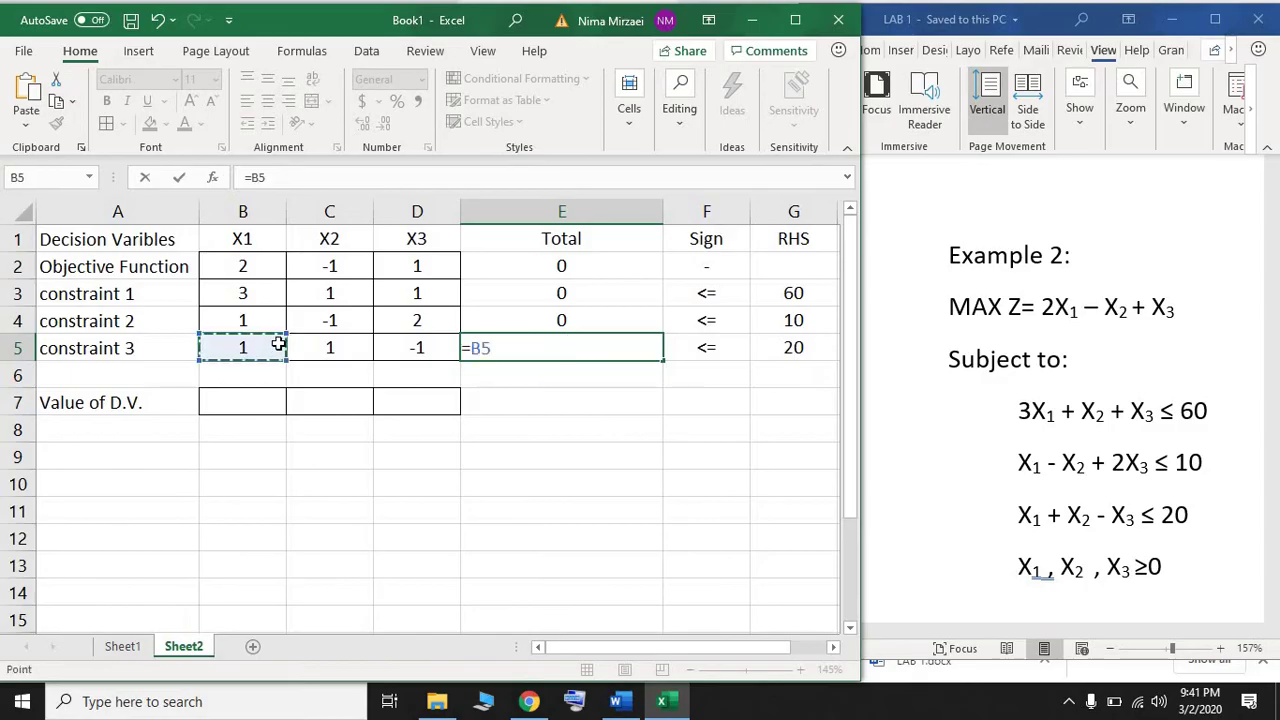
text(*)
click(237, 413)
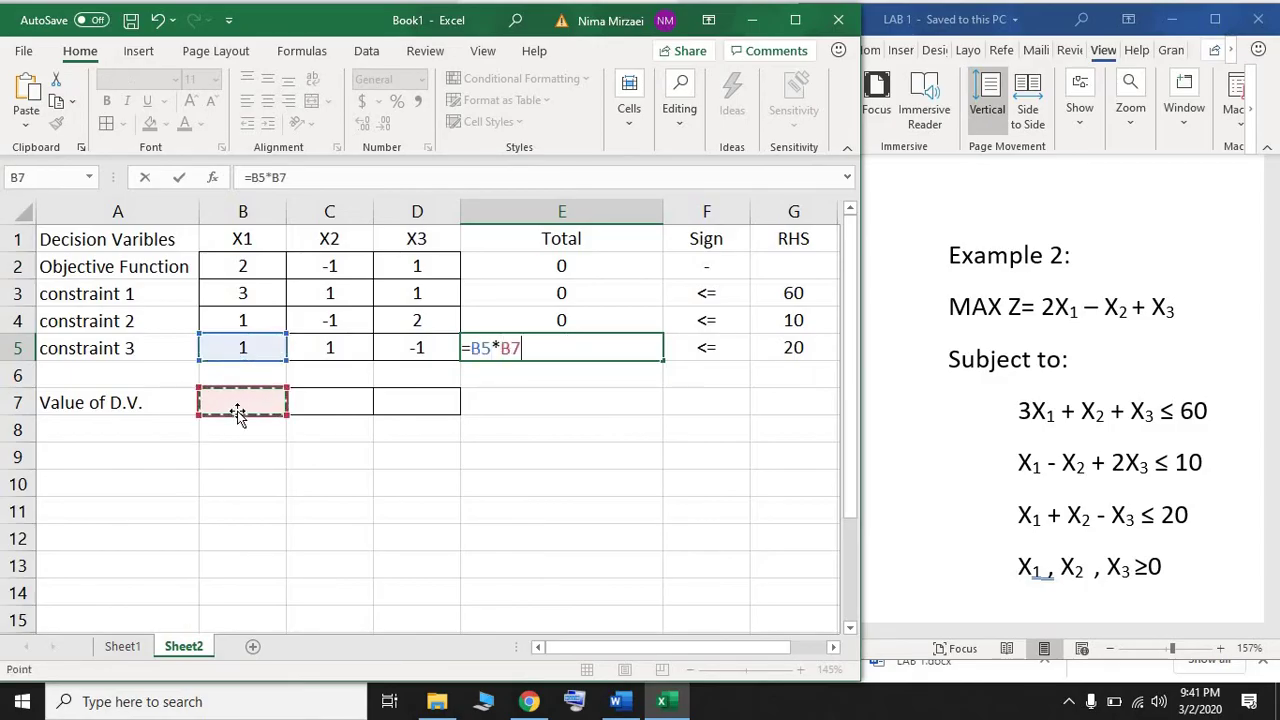
text(+)
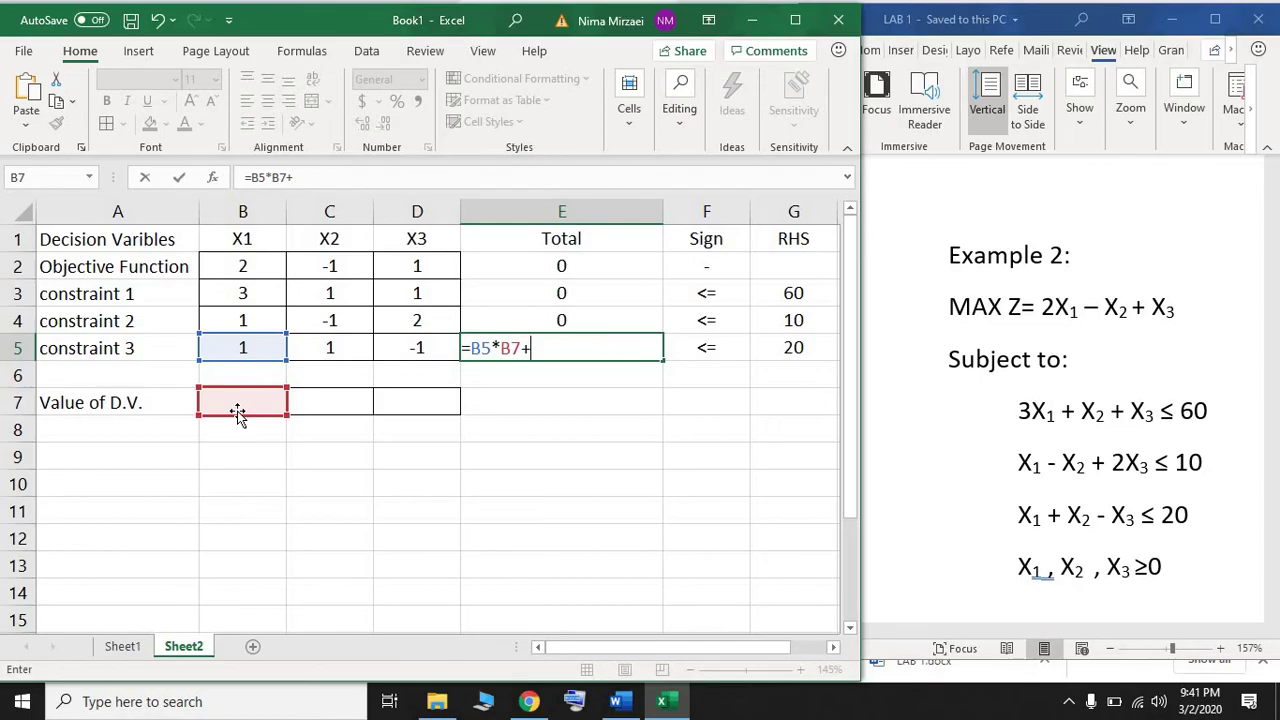
click(313, 350)
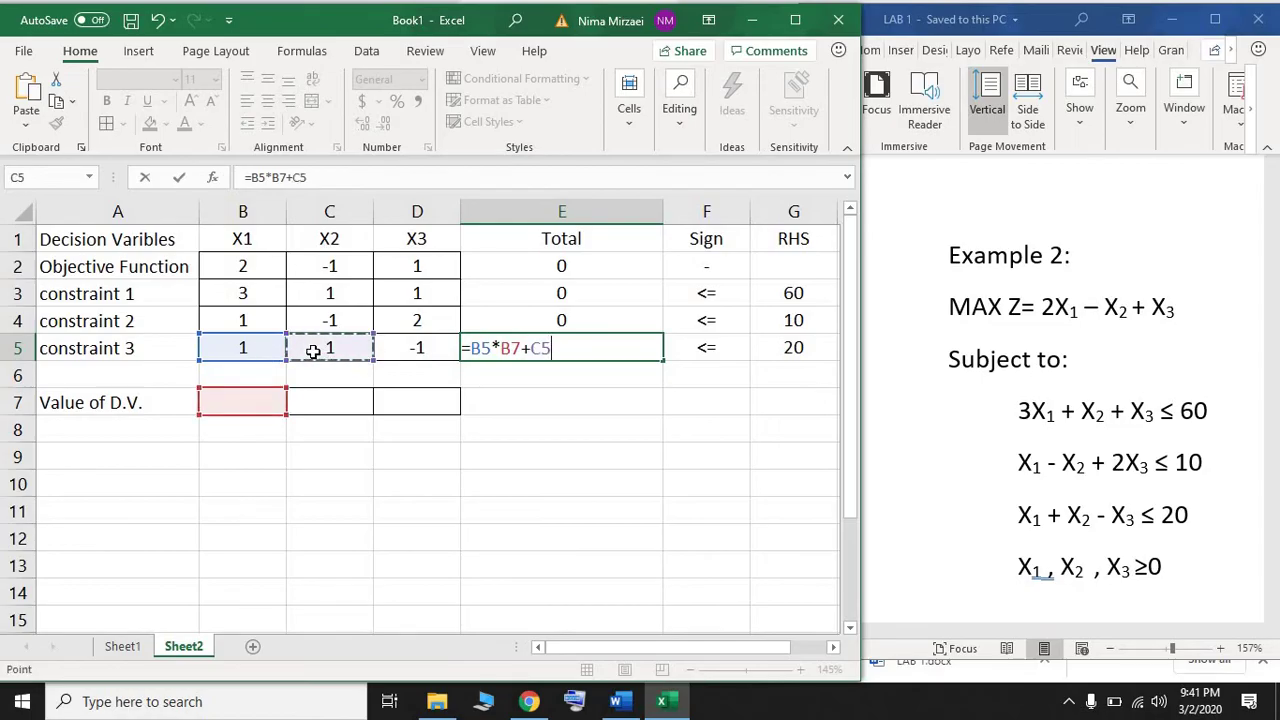
text(*)
click(333, 399)
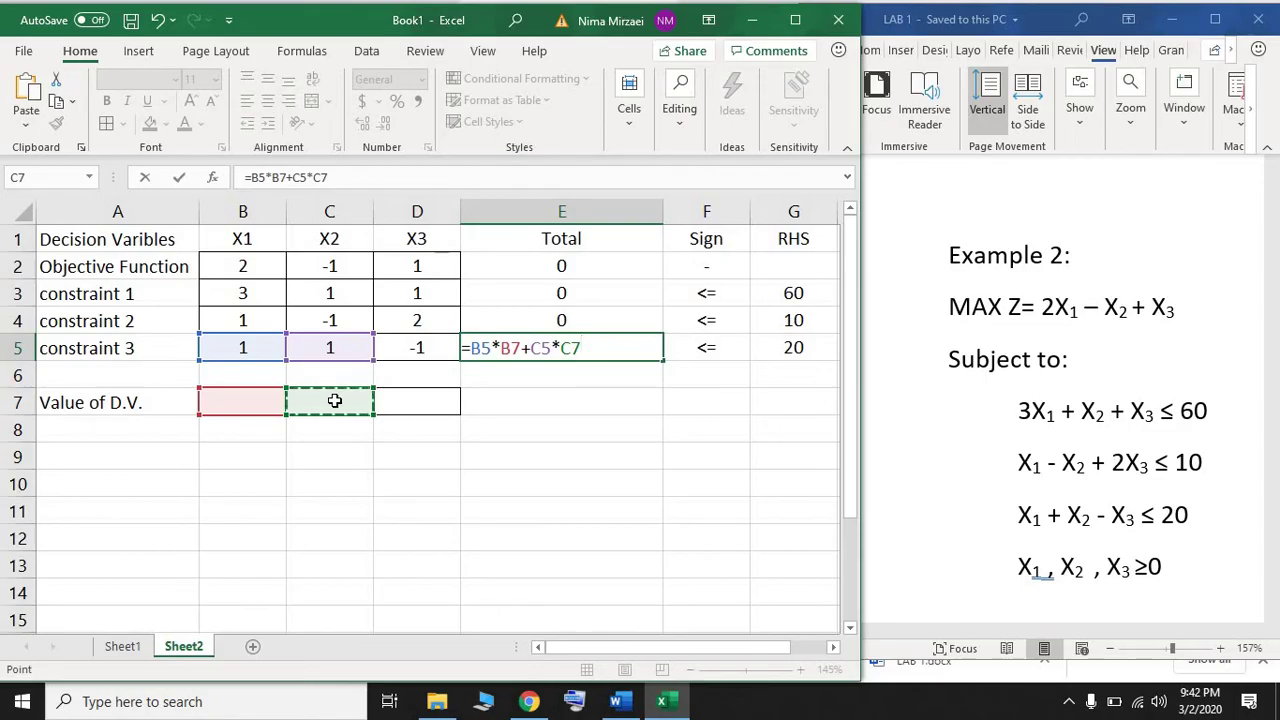
text(+)
click(396, 347)
text(*)
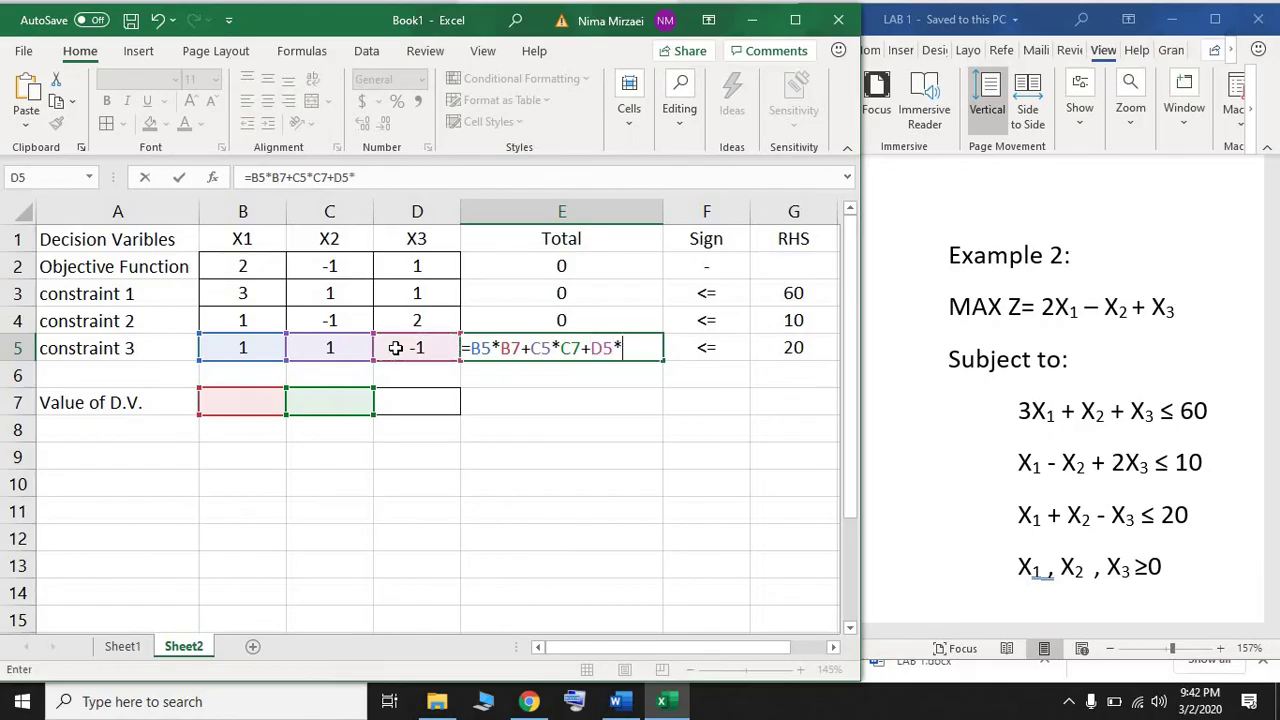
click(438, 401)
key(Return)
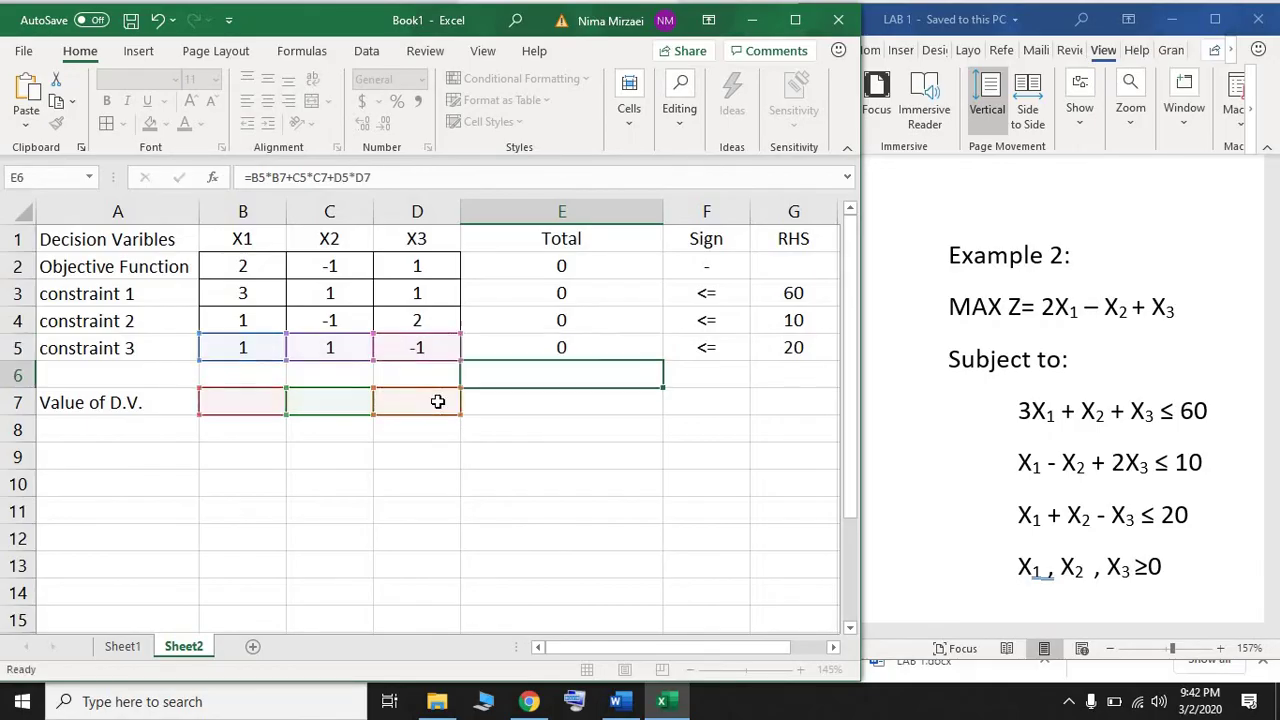
- Check the Total formulas of the objective function and the three constraints in cells E2 to E5
click(537, 268)
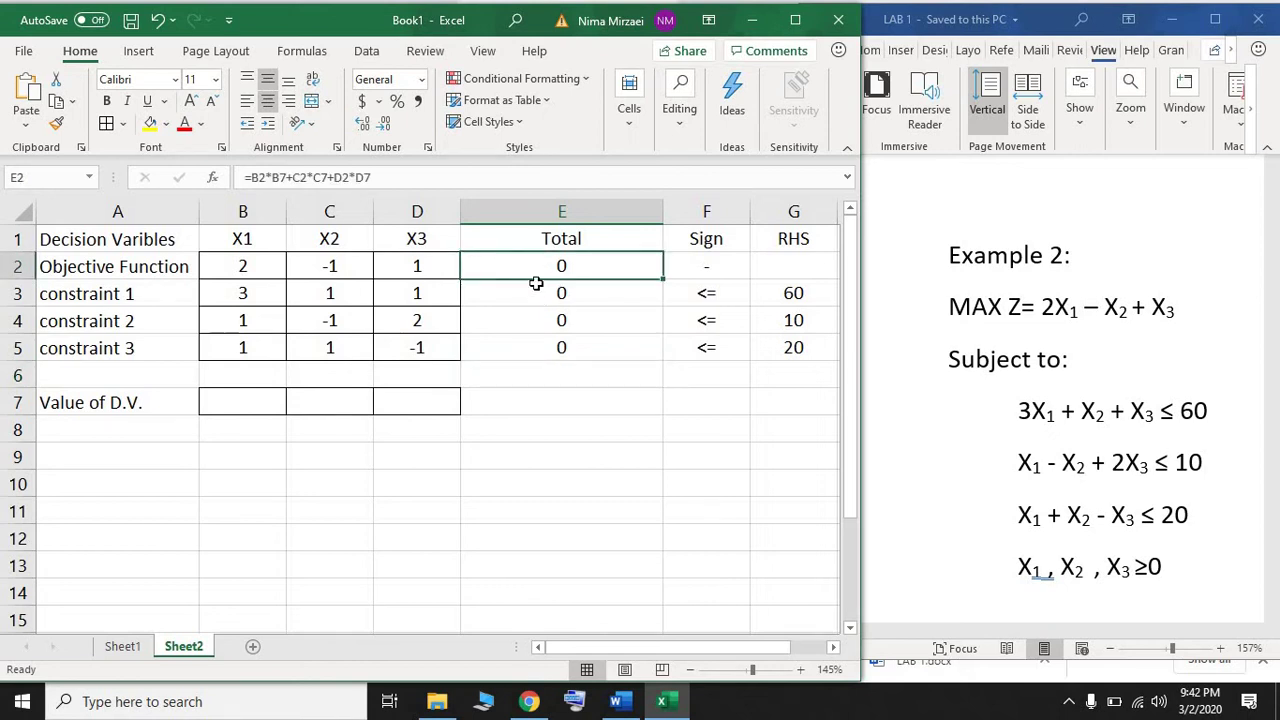
click(535, 292)
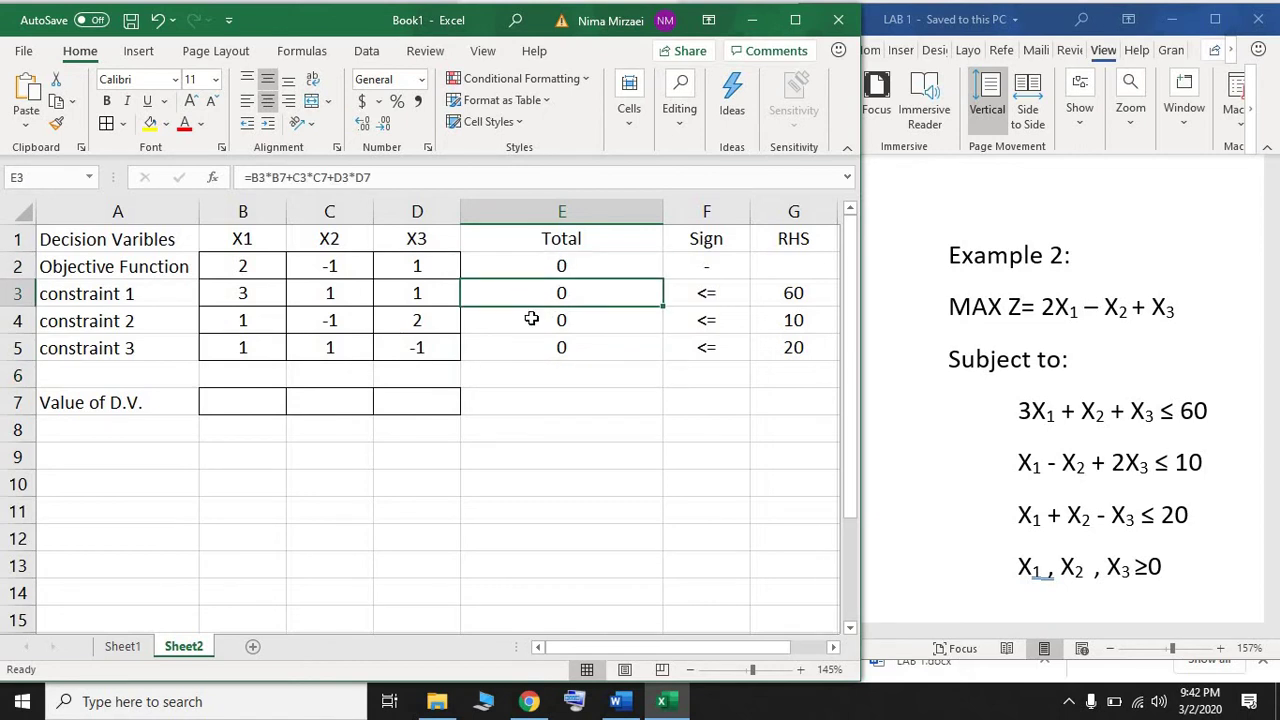
click(532, 320)
click(535, 342)
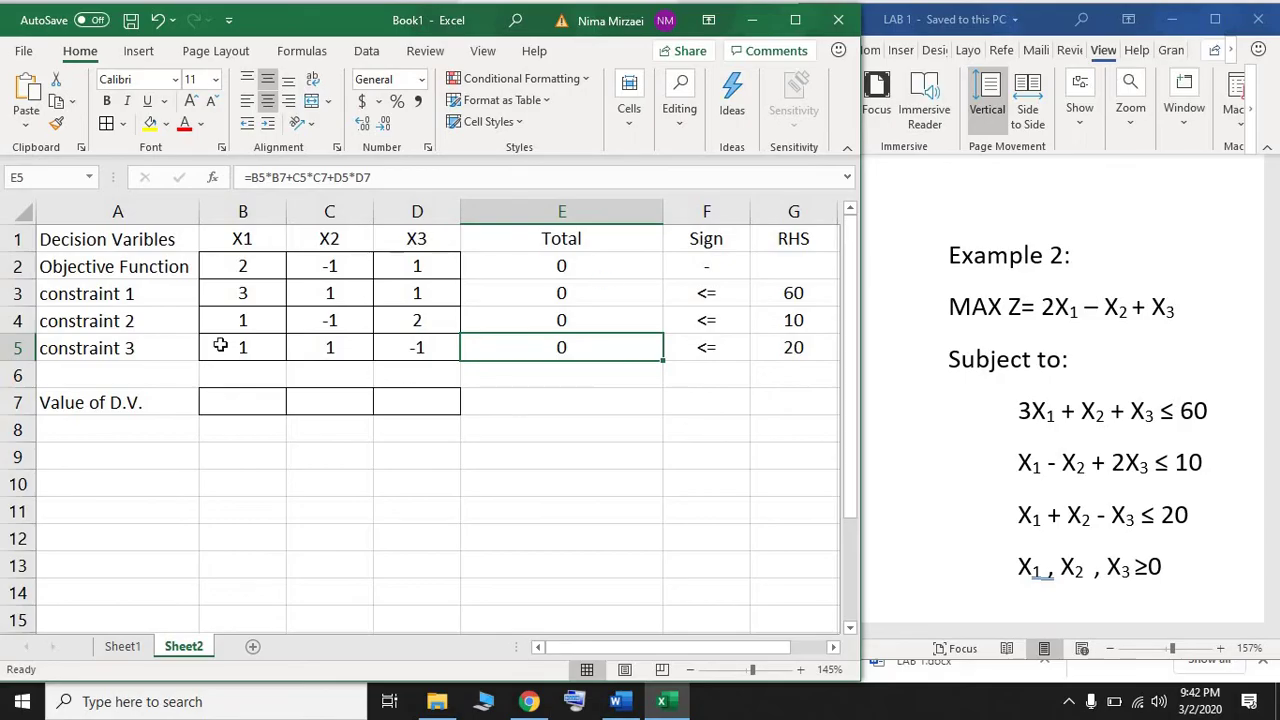
click(370, 55)
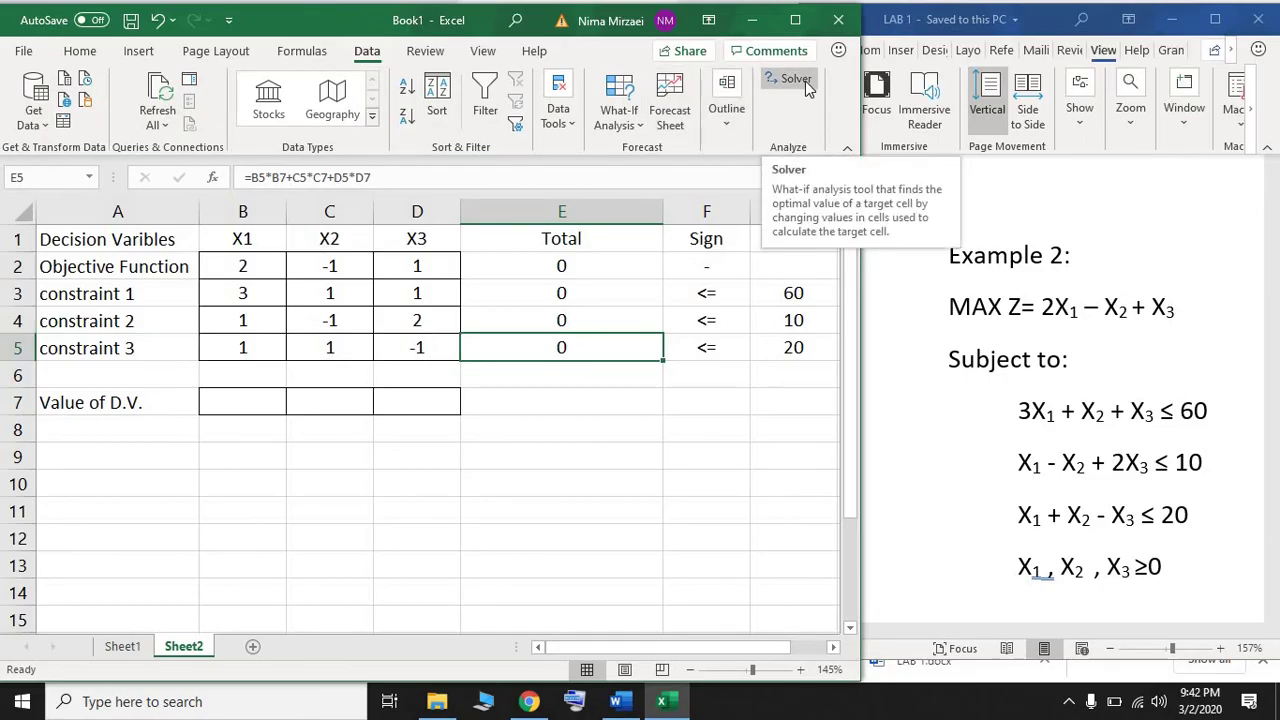
click(800, 80)
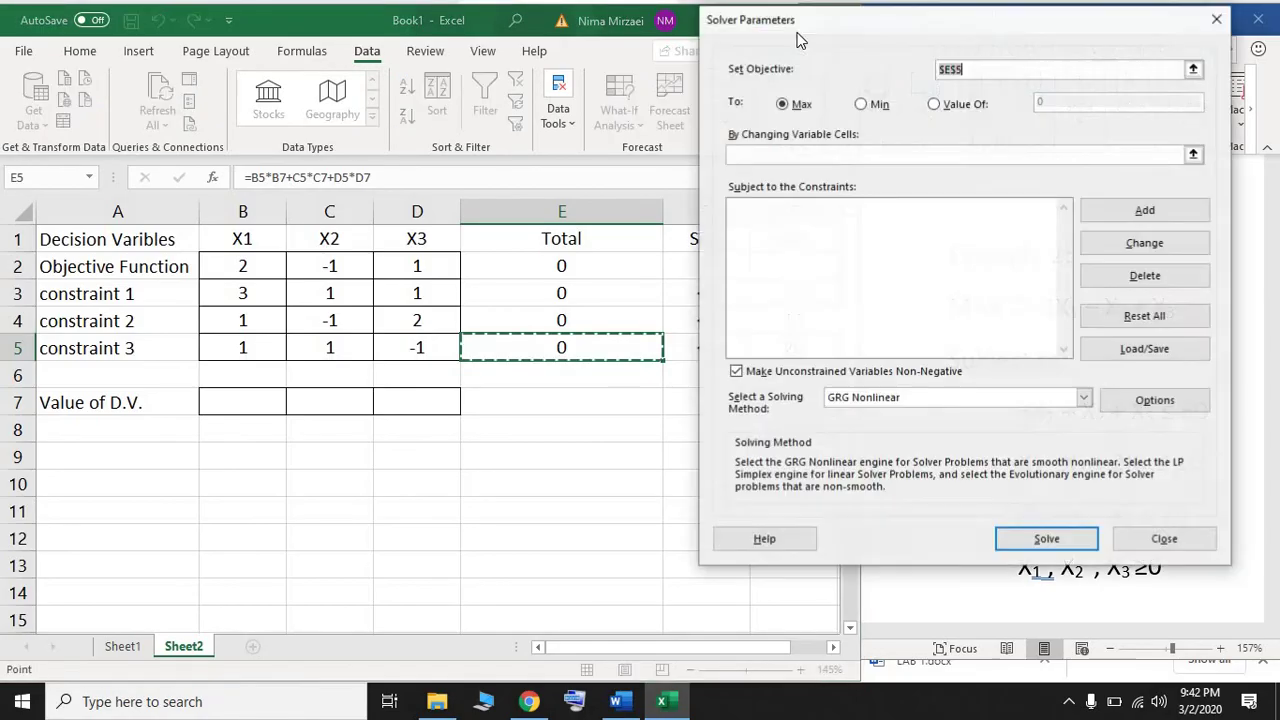
click(1218, 20)
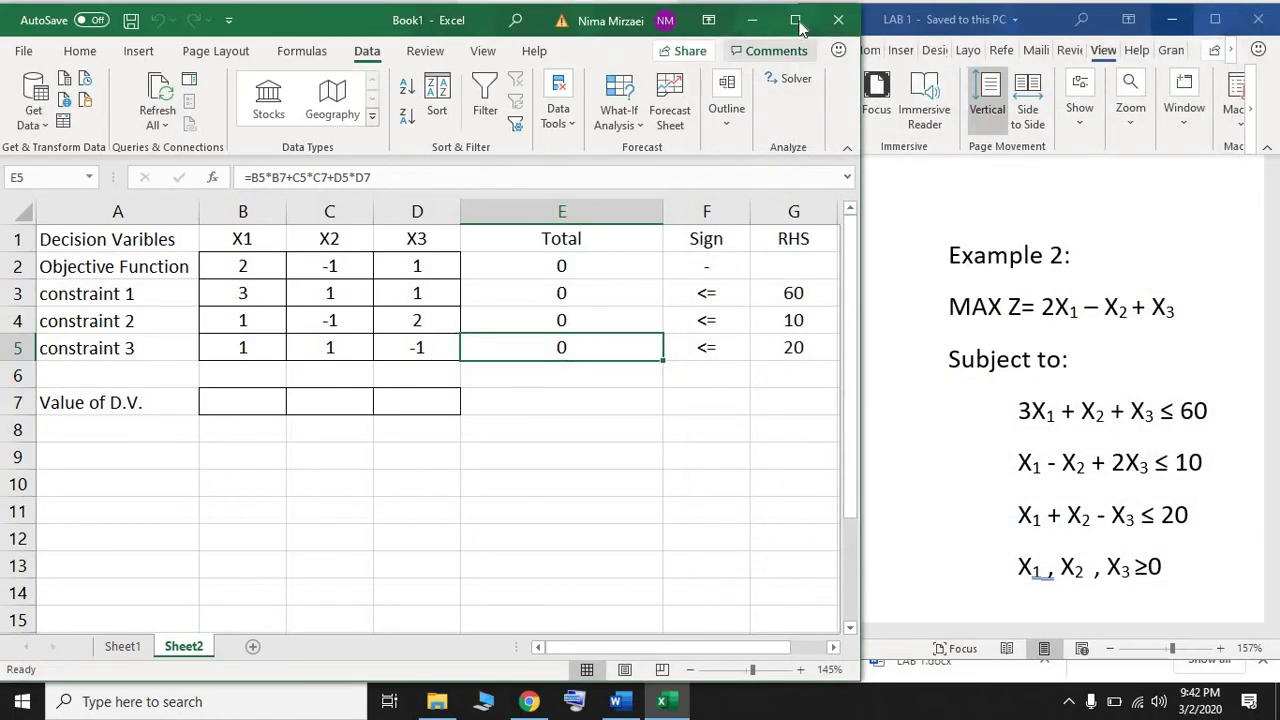
- Maximize the workbook window, start Solver and set its objective to the objective function's Total cell E2
click(786, 18)
click(1183, 74)
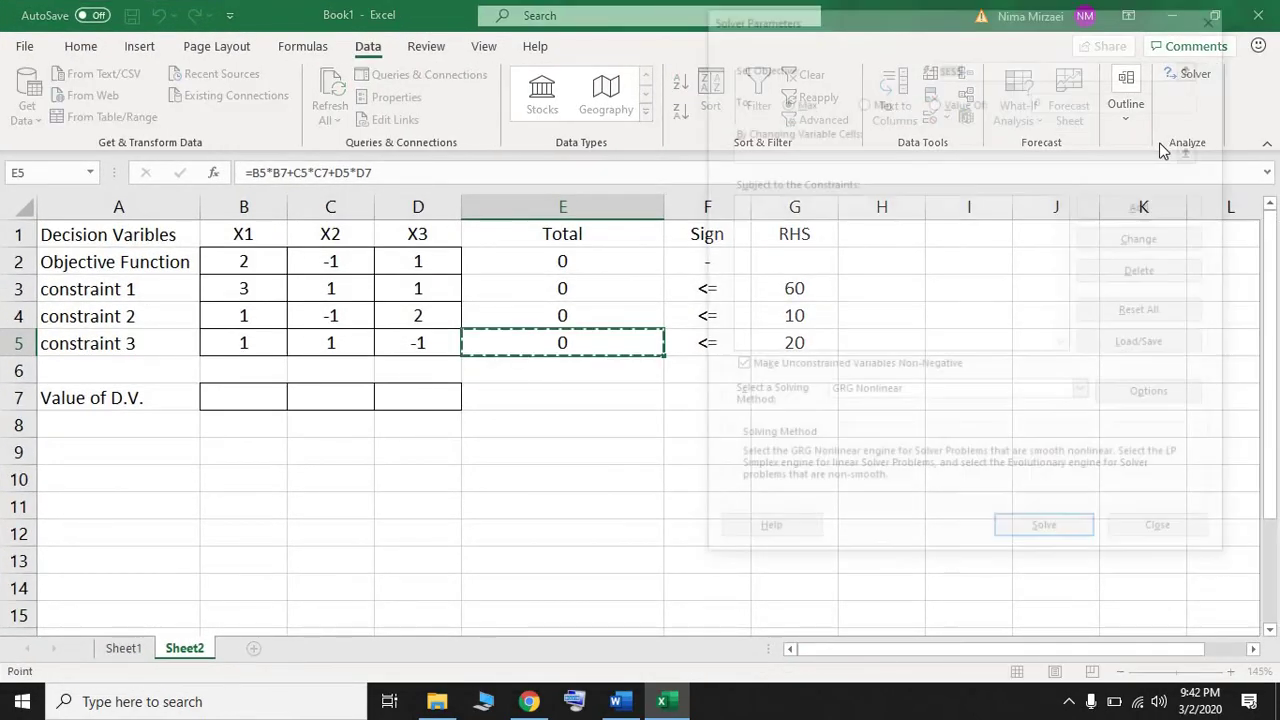
drag(1000, 20, 1073, 87)
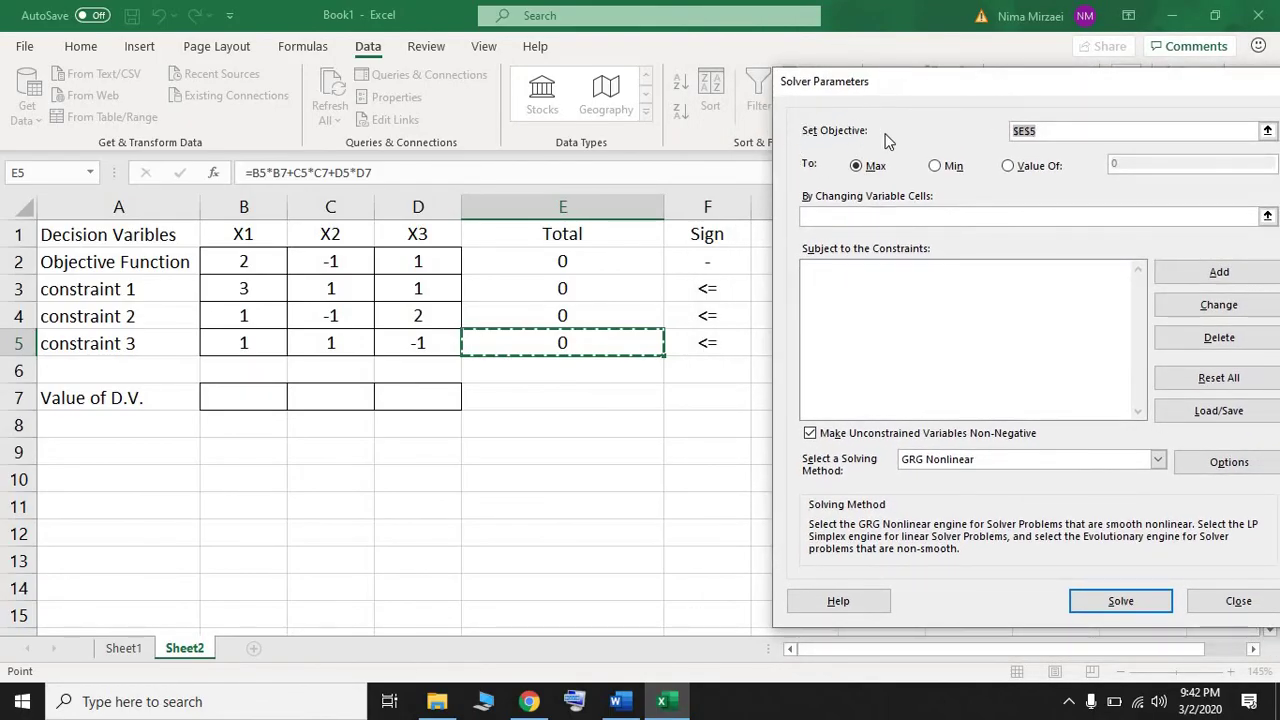
click(1266, 133)
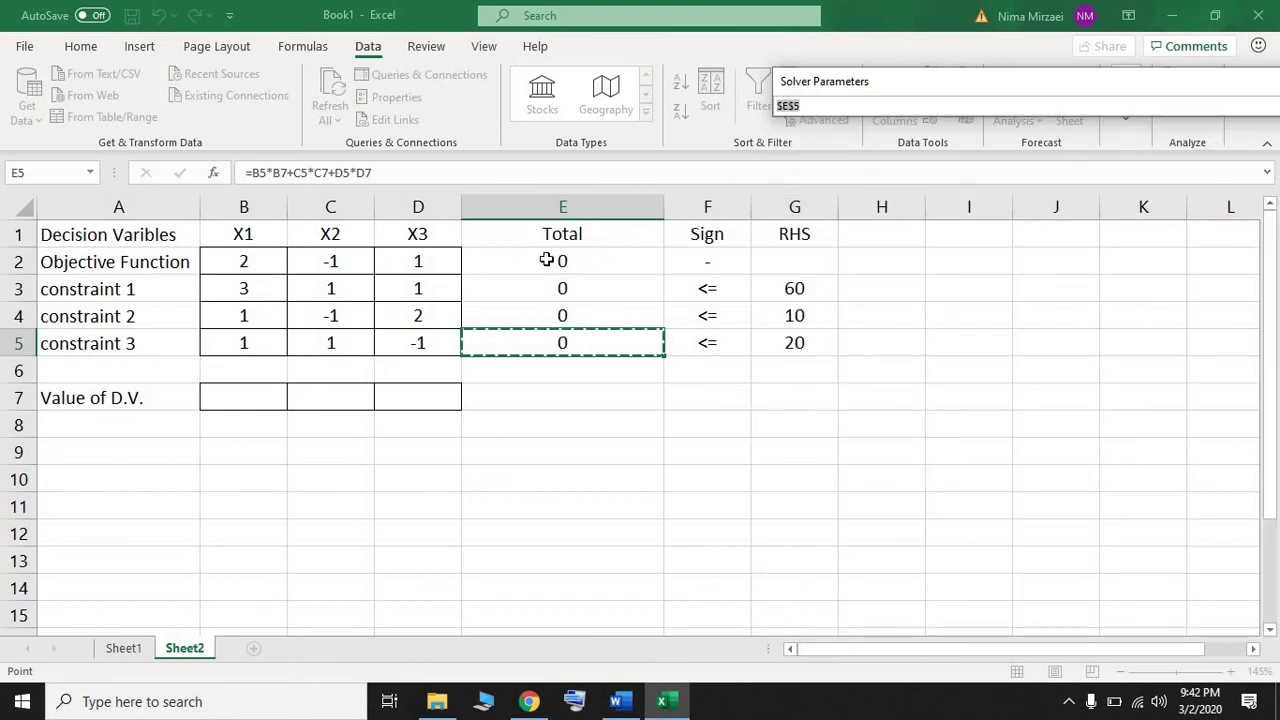
click(547, 260)
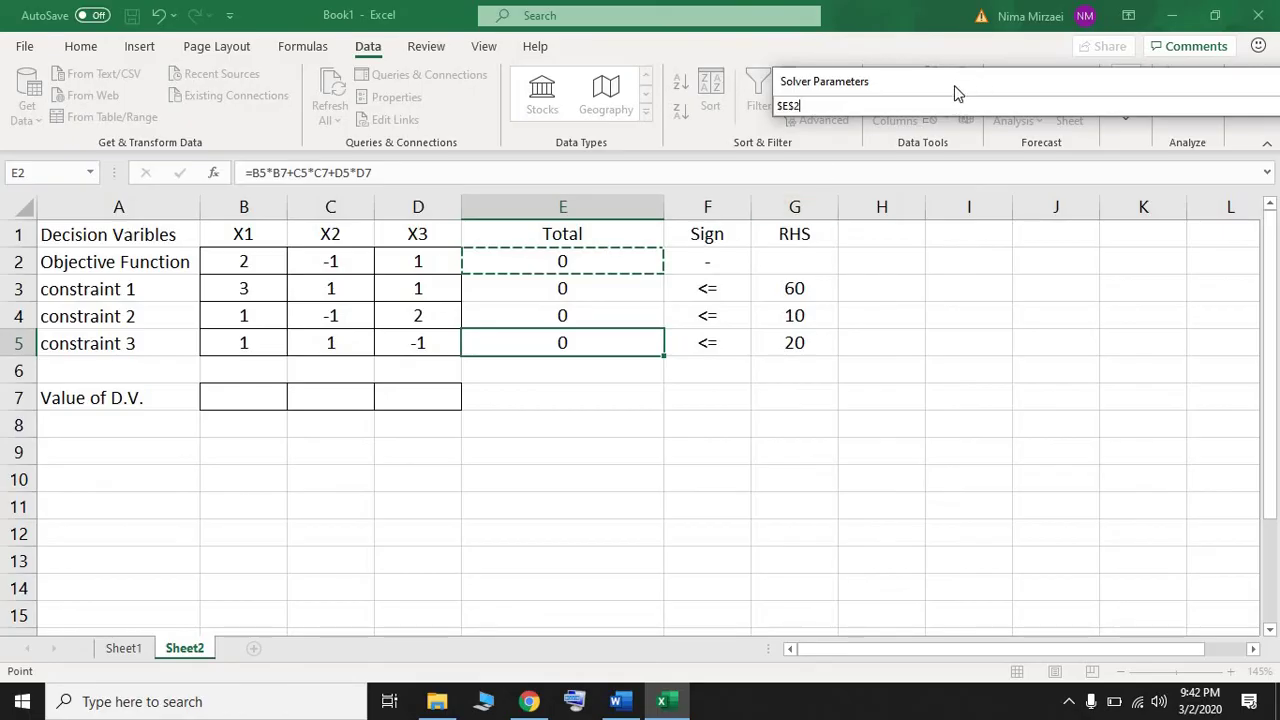
drag(954, 85, 851, 80)
click(1192, 103)
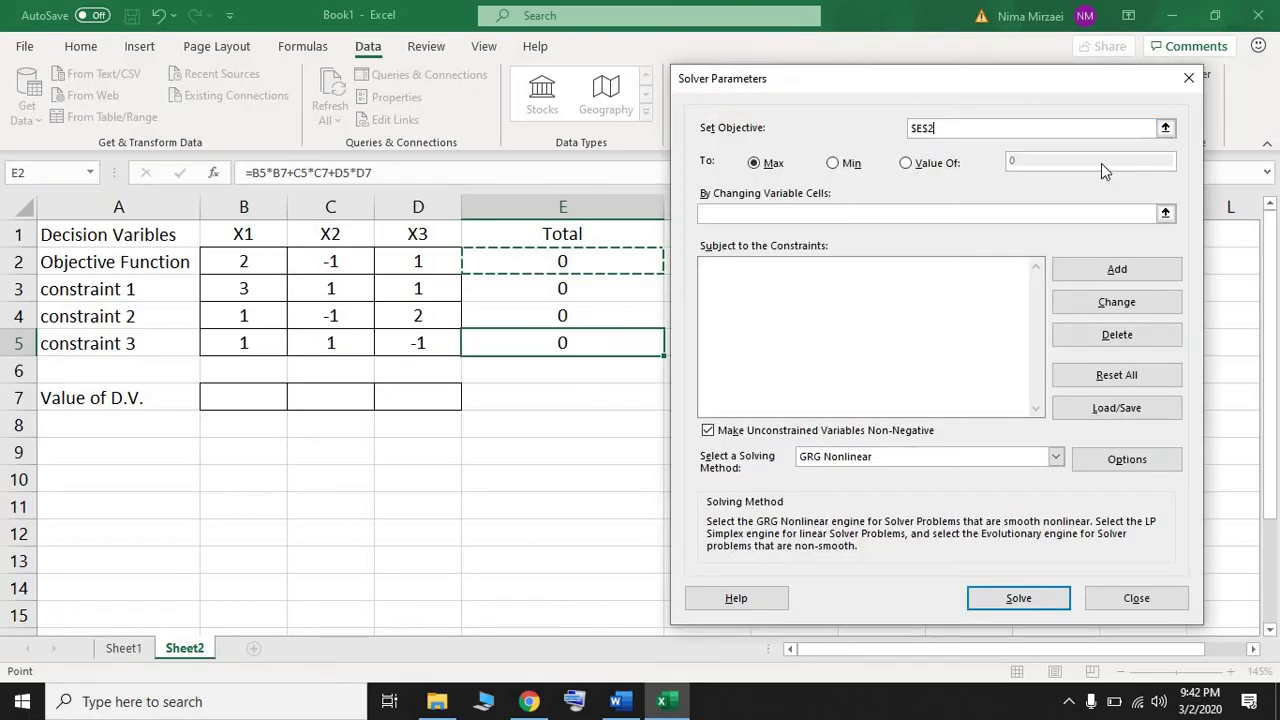
- Set the Solver objective to Max and use the decision variable cells B7:D7 as the changing variable cells
click(755, 164)
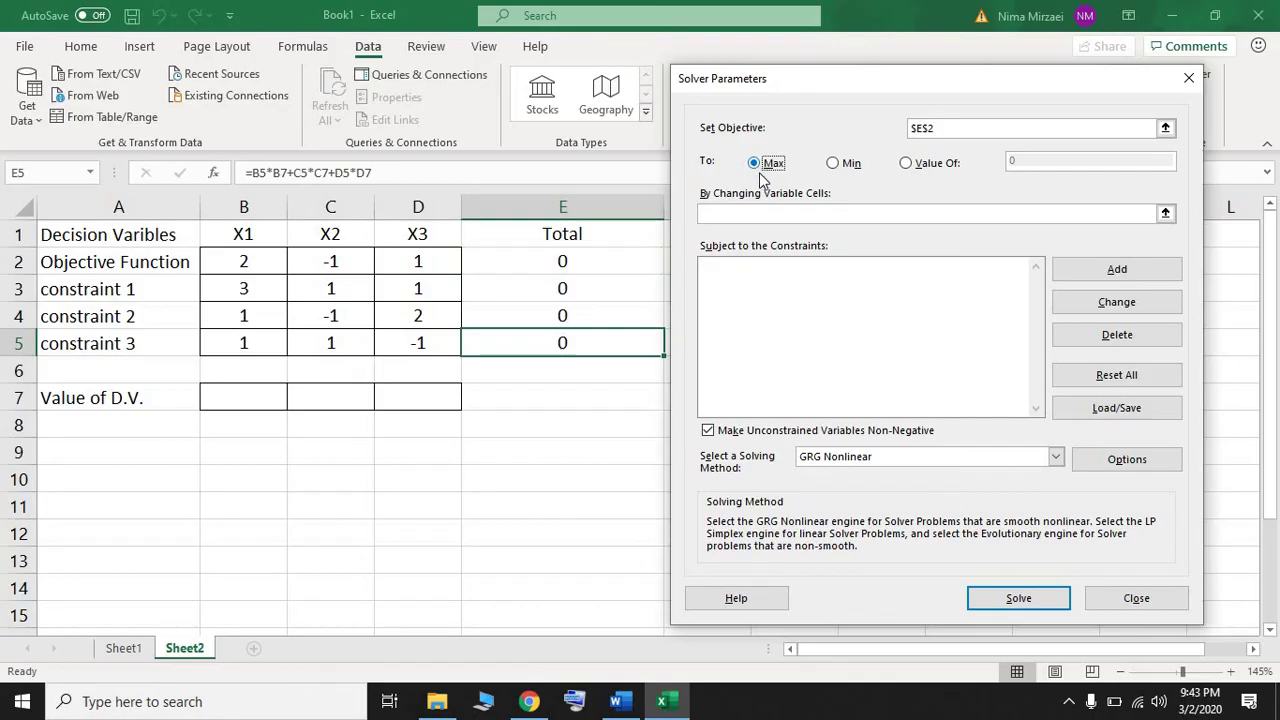
click(792, 215)
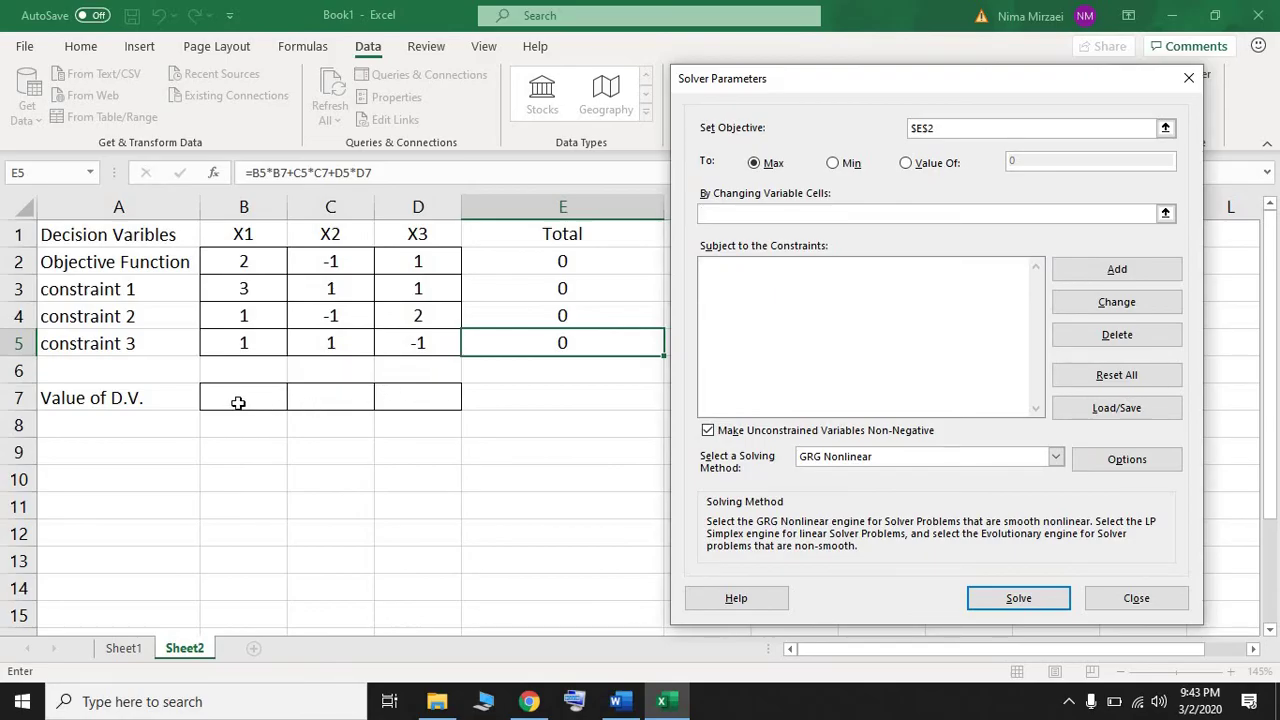
drag(239, 400, 402, 397)
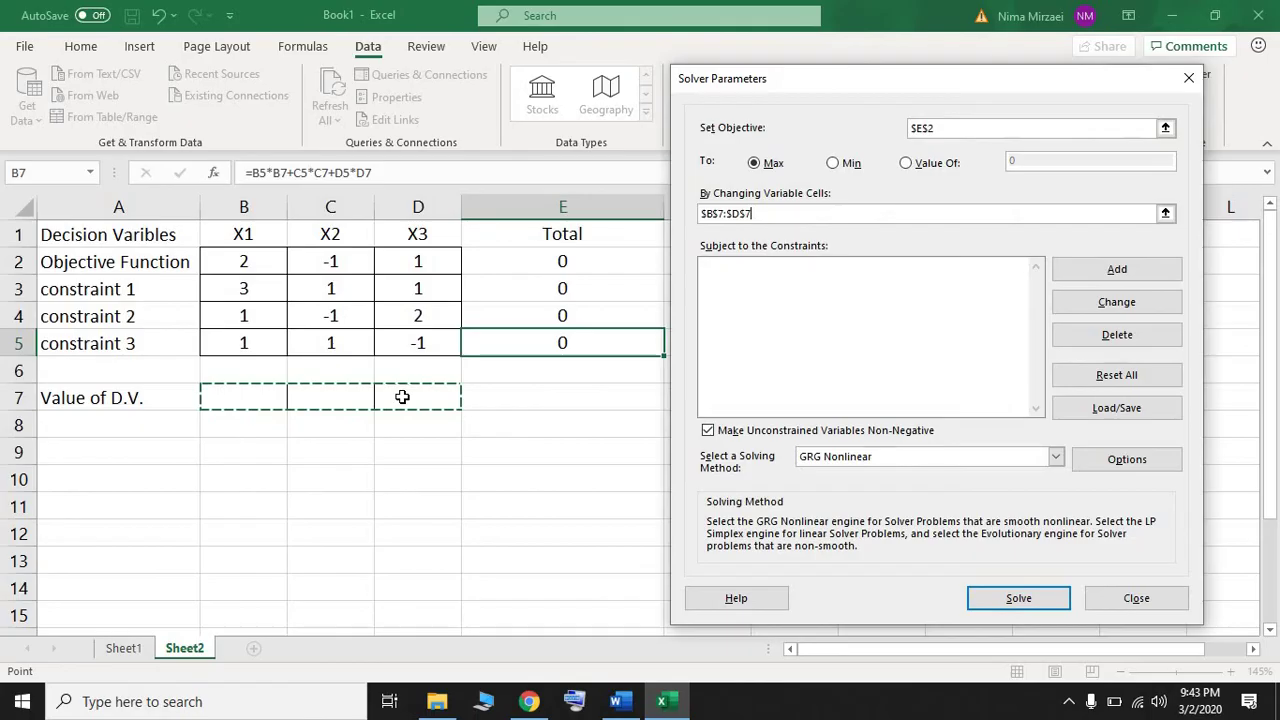
- Add the first Solver constraint so that constraint 1's Total in E3 is <= its RHS in G3
click(1105, 283)
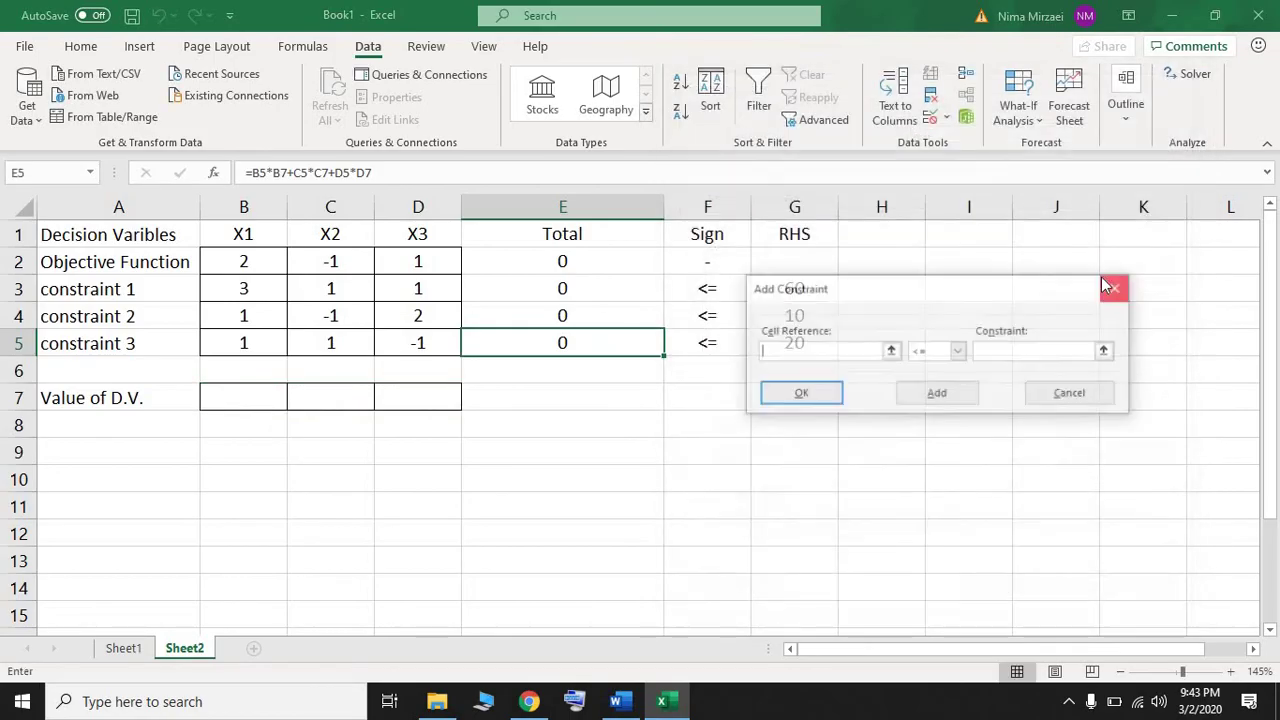
drag(978, 298, 734, 417)
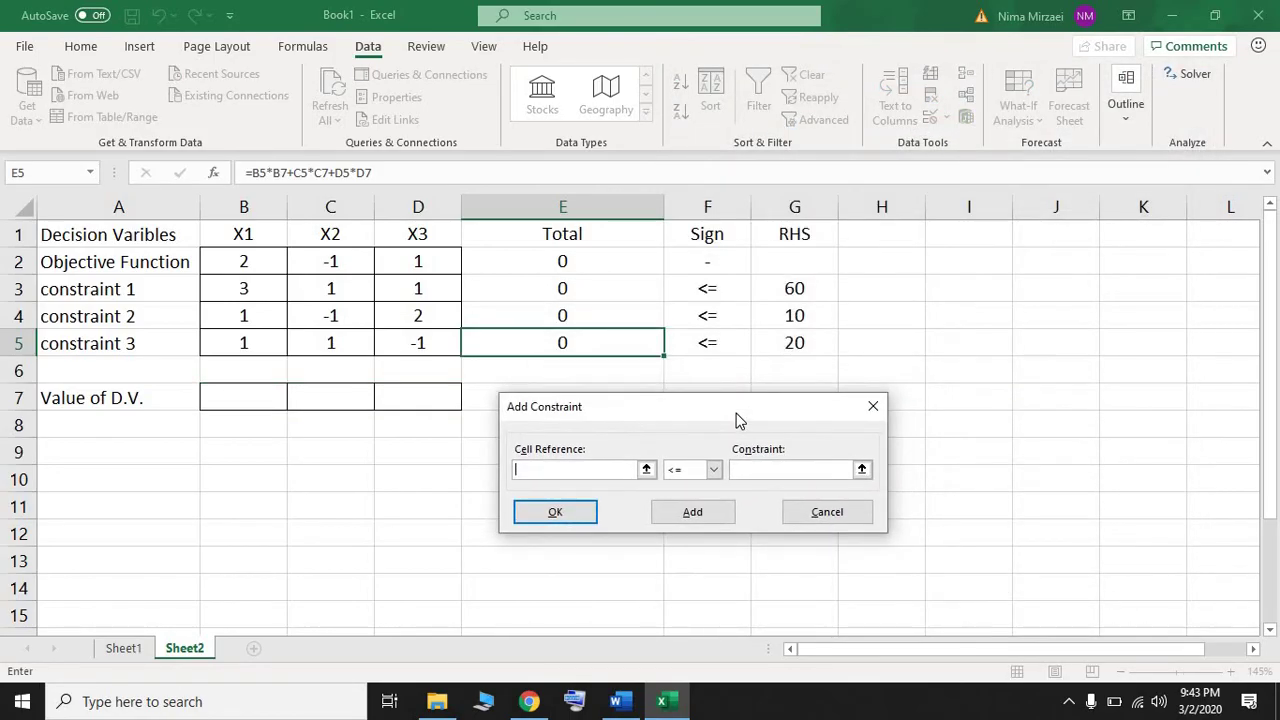
click(585, 291)
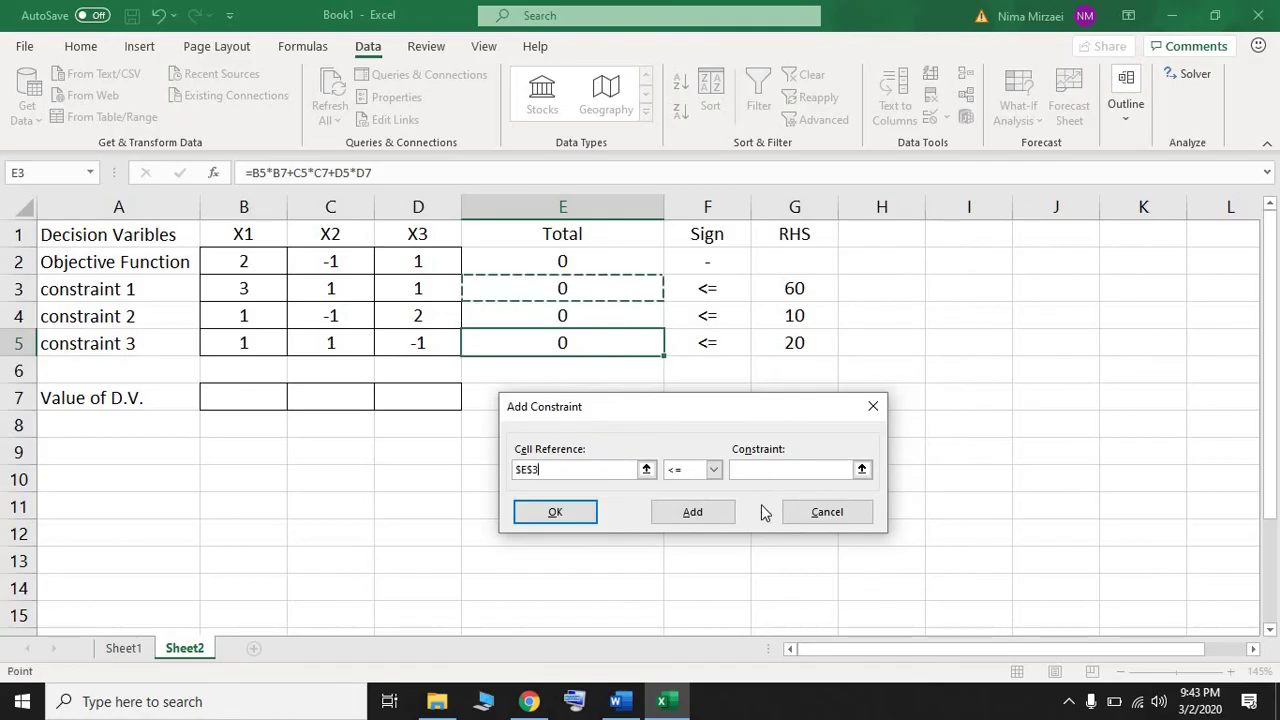
click(714, 469)
click(716, 469)
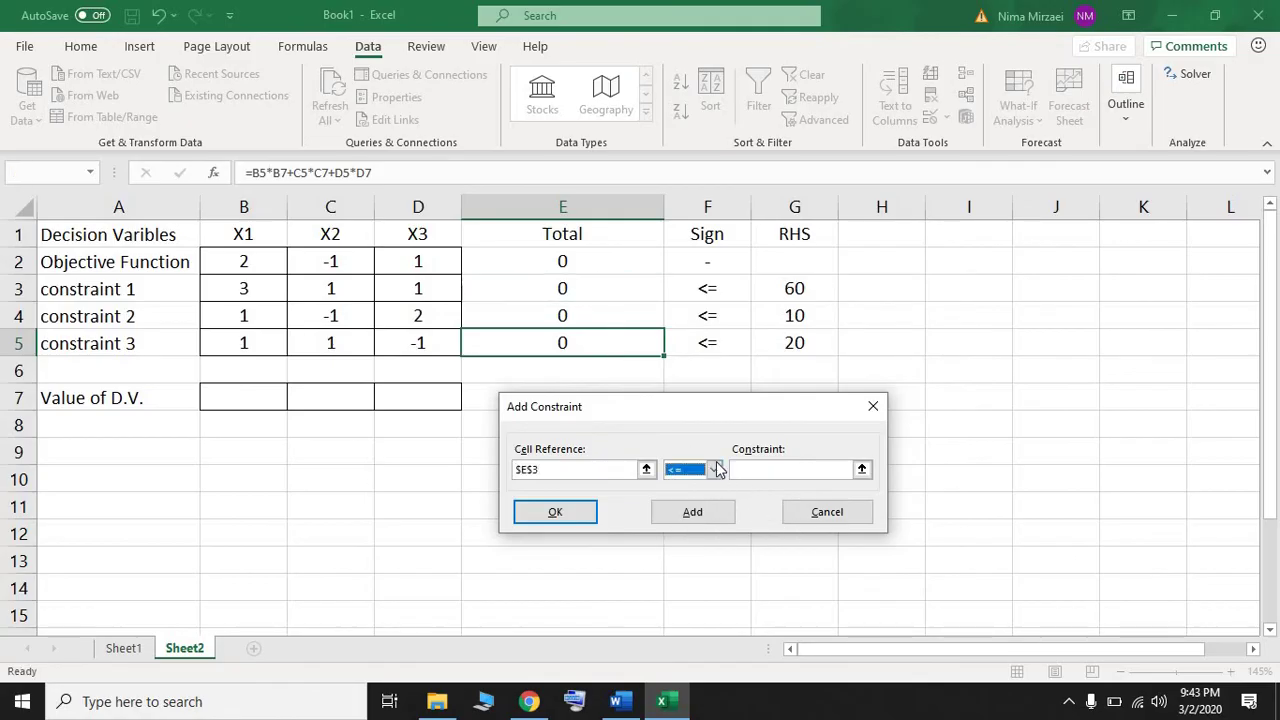
click(809, 469)
click(794, 289)
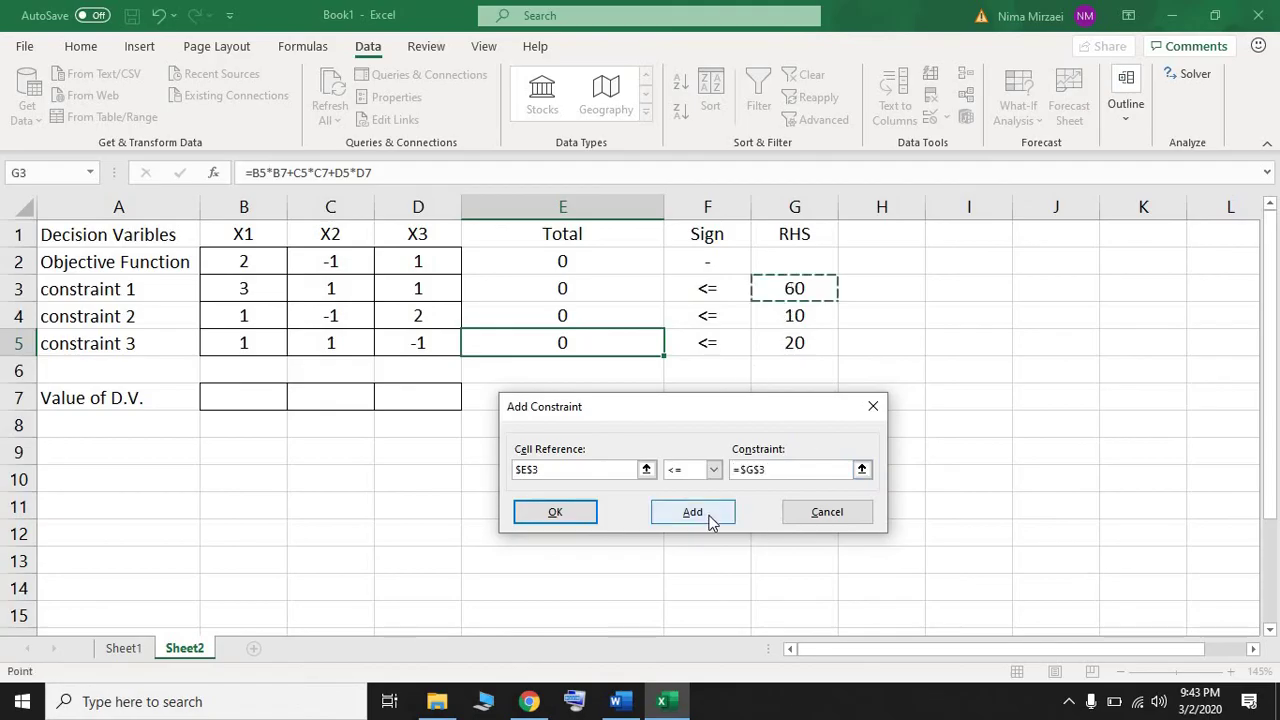
click(710, 518)
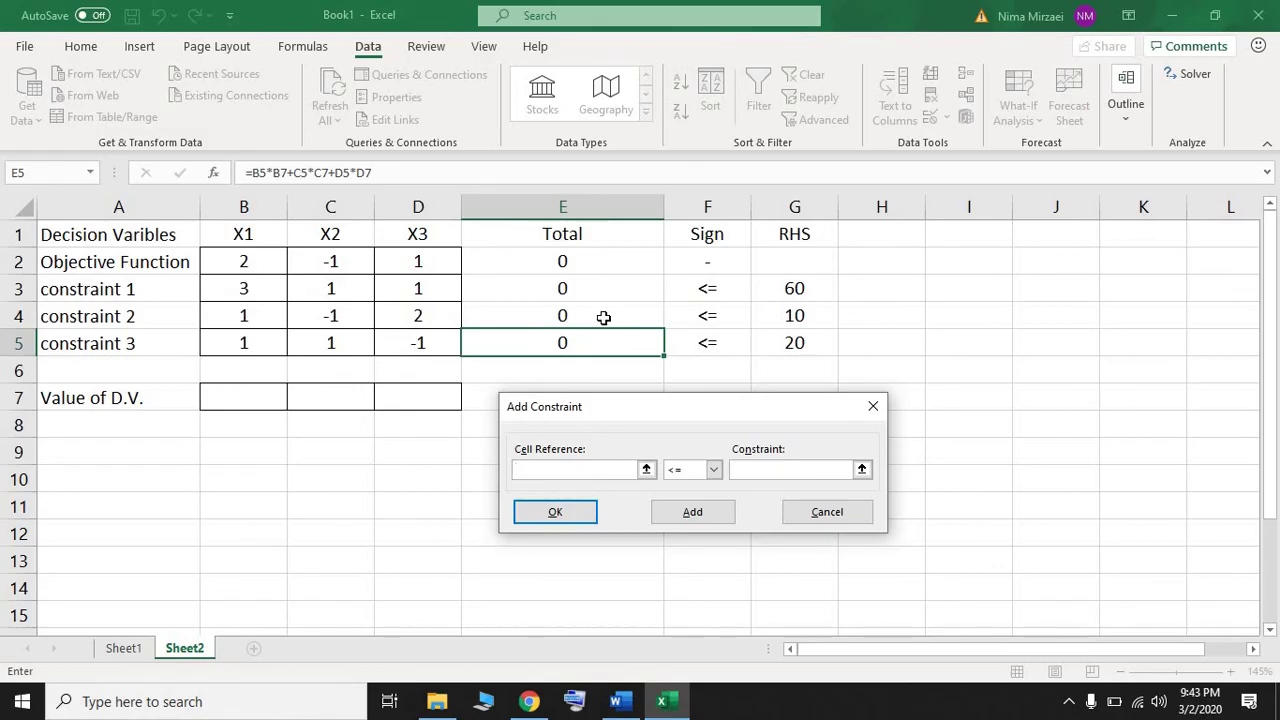
- Add the second Solver constraint so that constraint 2's Total in E4 is <= its RHS in G4
click(604, 317)
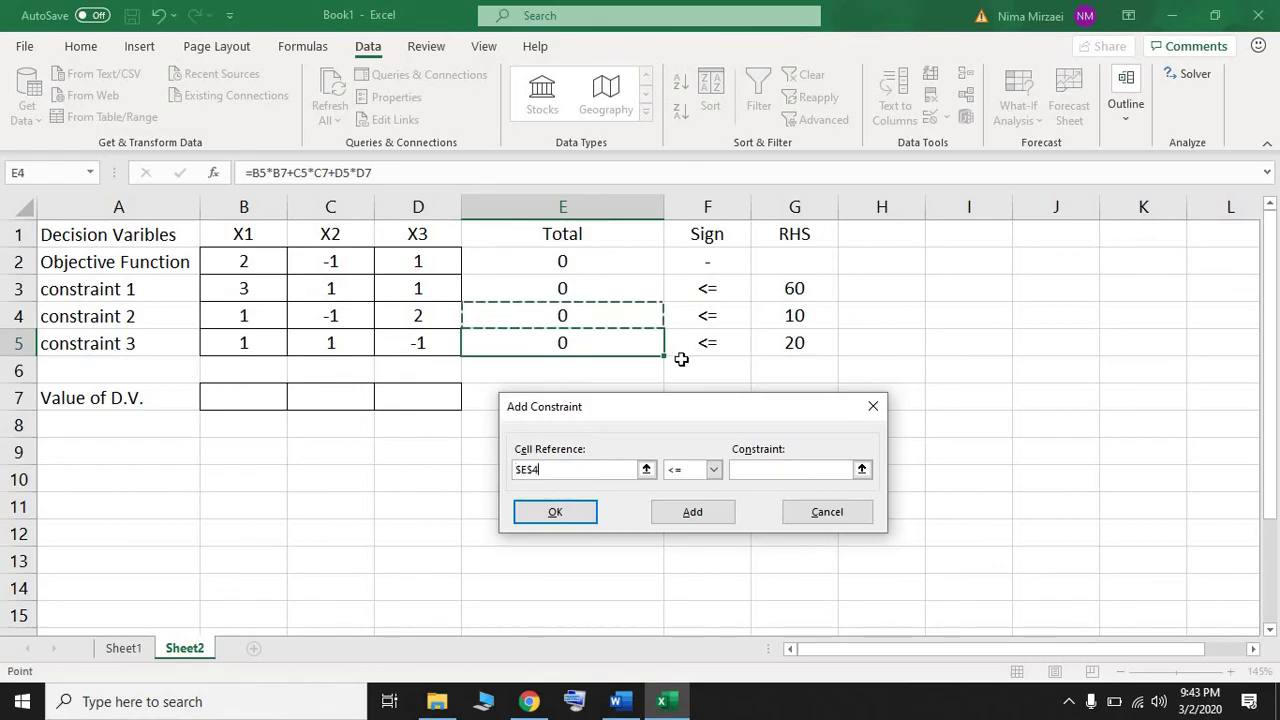
click(795, 469)
click(791, 318)
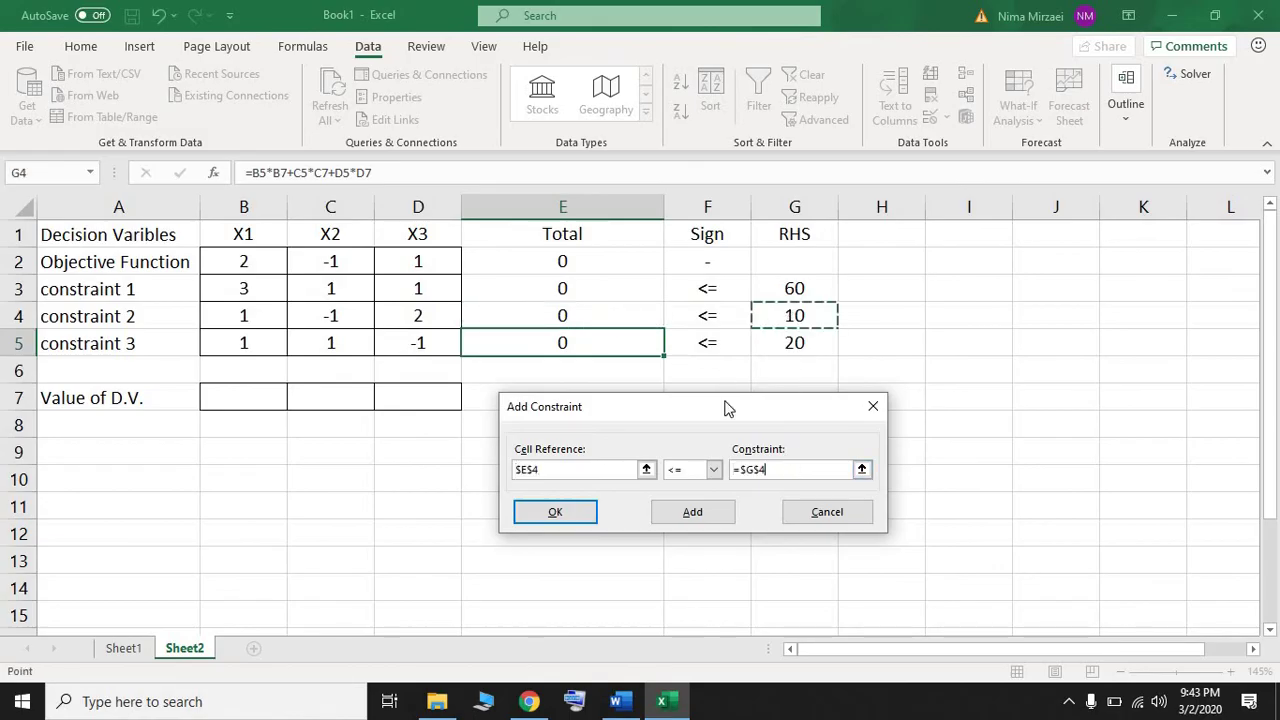
click(712, 515)
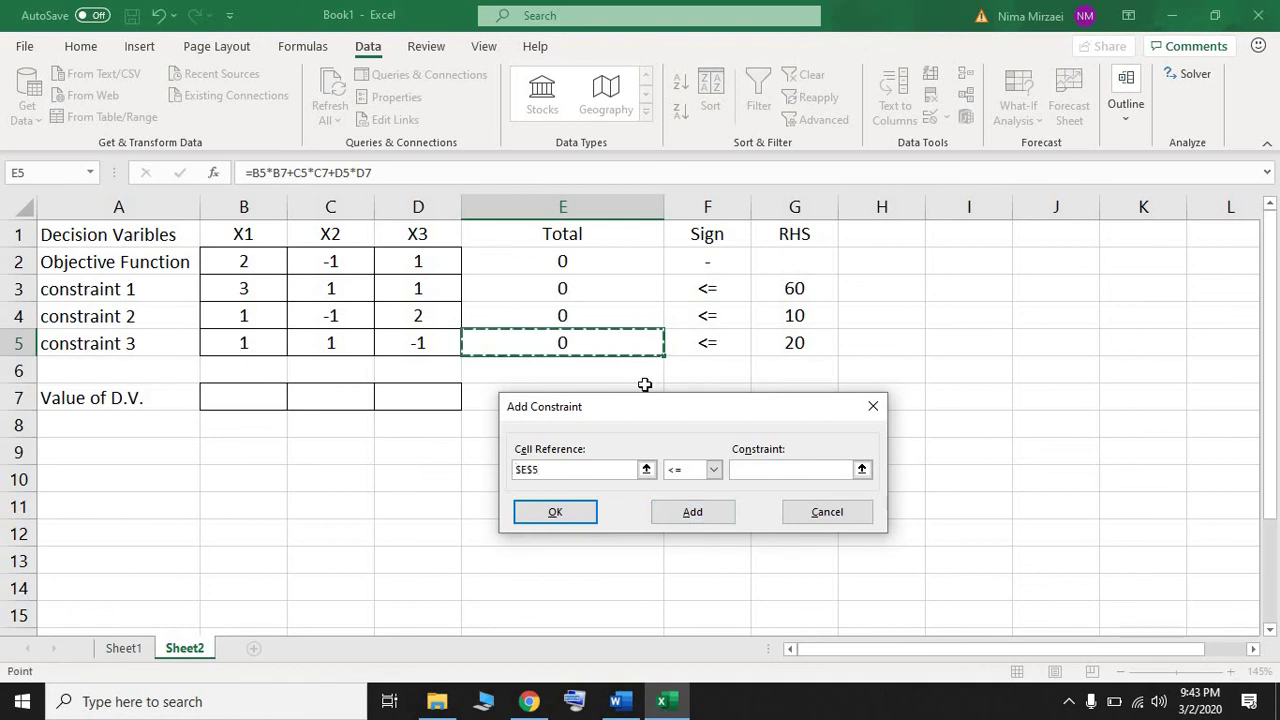
- Add the third Solver constraint, E5 <= G5, and finish adding constraints
click(713, 470)
click(692, 489)
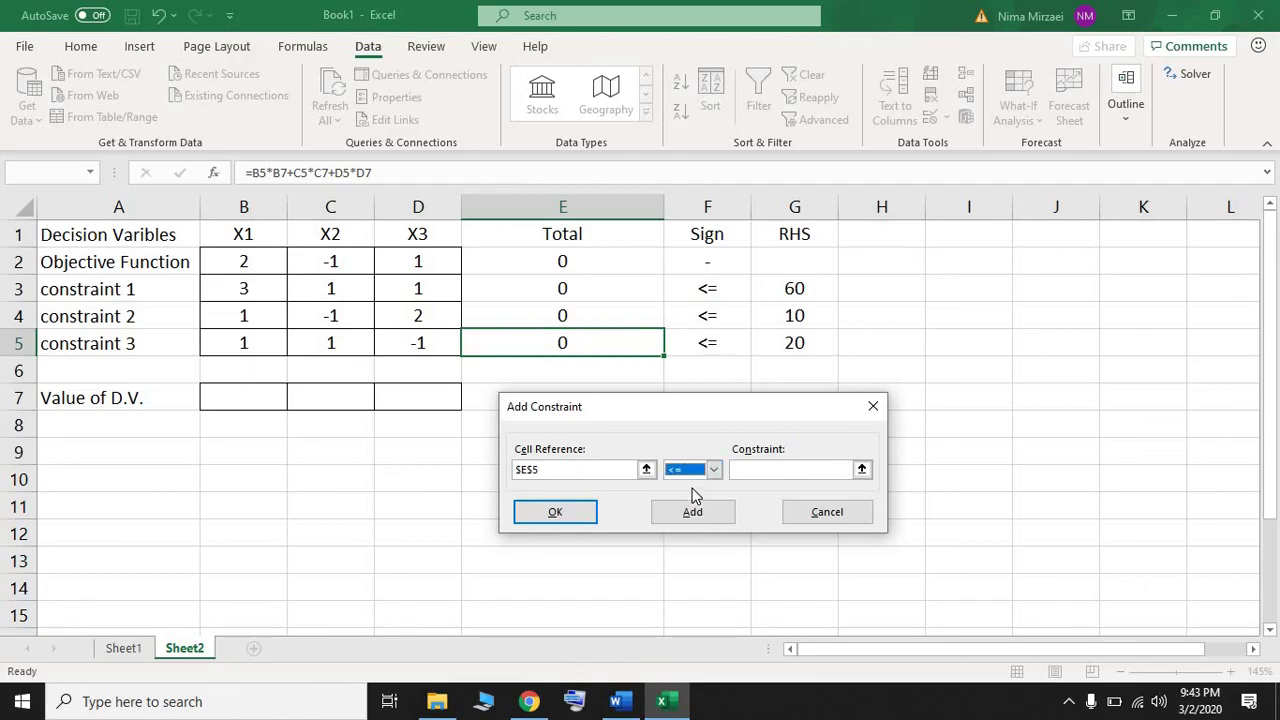
click(767, 470)
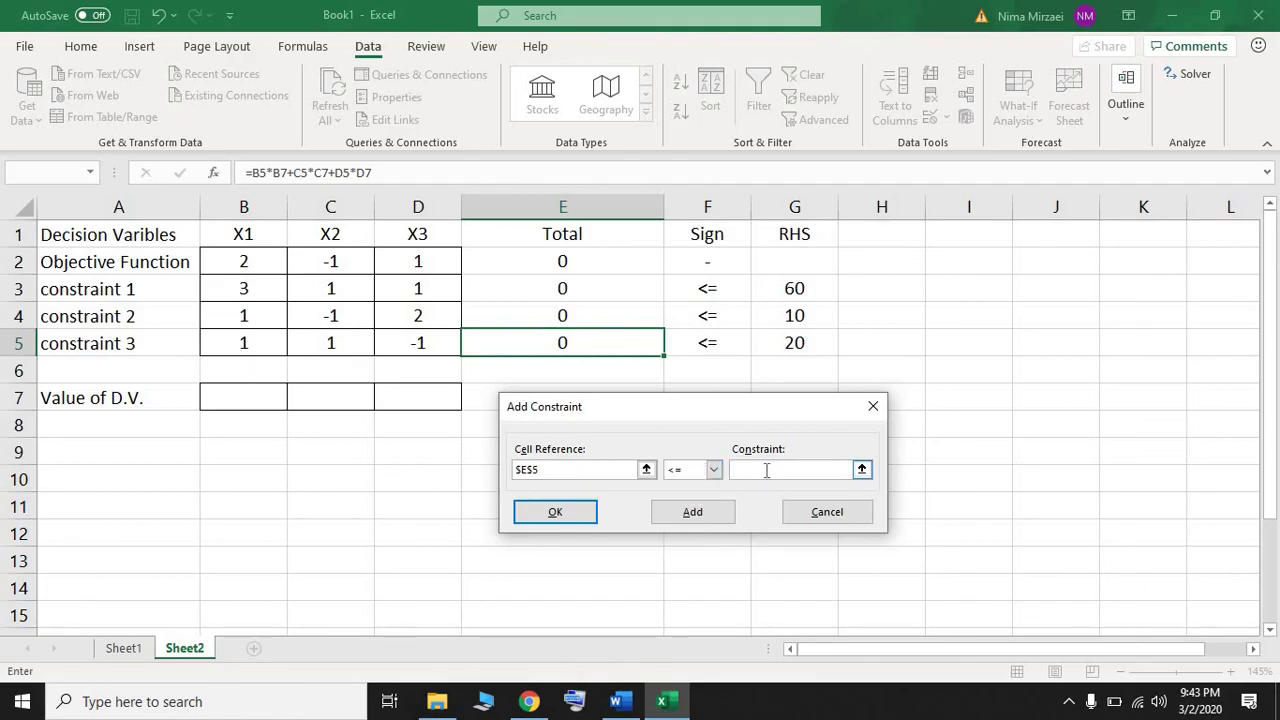
click(800, 345)
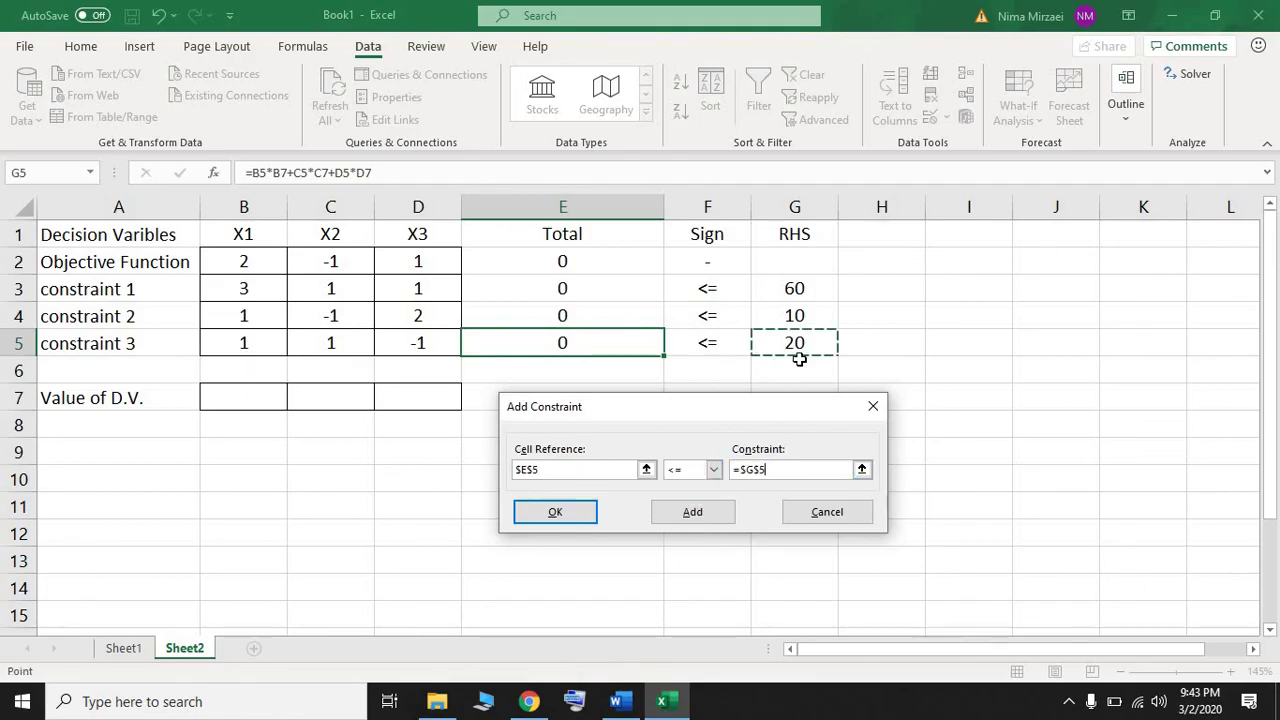
click(574, 515)
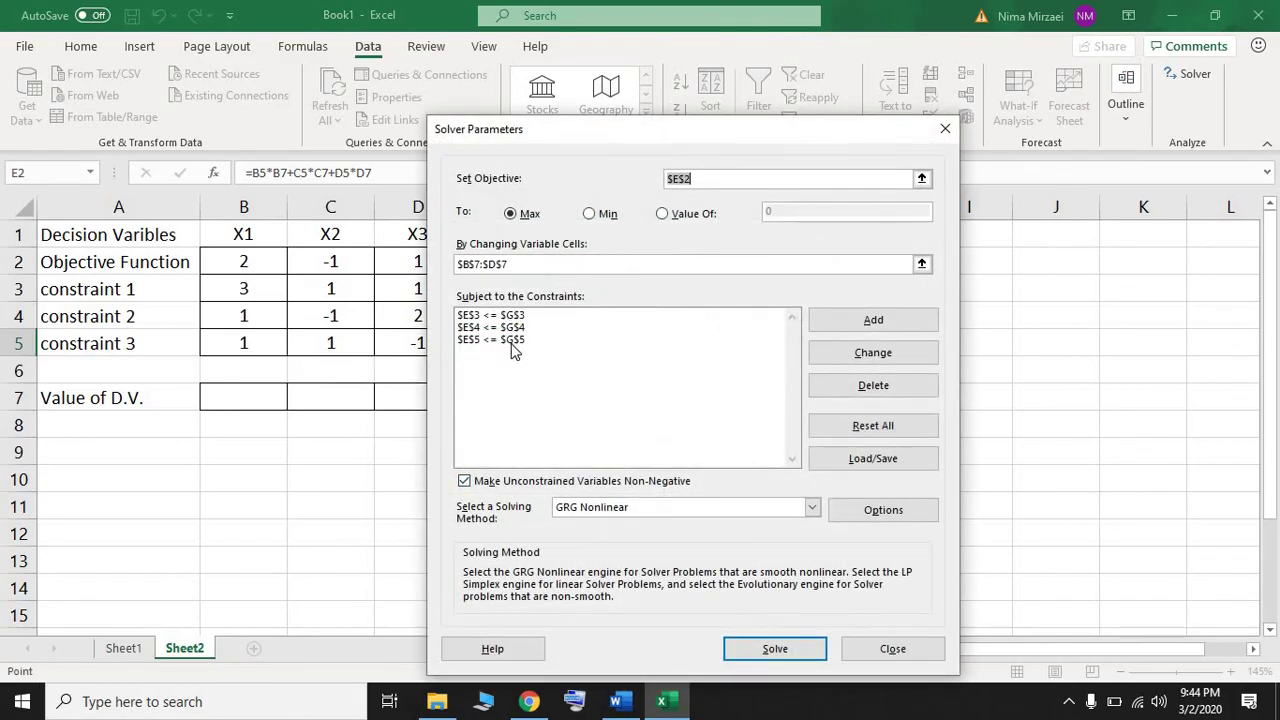
- Choose Simplex LP as the solving method, solve the model and keep the Solver solution
drag(719, 132, 898, 14)
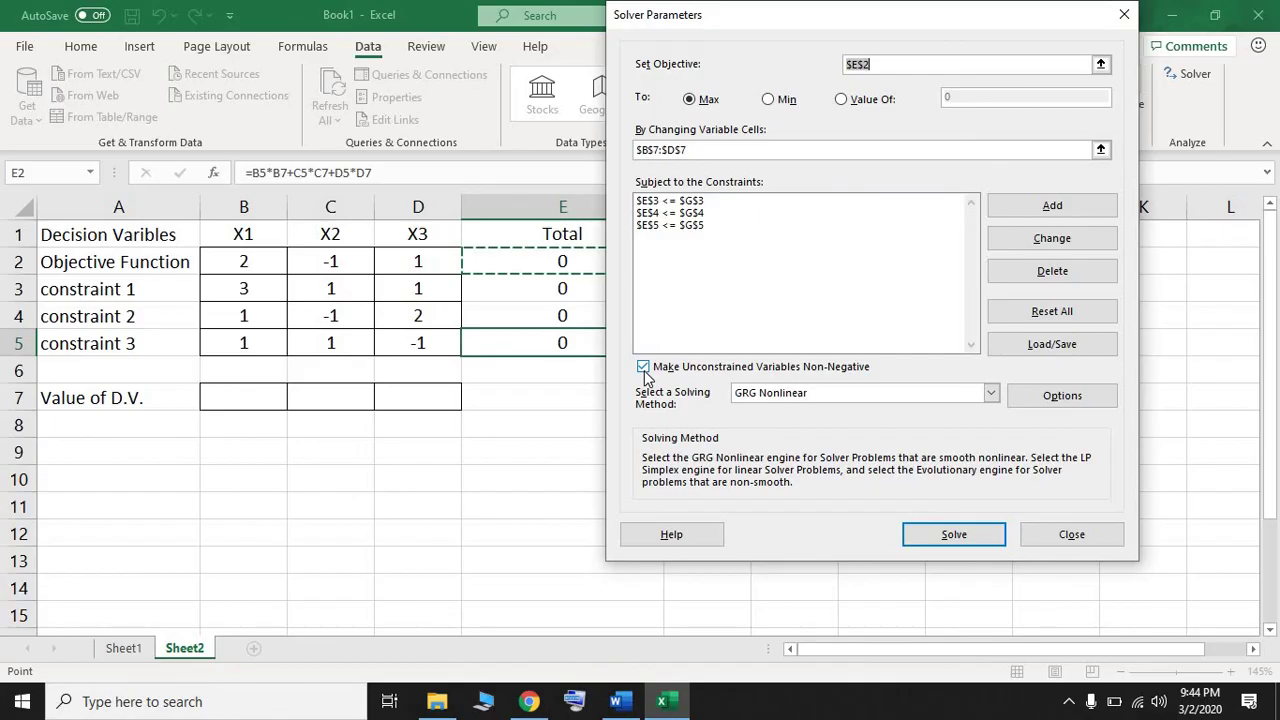
click(992, 395)
click(937, 420)
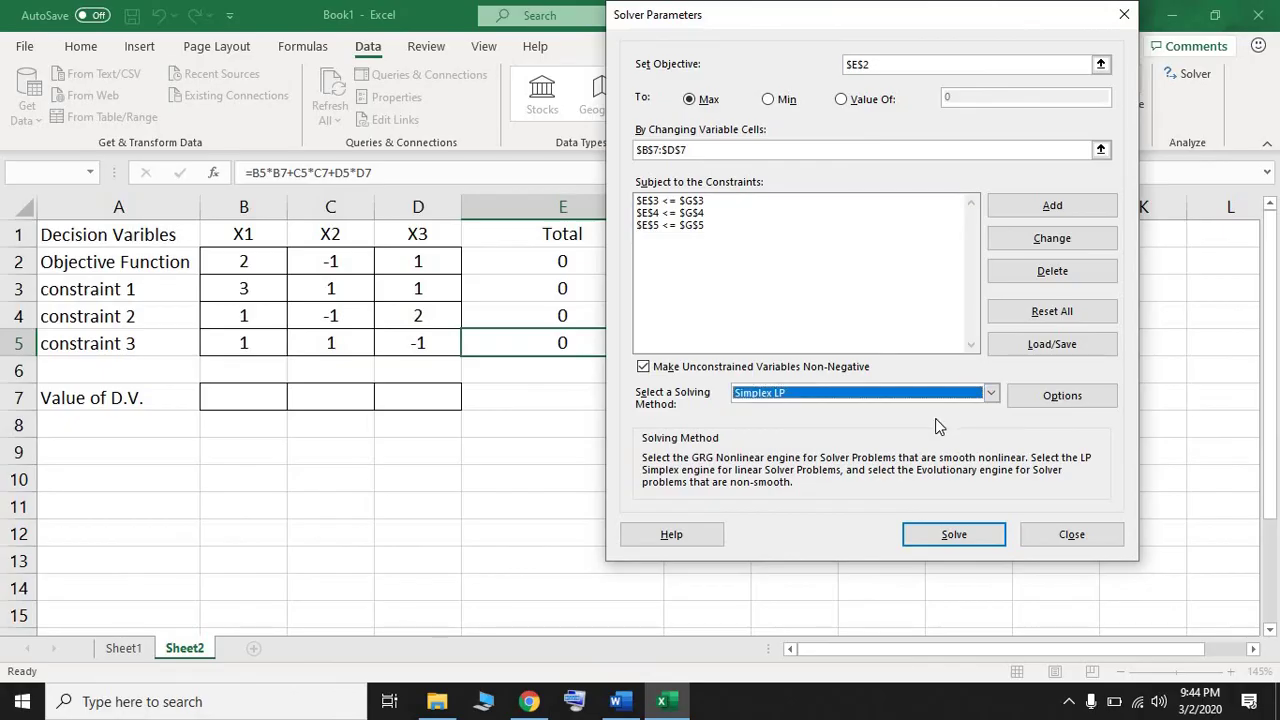
click(956, 537)
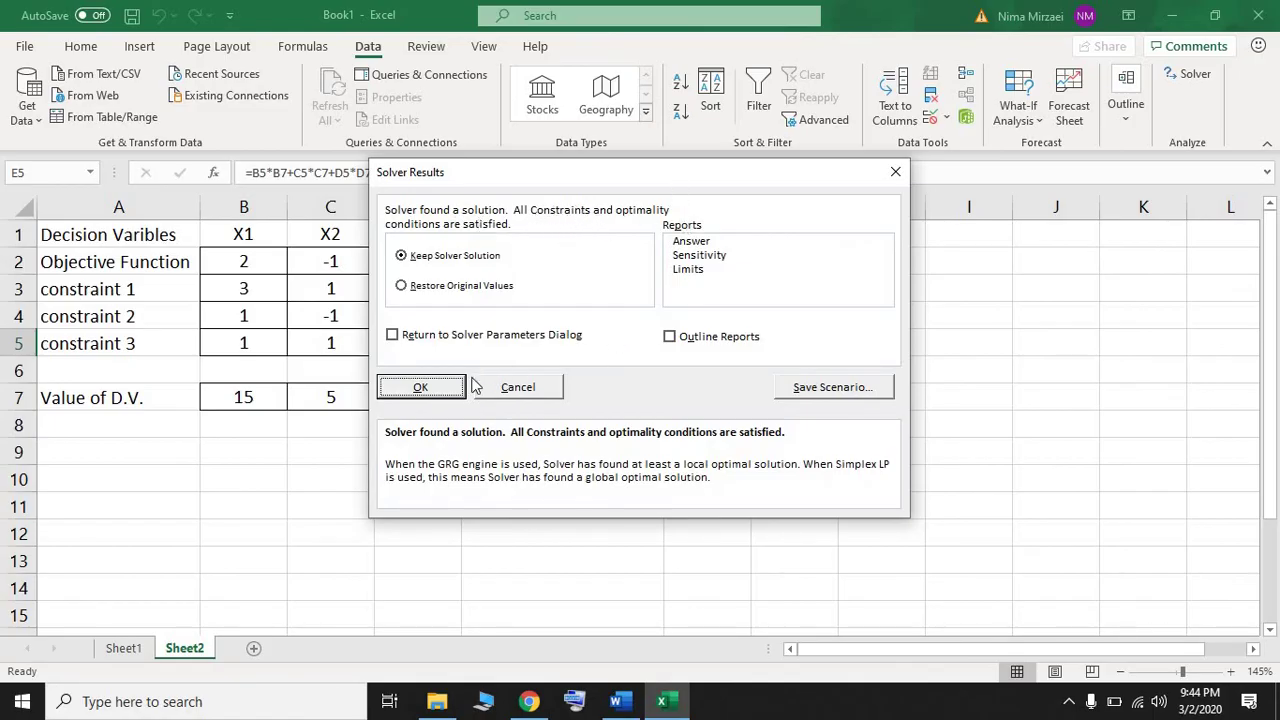
click(438, 389)
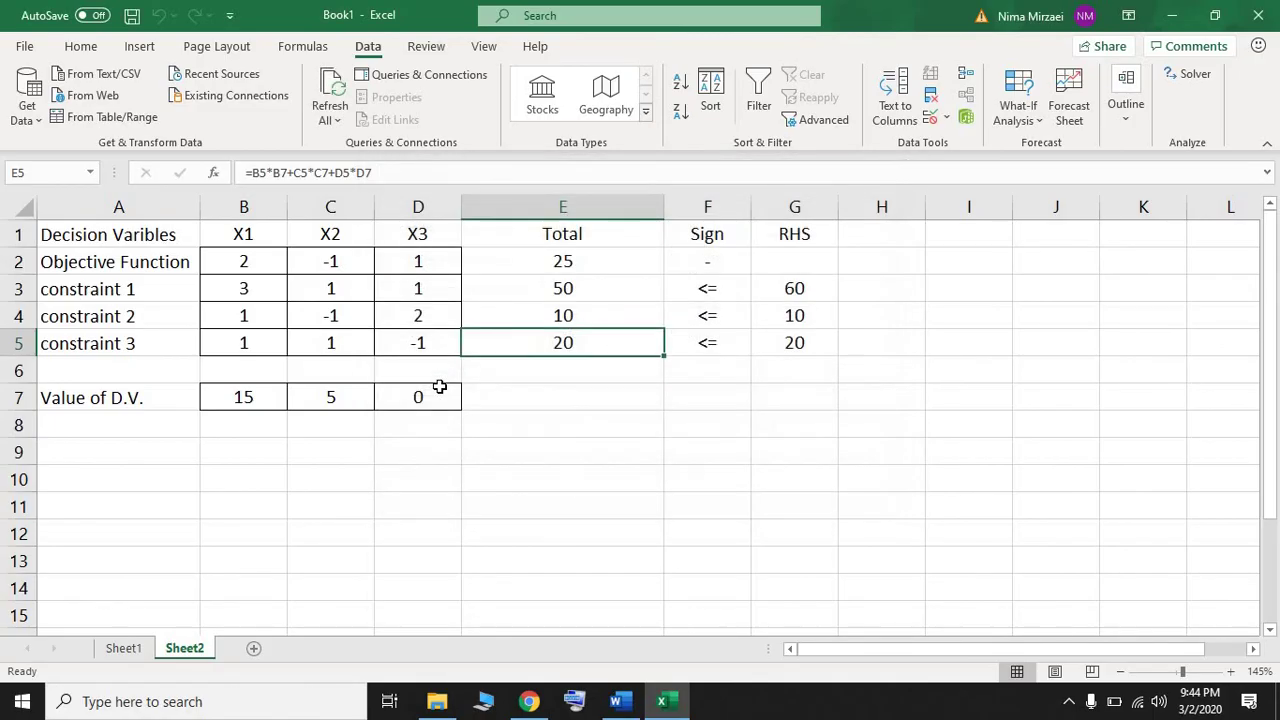
- Fill the objective function's Total cell E2 with yellow and colour the decision variable values in B7:D7 red
click(578, 262)
click(82, 47)
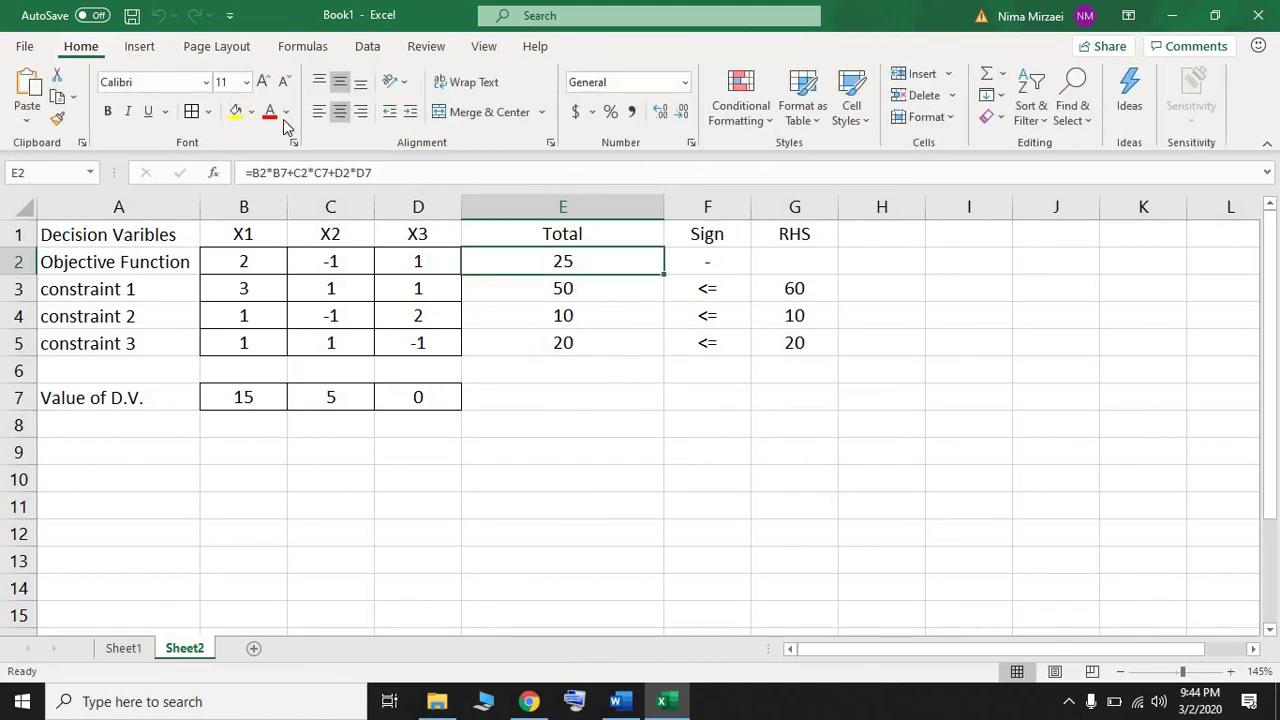
click(236, 111)
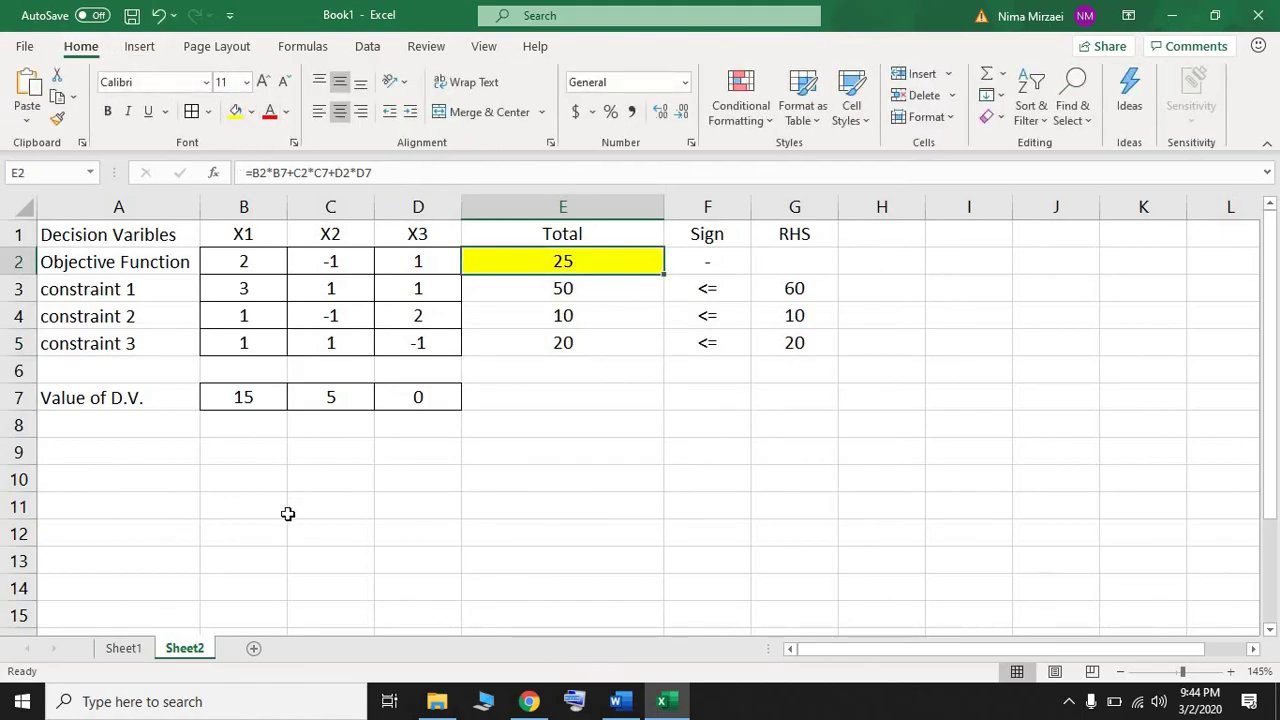
drag(249, 397, 405, 385)
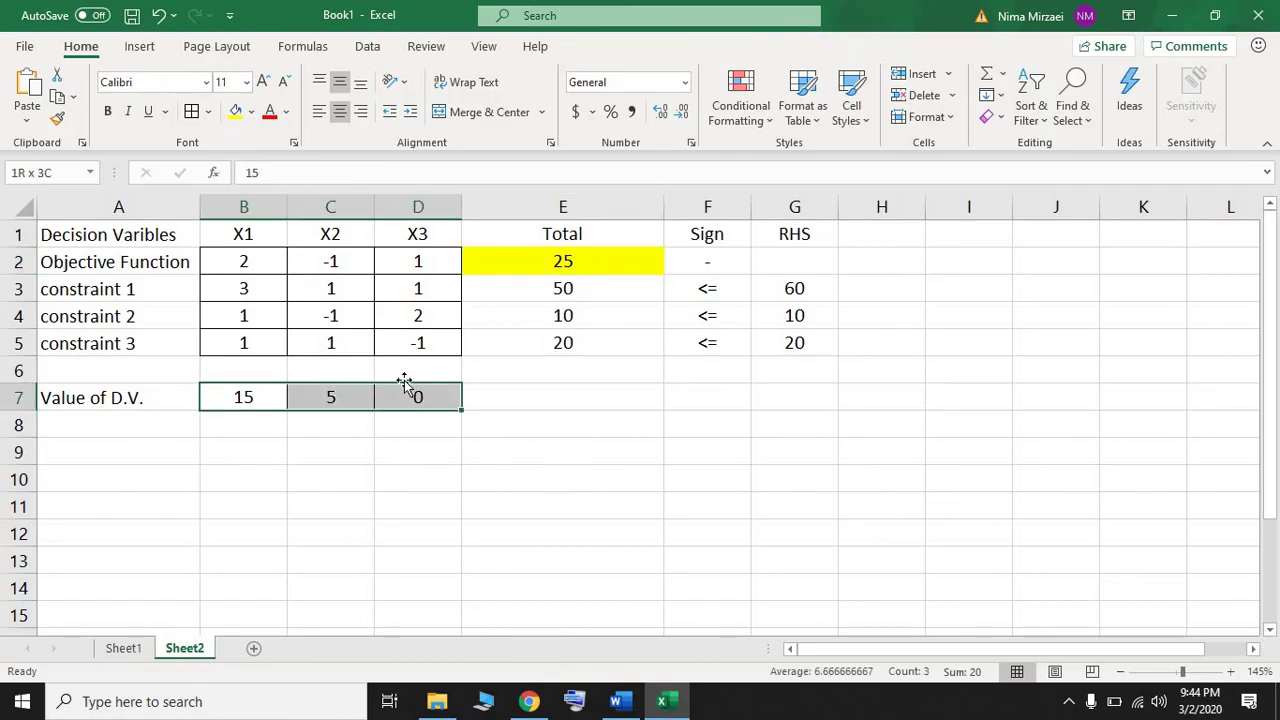
click(269, 111)
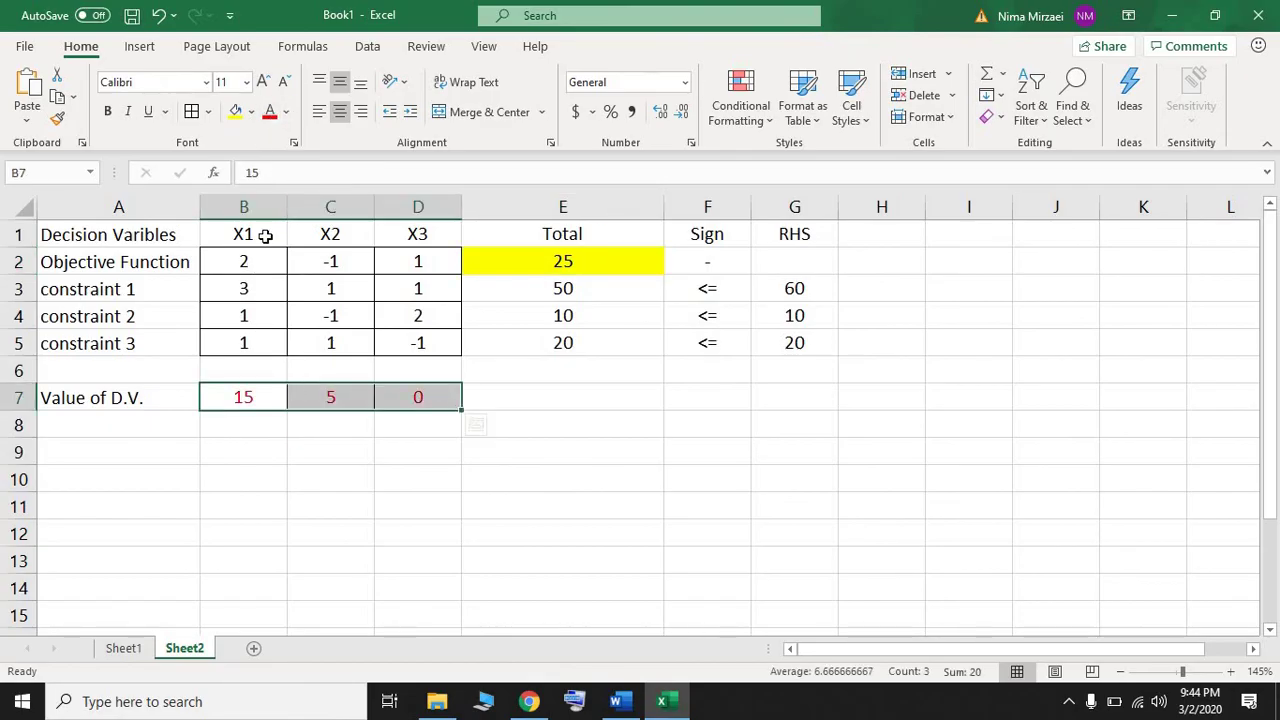